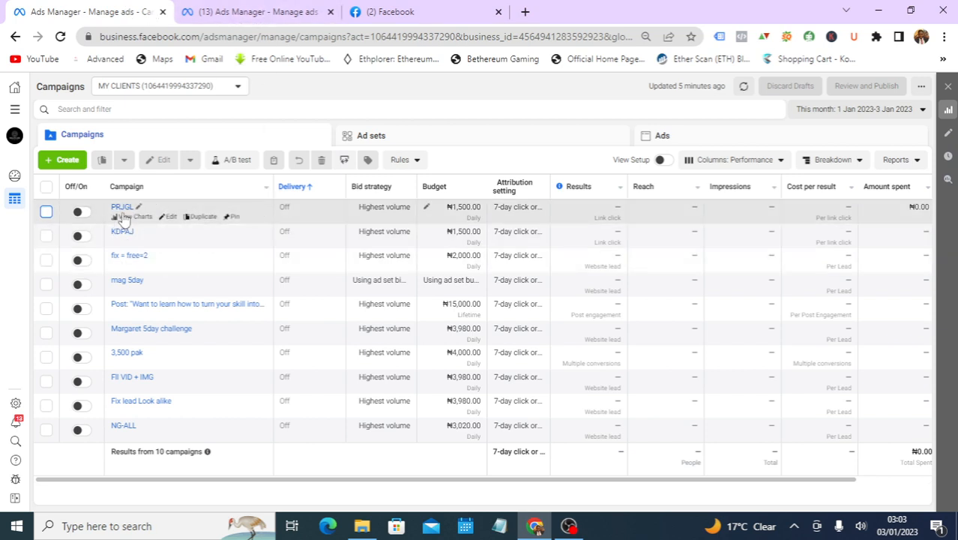
# Switch from the open Ads Manager pages to the Facebook home page.
pyautogui.click(238, 13)
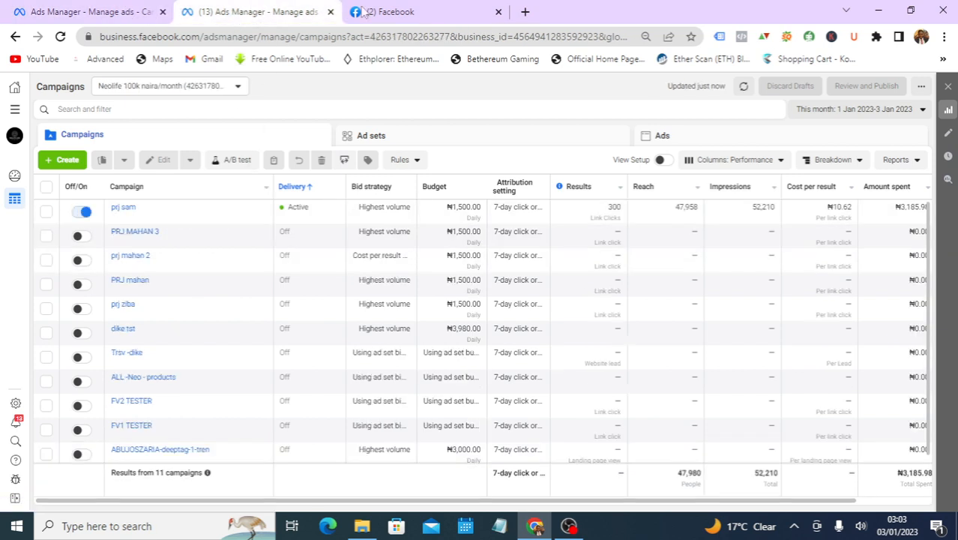
pyautogui.click(112, 12)
pyautogui.click(209, 12)
pyautogui.click(381, 14)
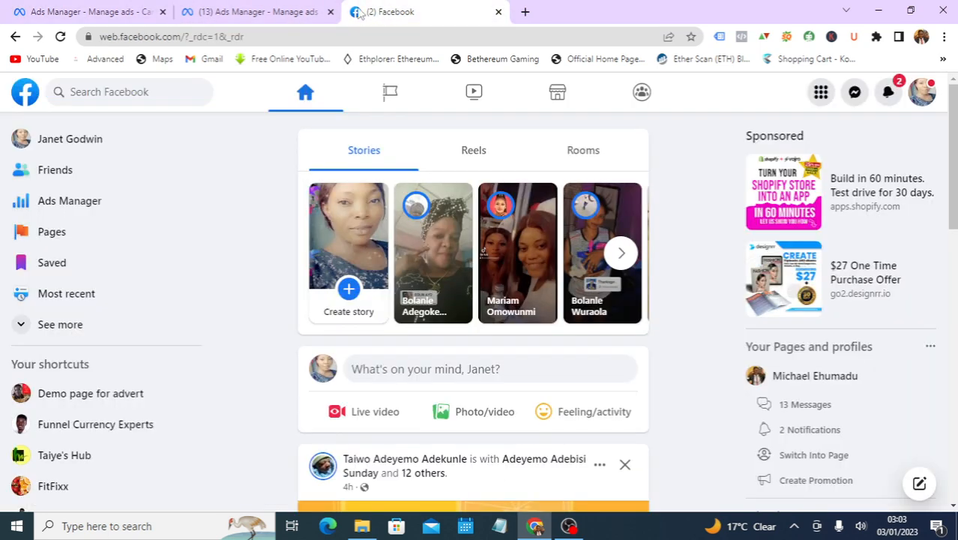
pyautogui.click(248, 12)
pyautogui.click(381, 12)
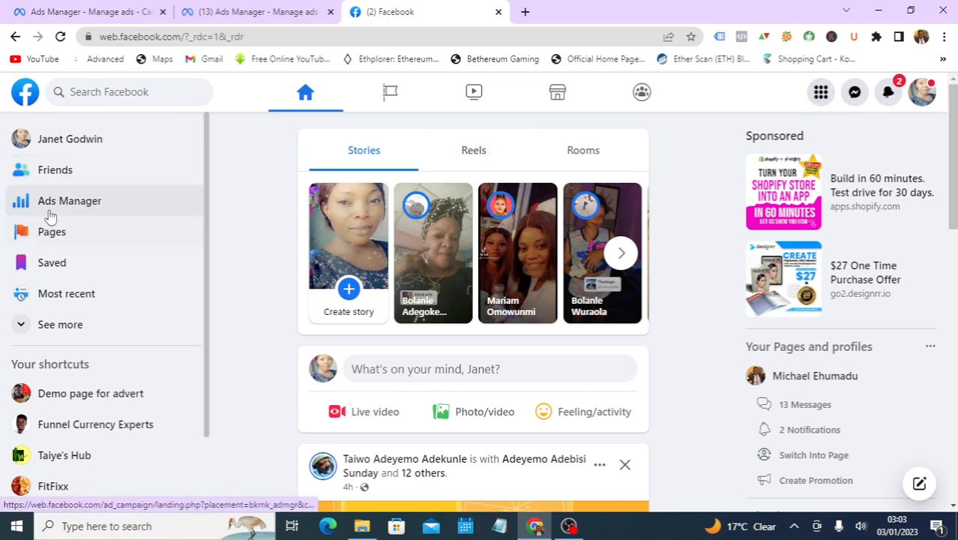
# Look through the Facebook home page's expanded shortcuts and main menu, and open Ads Manager for the profile.
pyautogui.click(48, 326)
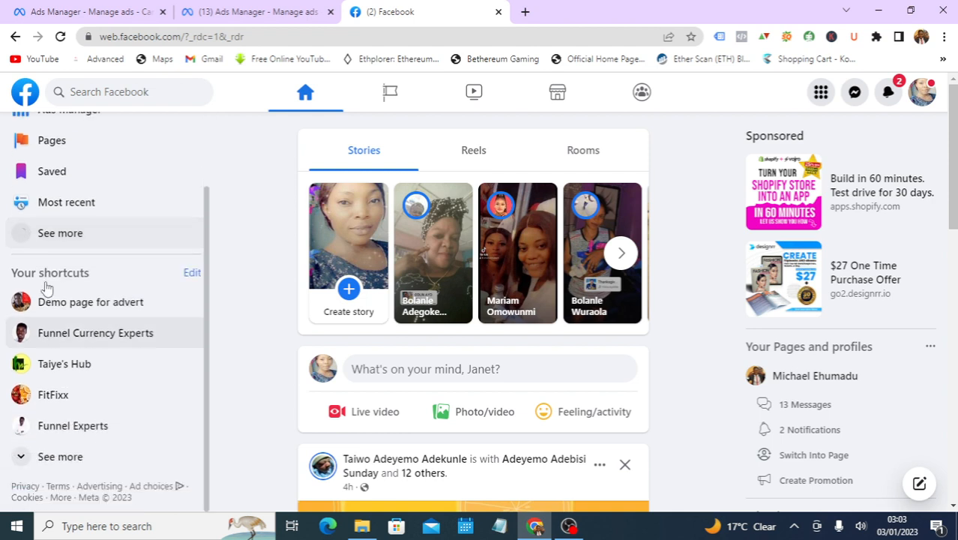
pyautogui.scroll(2, 65, 286)
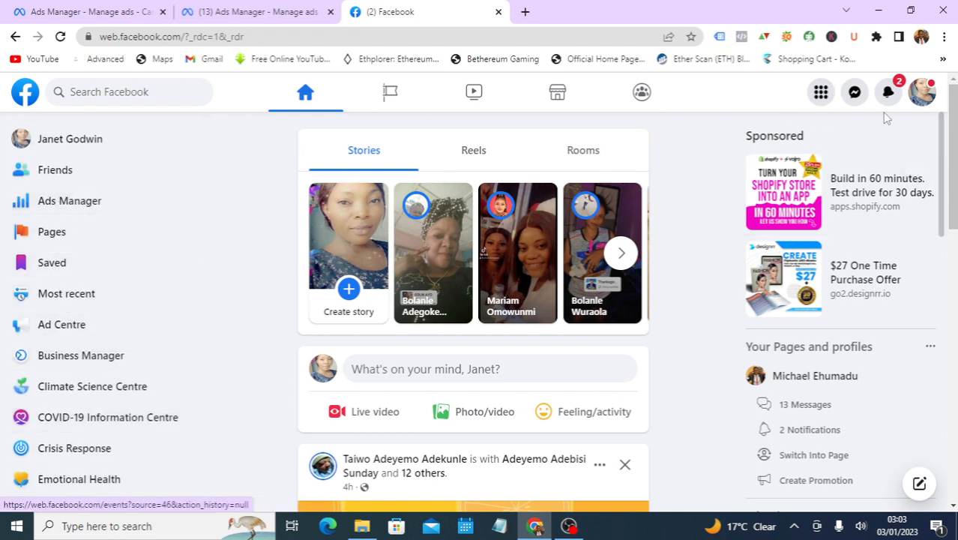
pyautogui.click(821, 93)
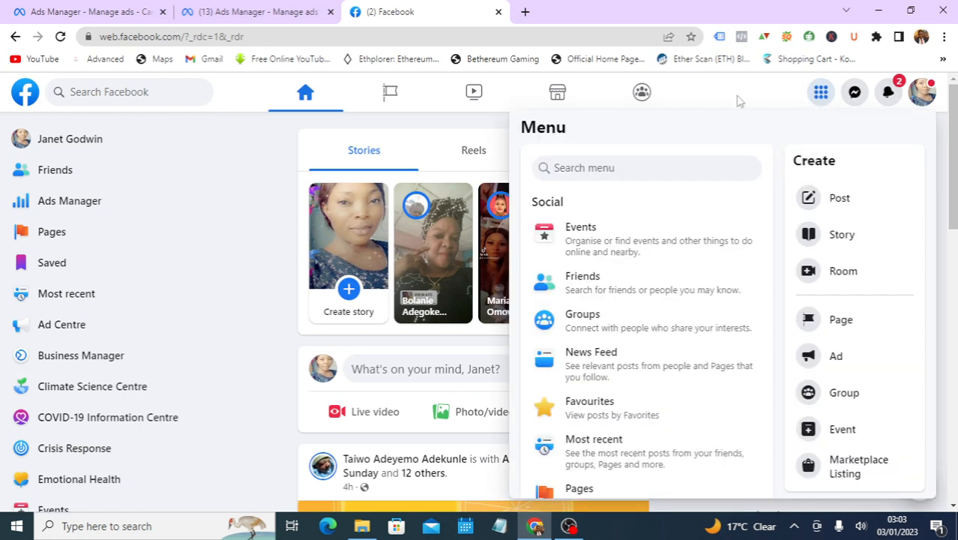
pyautogui.scroll(-2, 610, 321)
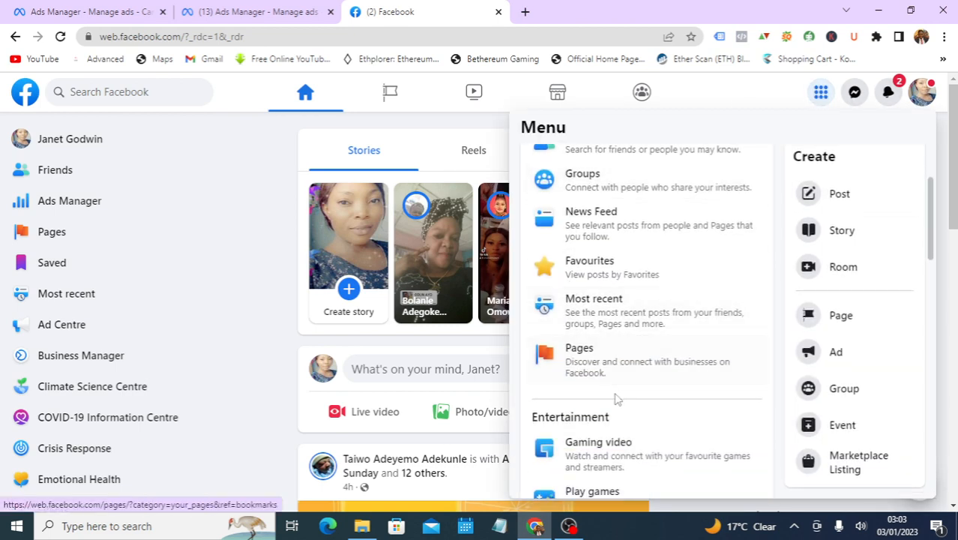
pyautogui.scroll(-2, 620, 396)
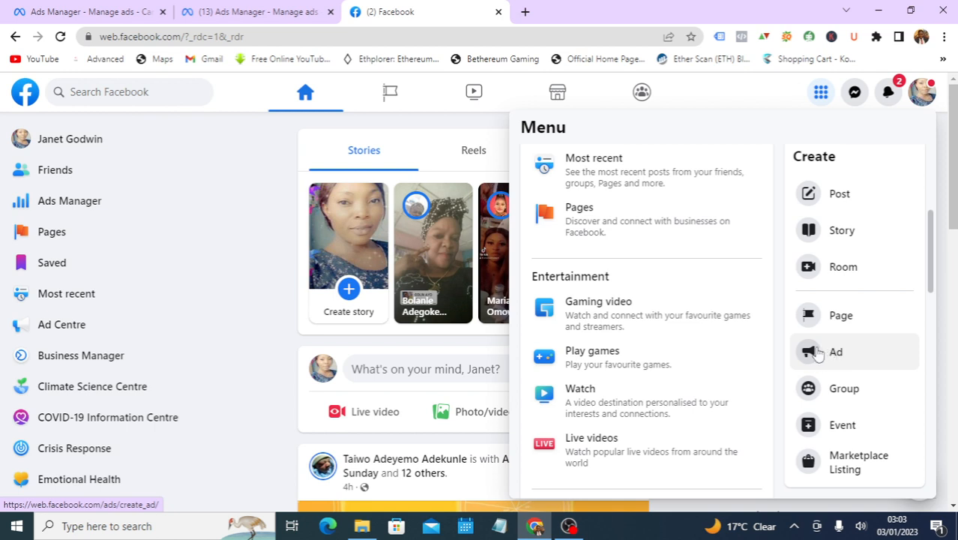
pyautogui.click(221, 163)
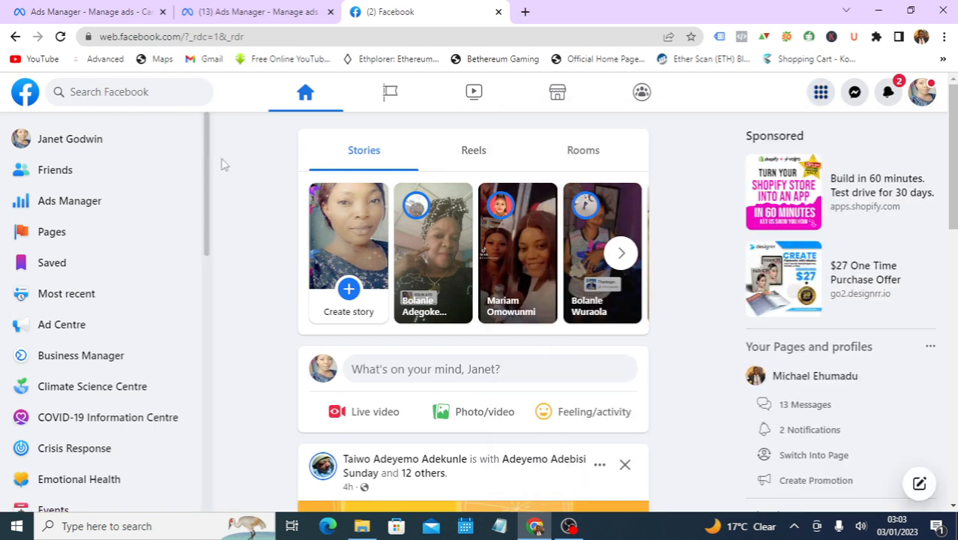
pyautogui.click(82, 210)
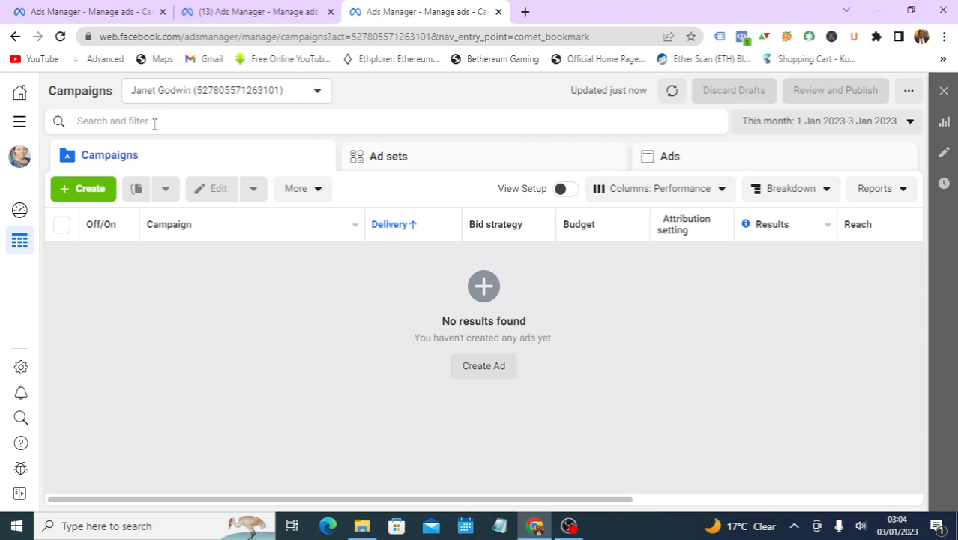
# Examine the full list of ad accounts available to the profile, including those under its business groups.
pyautogui.click(315, 92)
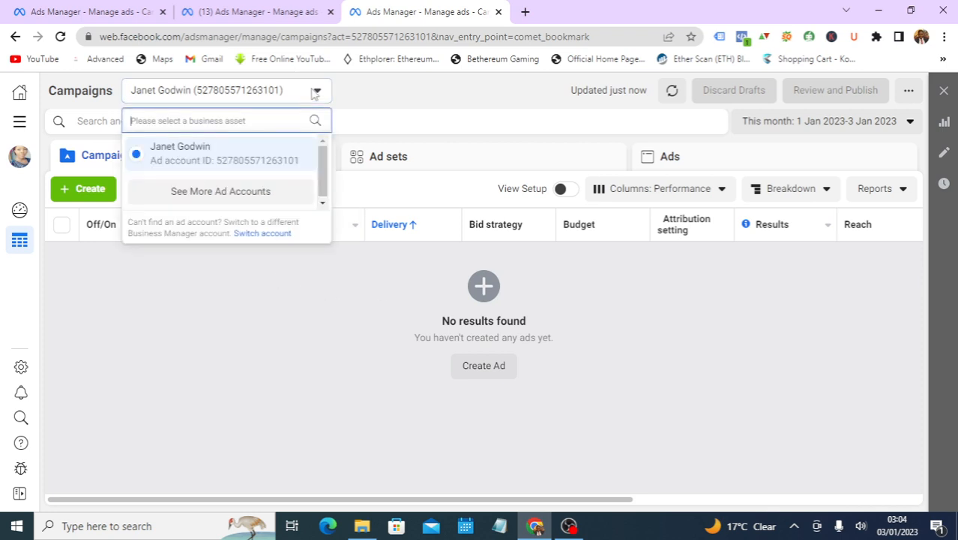
pyautogui.click(270, 194)
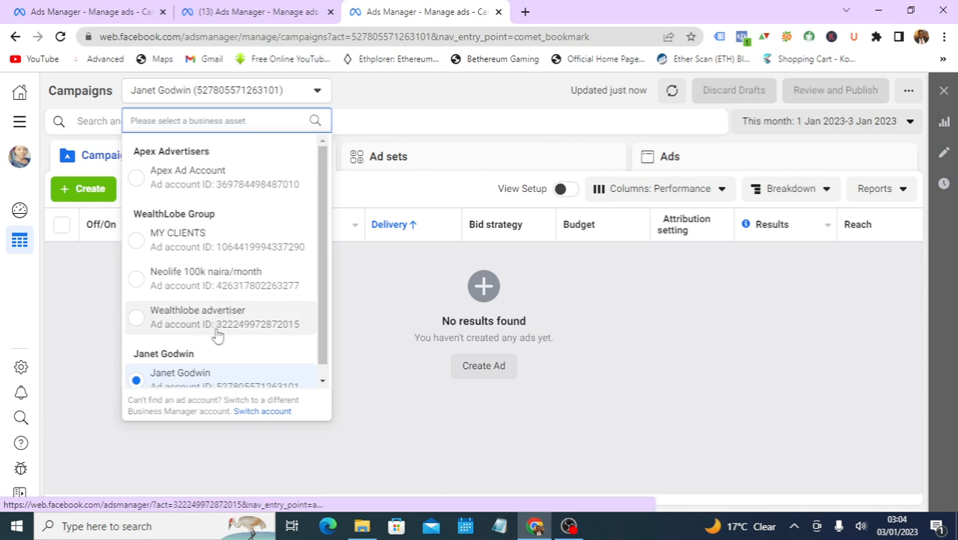
pyautogui.scroll(-1, 217, 336)
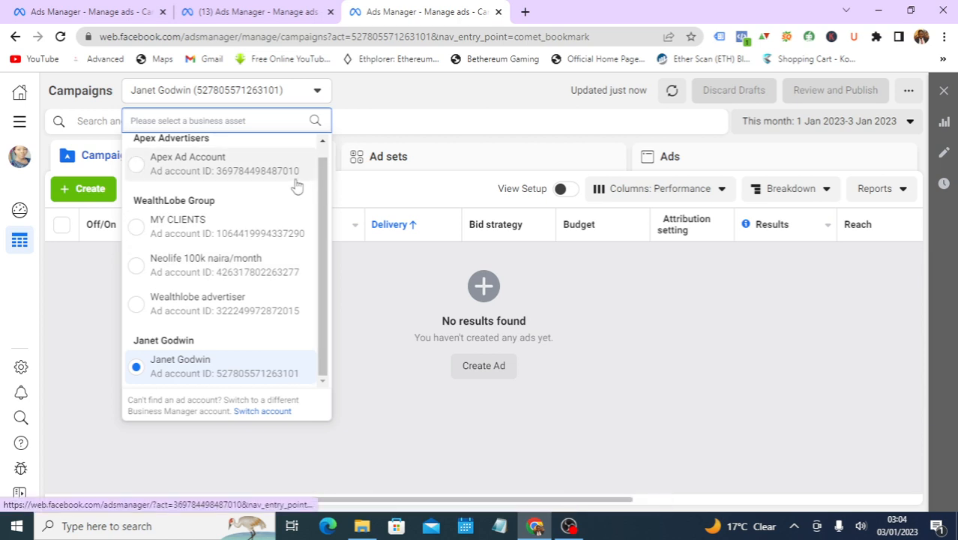
pyautogui.scroll(1, 319, 205)
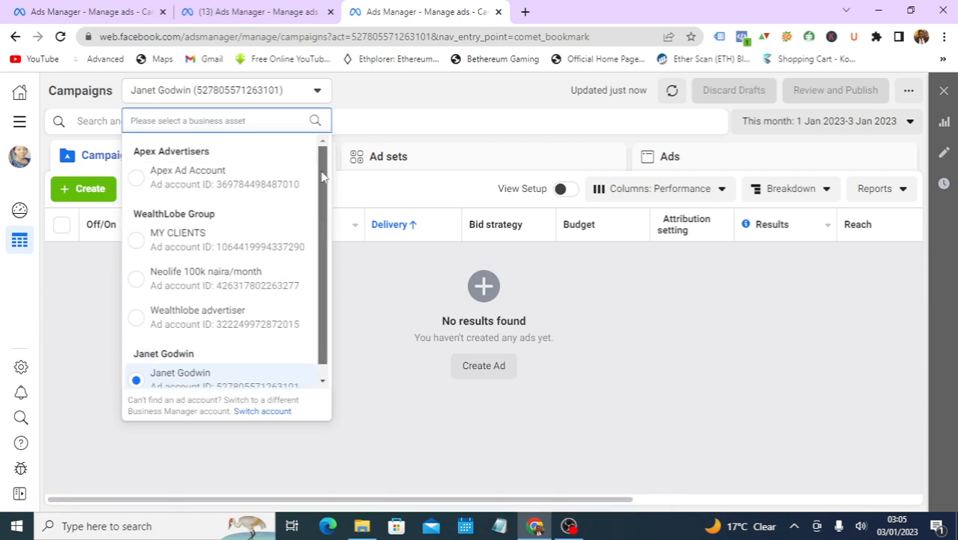
pyautogui.scroll(-1, 227, 271)
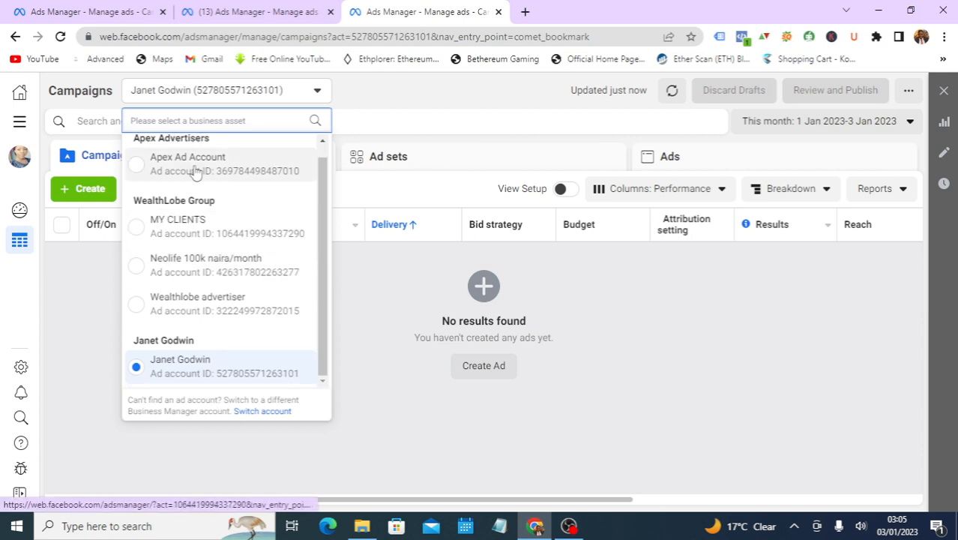
pyautogui.click(138, 367)
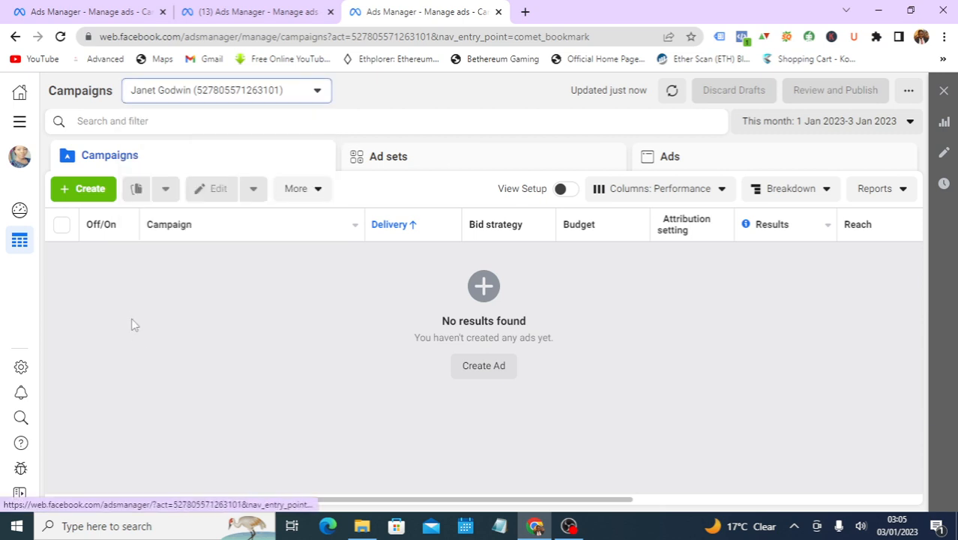
pyautogui.click(315, 92)
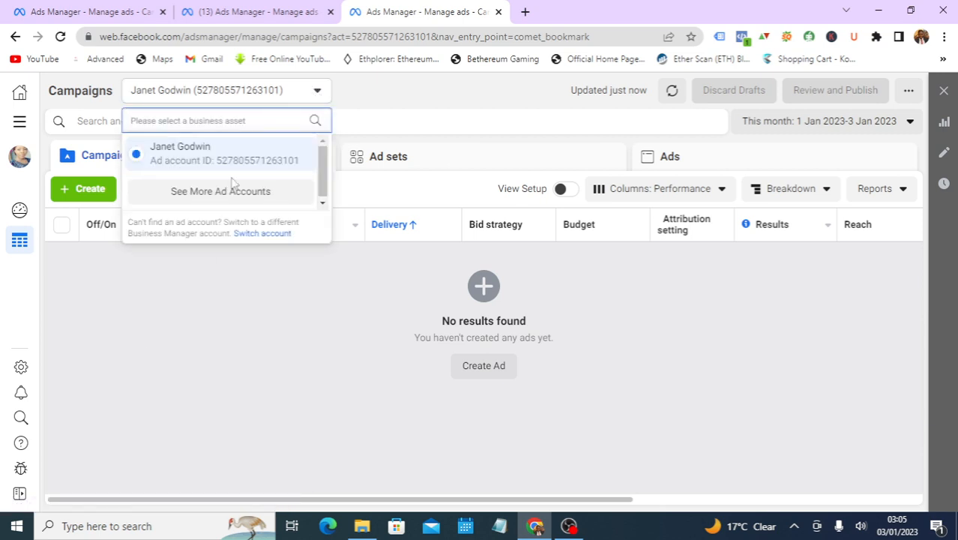
pyautogui.click(261, 192)
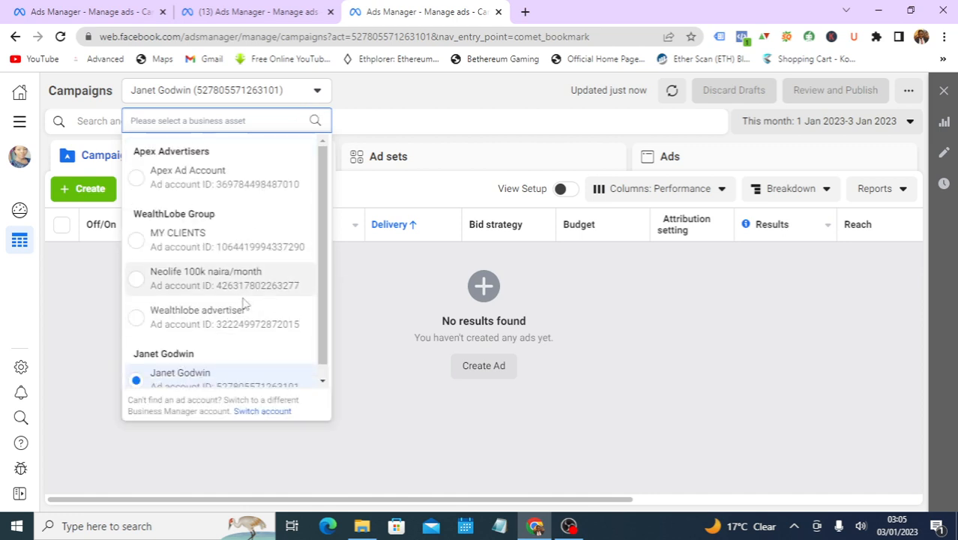
pyautogui.scroll(-1, 244, 301)
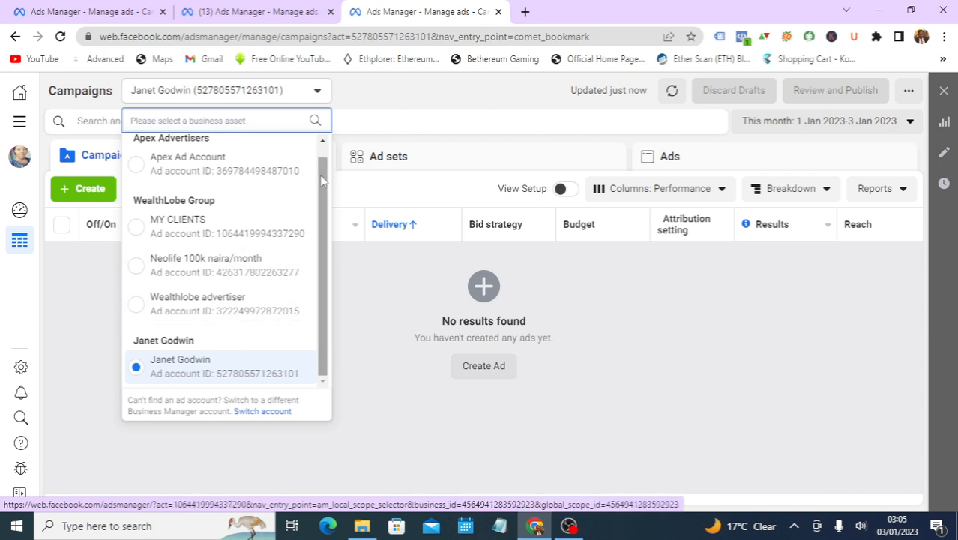
pyautogui.click(382, 103)
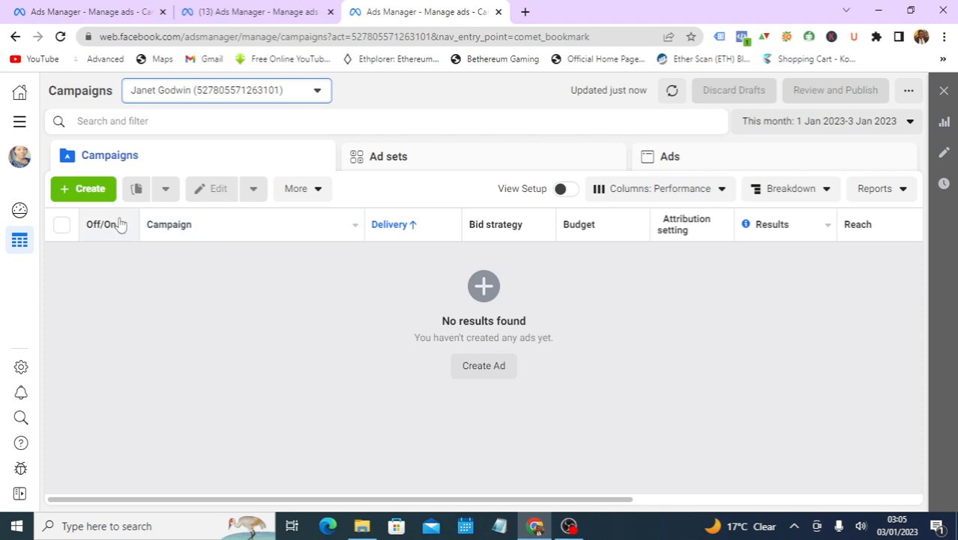
# Switch to the MY CLIENTS ad account under WealthLobe Group.
pyautogui.click(312, 94)
pyautogui.click(193, 191)
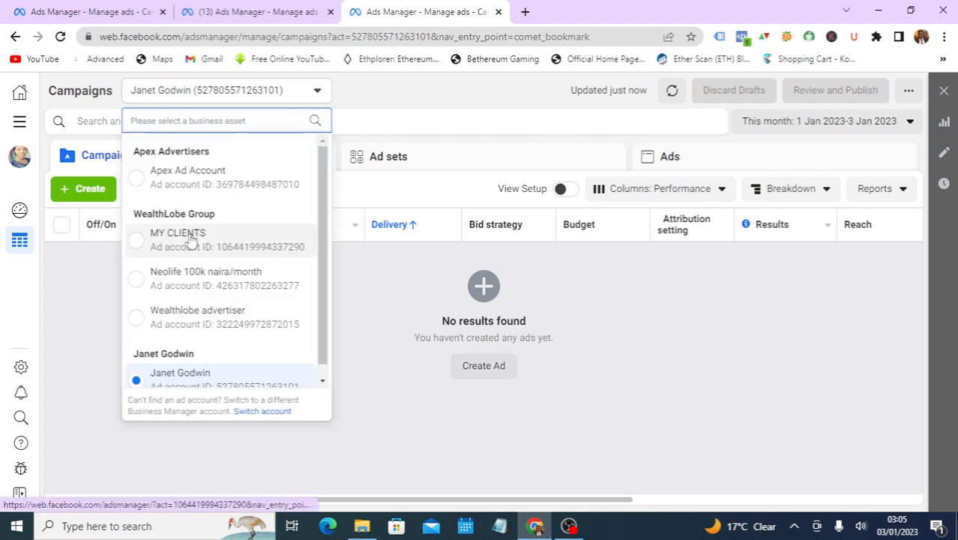
pyautogui.click(164, 242)
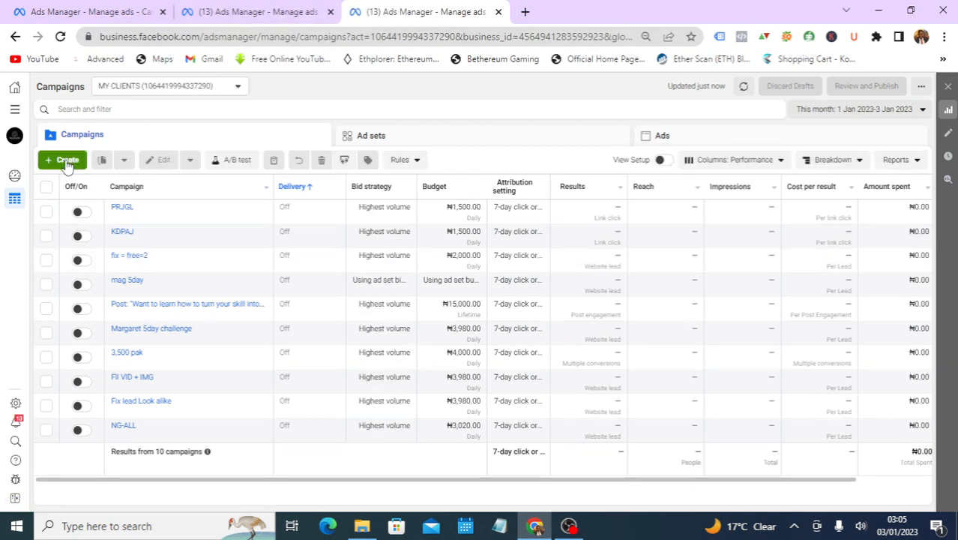
# Start creating a new campaign and bring the full list of campaign objectives into view.
pyautogui.click(67, 161)
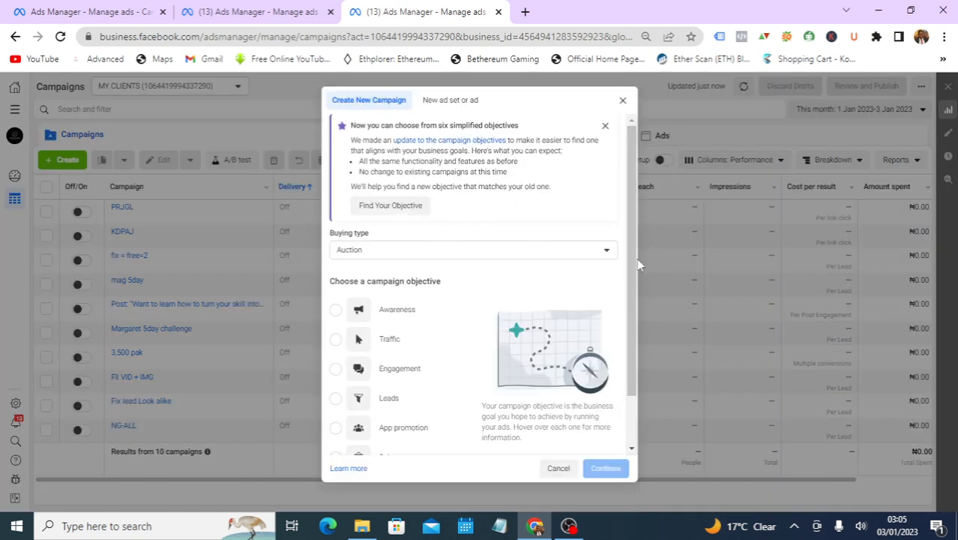
pyautogui.scroll(-2, 634, 285)
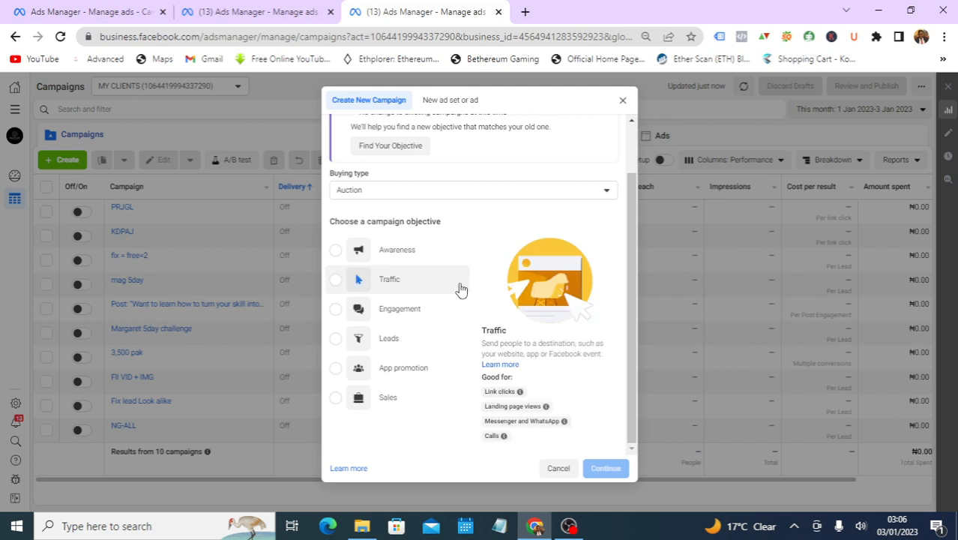
# Set the new campaign's buying type to Reach and Frequency and review the objectives it offers.
pyautogui.click(606, 192)
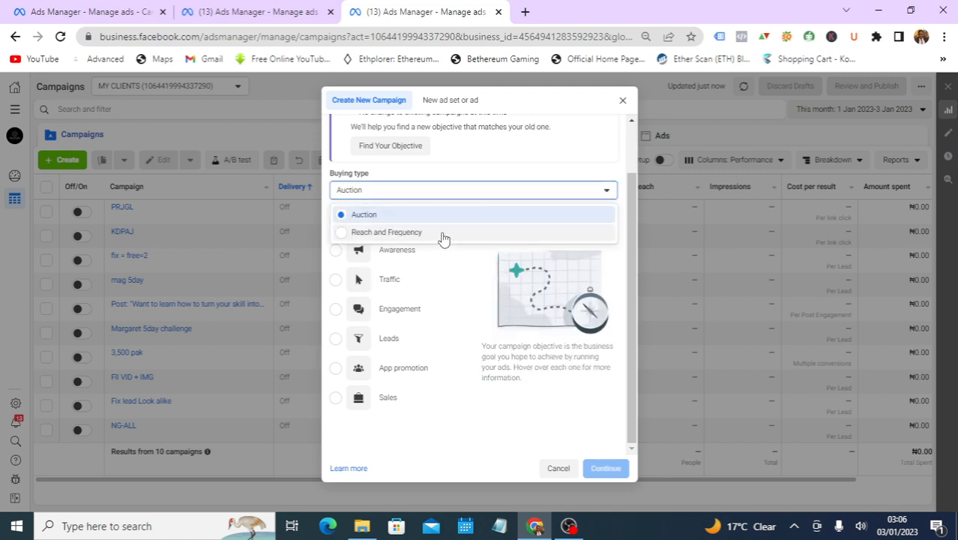
pyautogui.moveTo(636, 269); pyautogui.dragTo(622, 215)
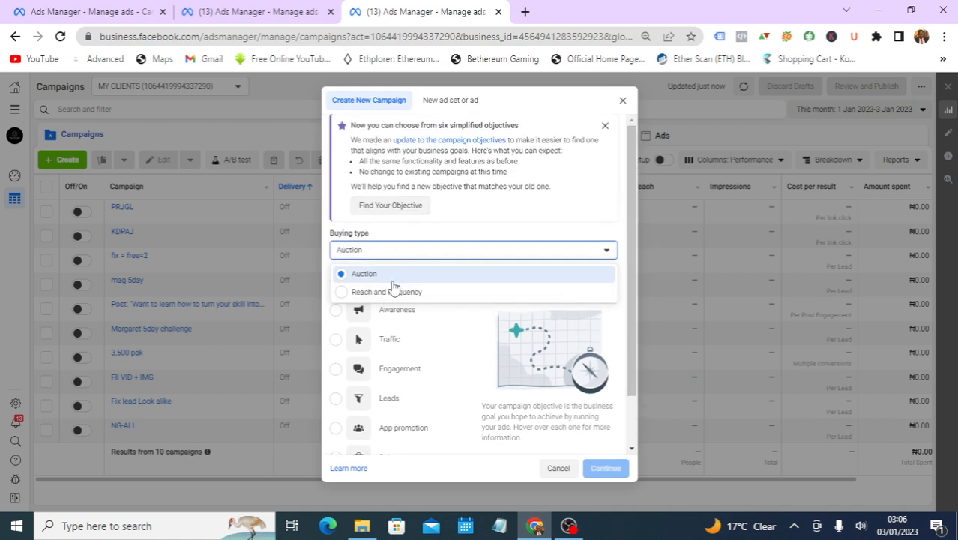
pyautogui.click(366, 293)
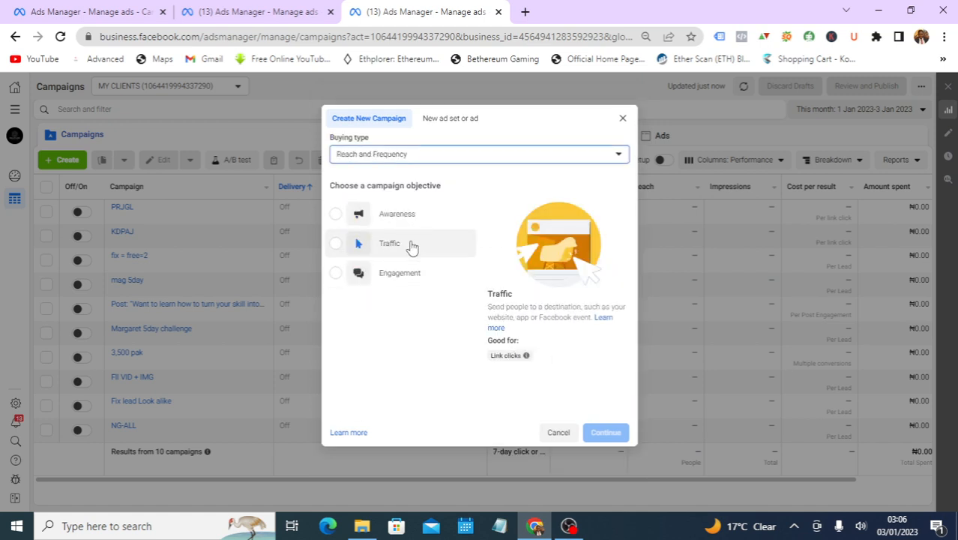
pyautogui.moveTo(388, 279)
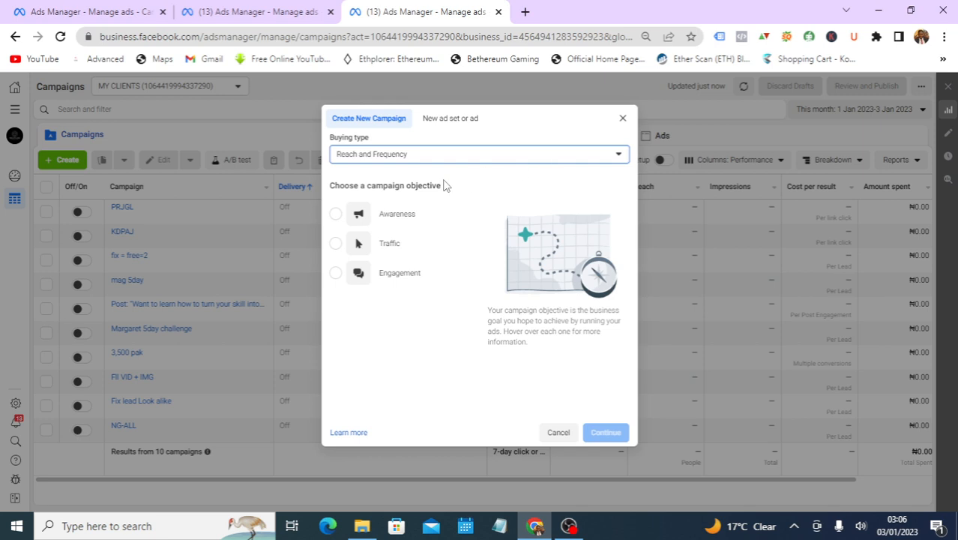
pyautogui.moveTo(343, 222)
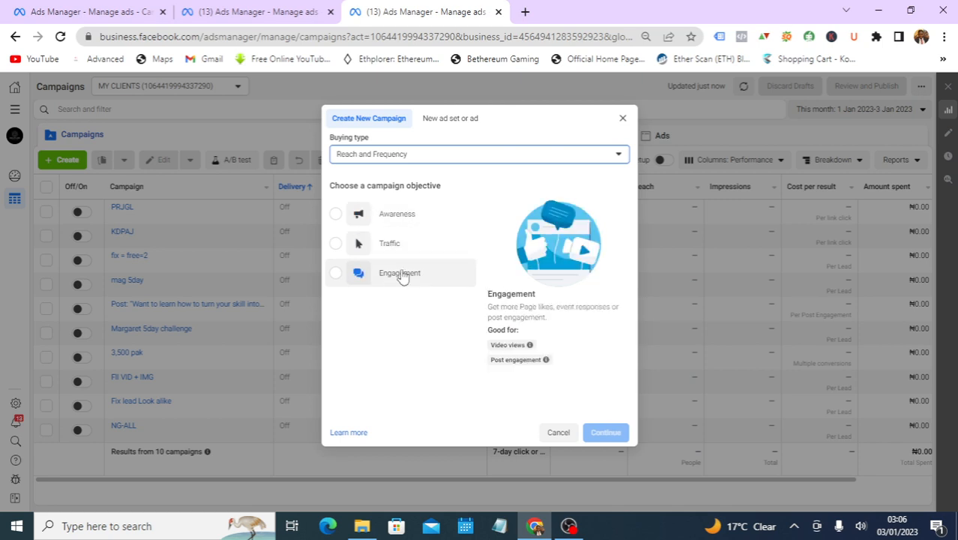
# Set the new campaign's buying type back to Auction.
pyautogui.click(609, 156)
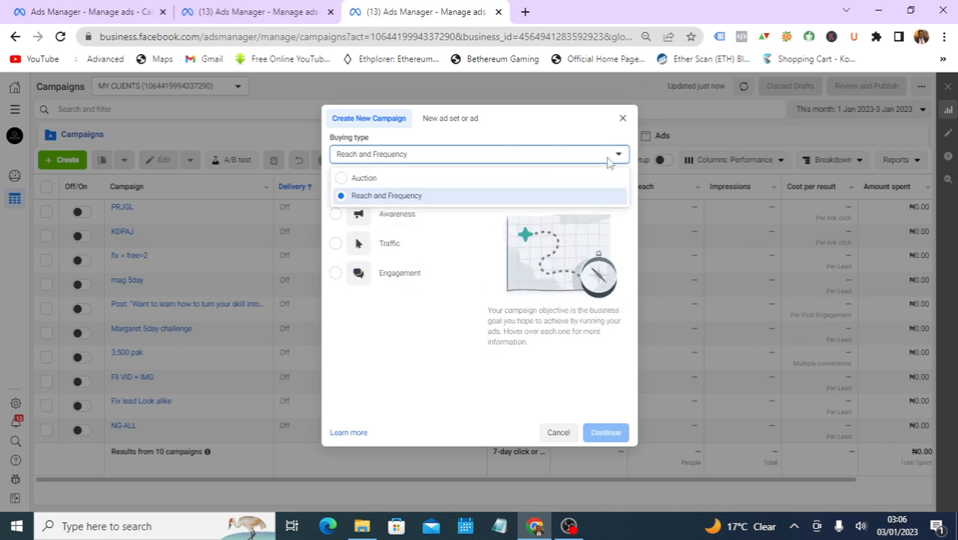
pyautogui.click(414, 180)
pyautogui.scroll(-2, 439, 317)
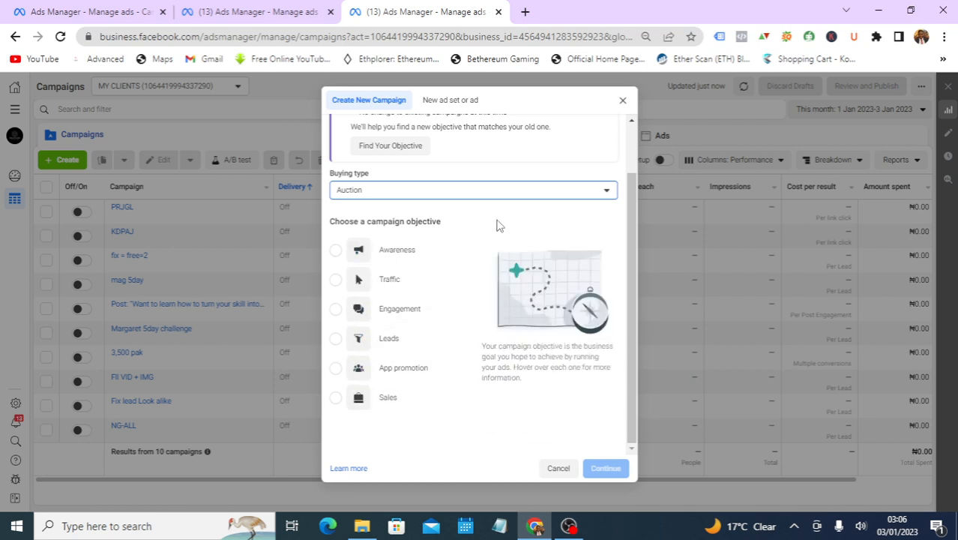
pyautogui.click(596, 196)
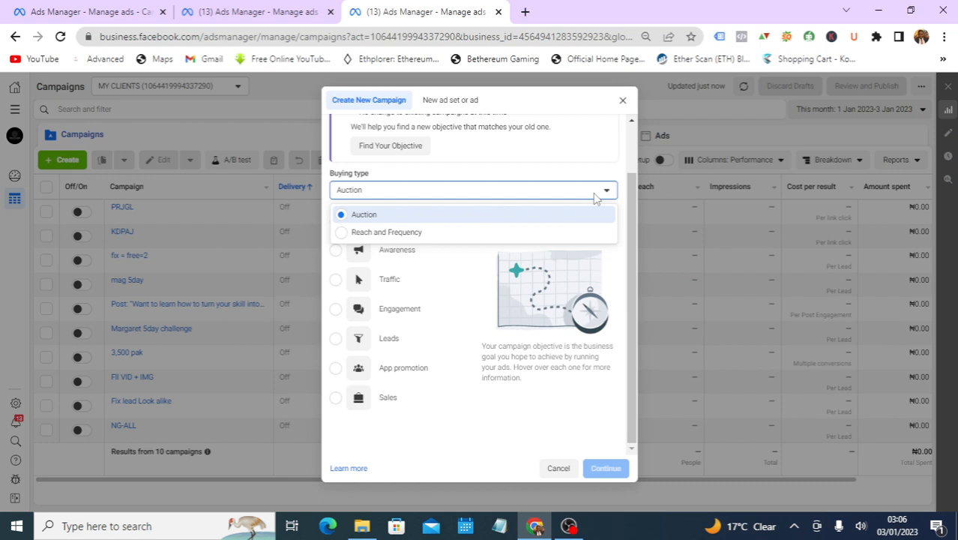
pyautogui.click(623, 241)
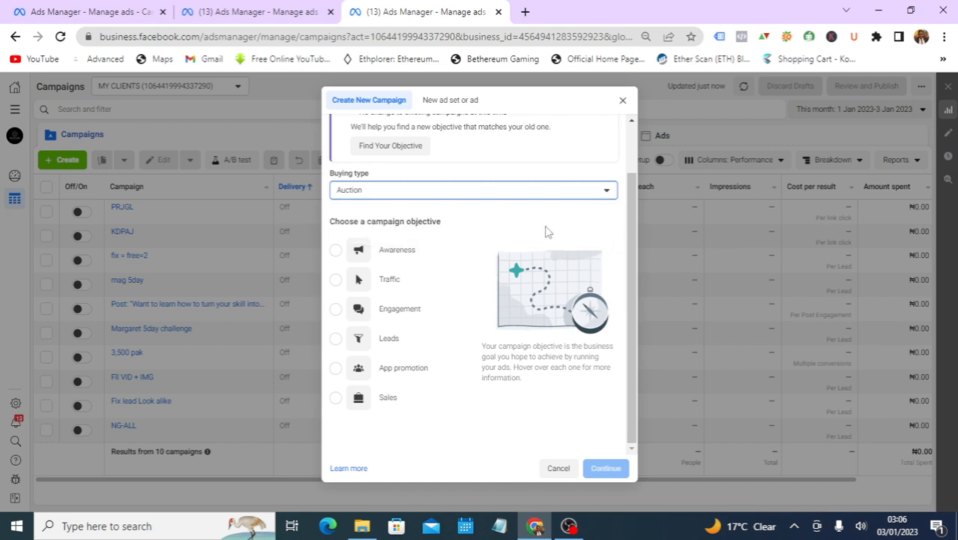
pyautogui.click(606, 191)
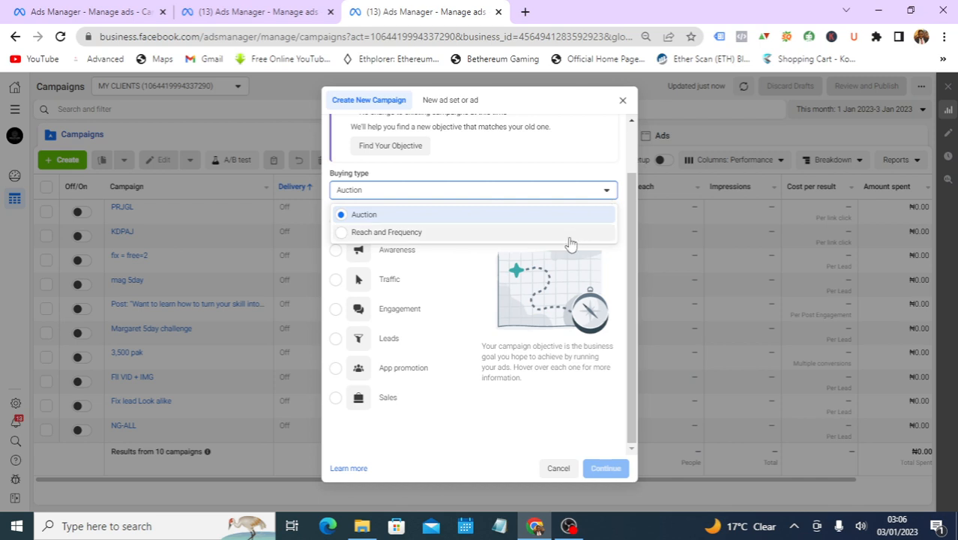
pyautogui.click(553, 176)
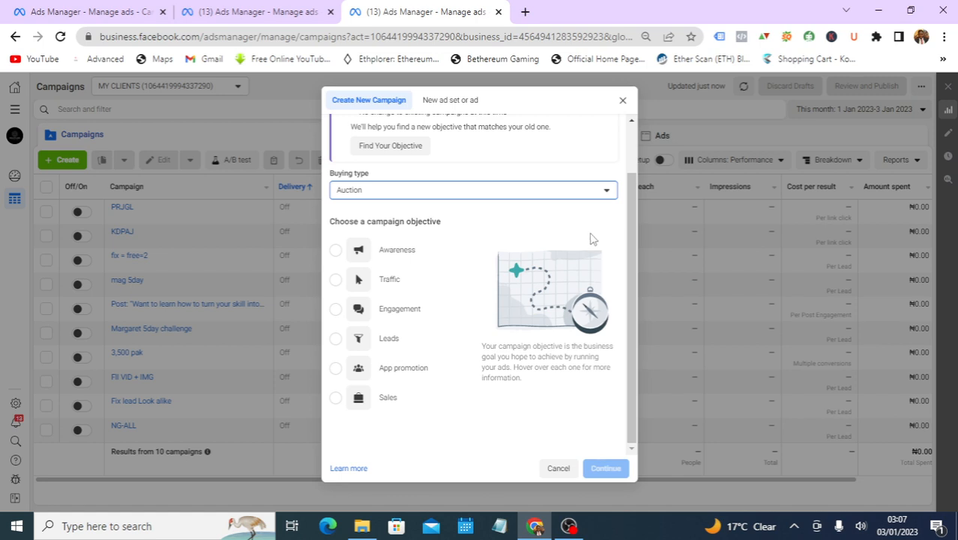
# Check the buying types available for the new campaign, leaving Auction selected.
pyautogui.moveTo(628, 279); pyautogui.dragTo(622, 343)
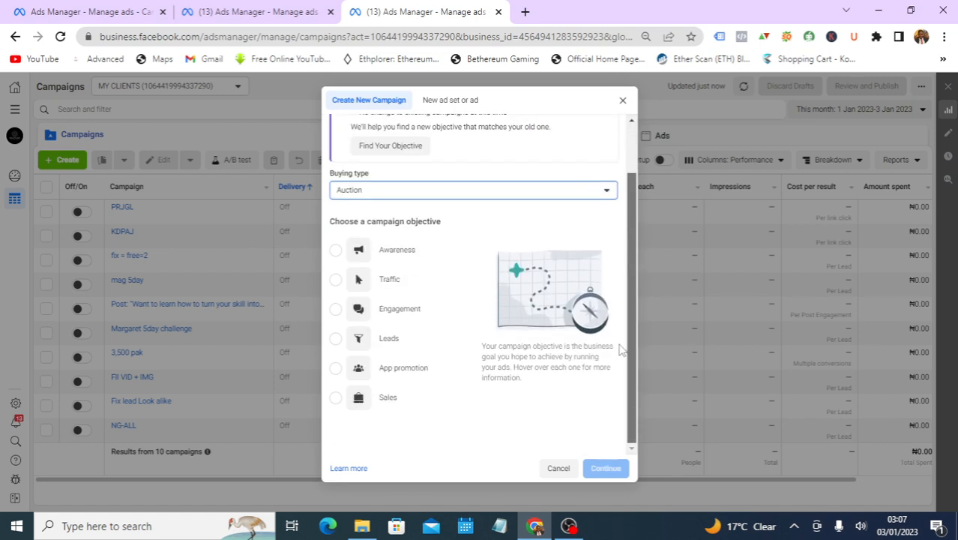
pyautogui.click(560, 192)
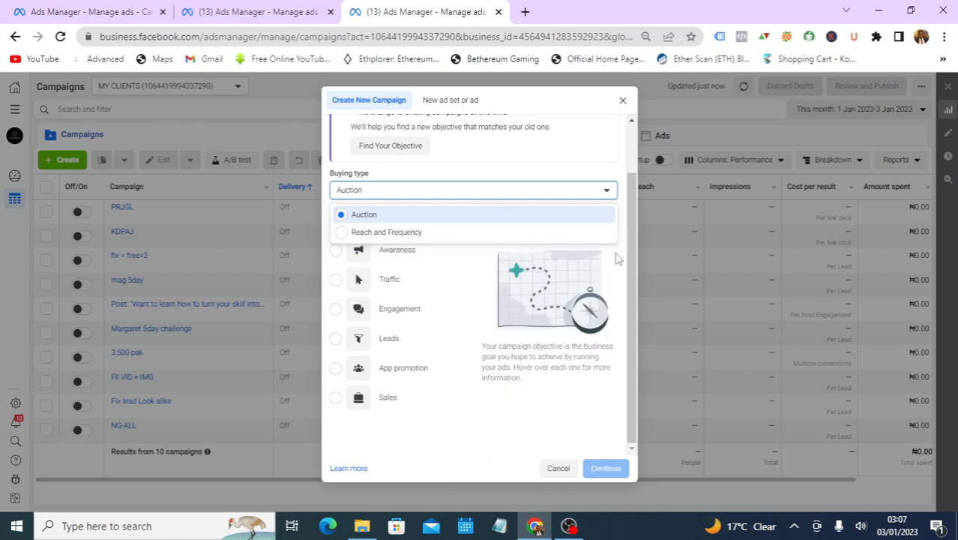
pyautogui.click(615, 259)
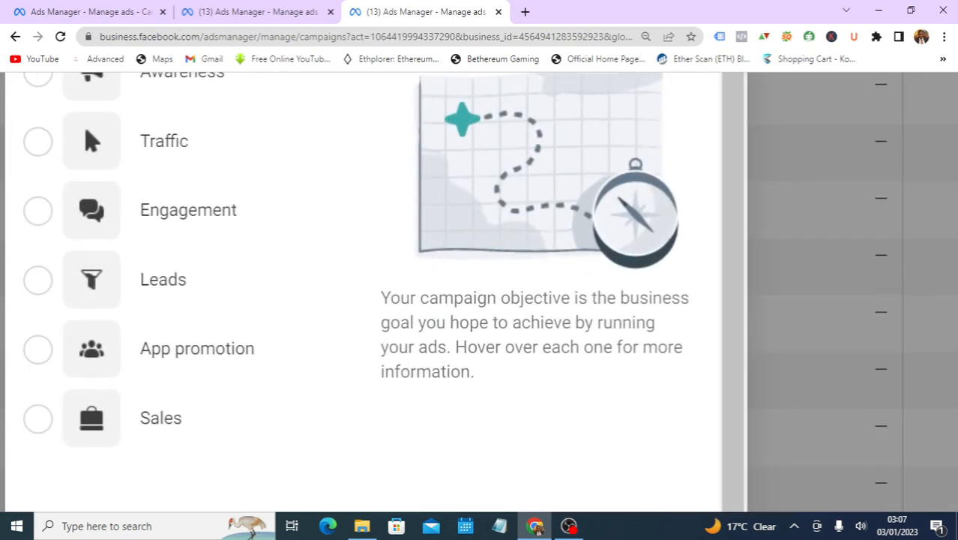
# Look over the campaign objectives from Awareness to Sales and the descriptions of Awareness and Traffic.
pyautogui.scroll(1, 410, 279)
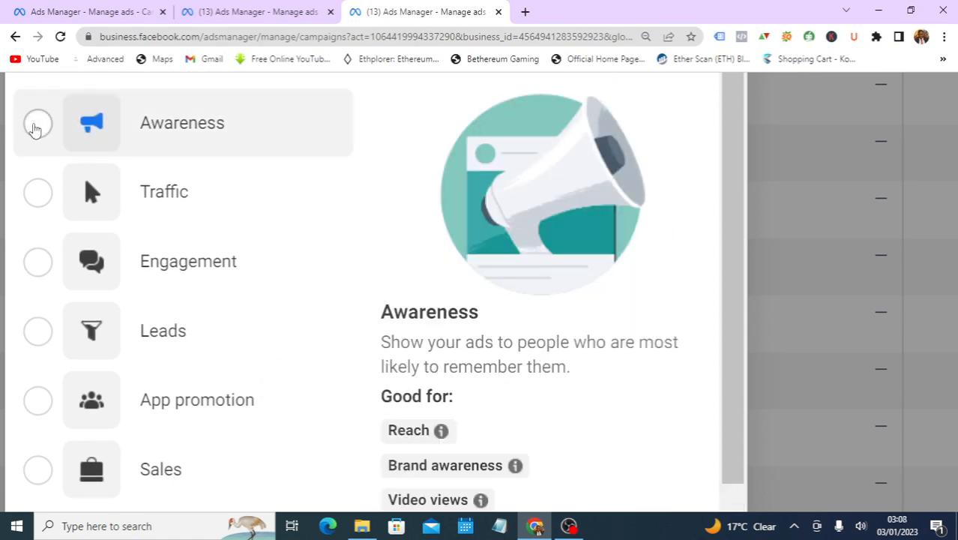
pyautogui.scroll(-1, 339, 347)
pyautogui.scroll(2, 339, 347)
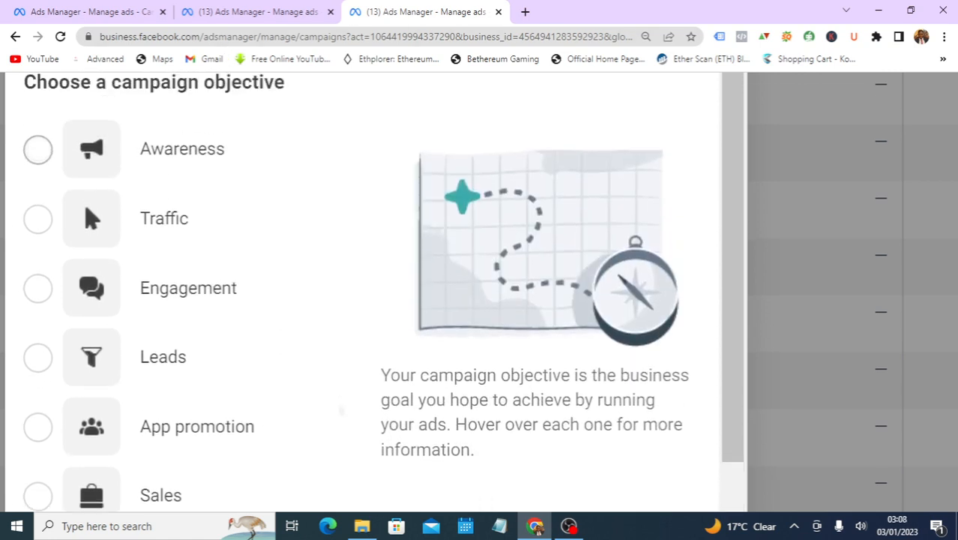
pyautogui.scroll(-3, 324, 330)
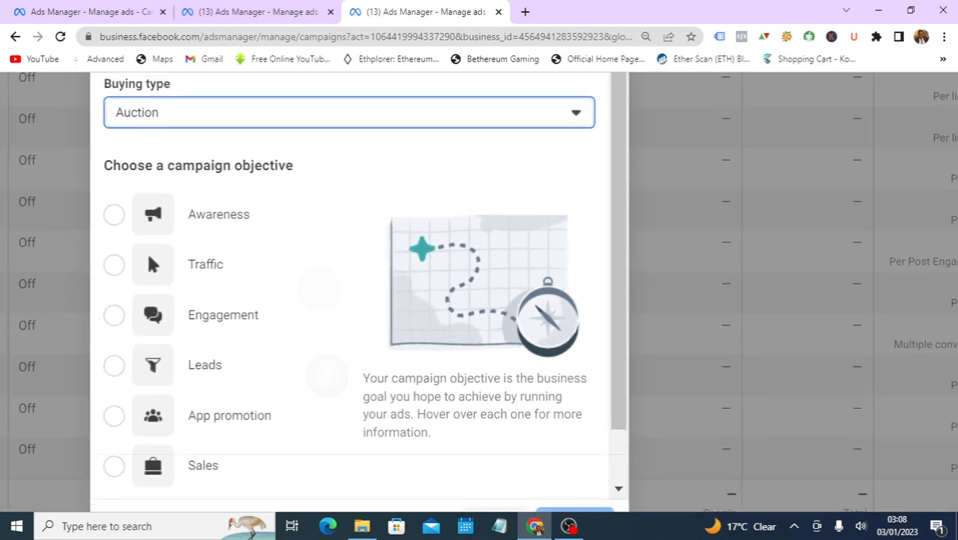
pyautogui.moveTo(113, 282)
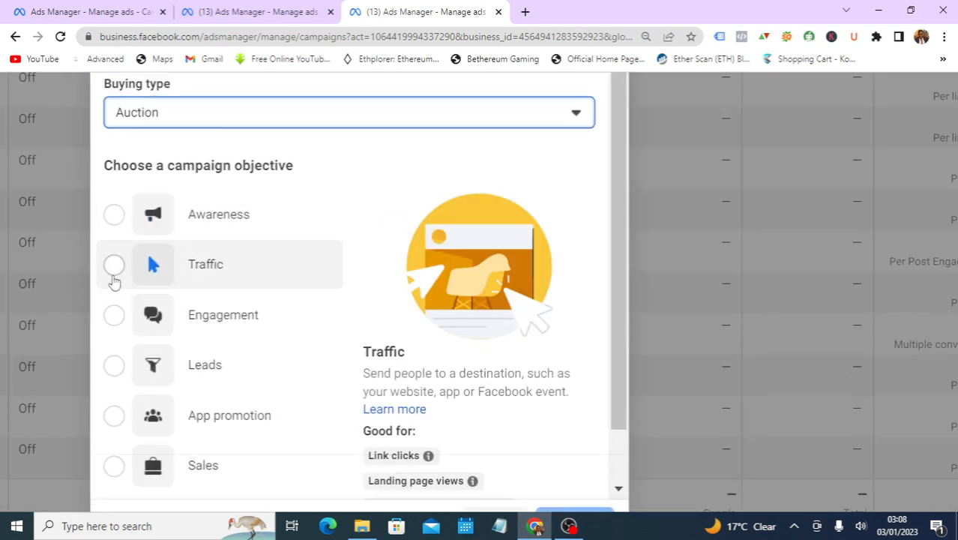
pyautogui.scroll(-1, 614, 375)
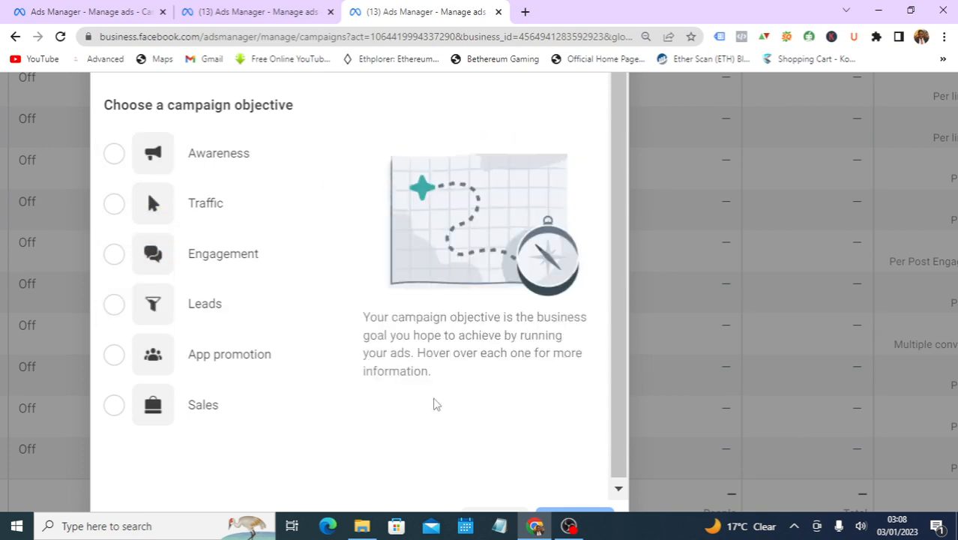
pyautogui.scroll(1, 521, 341)
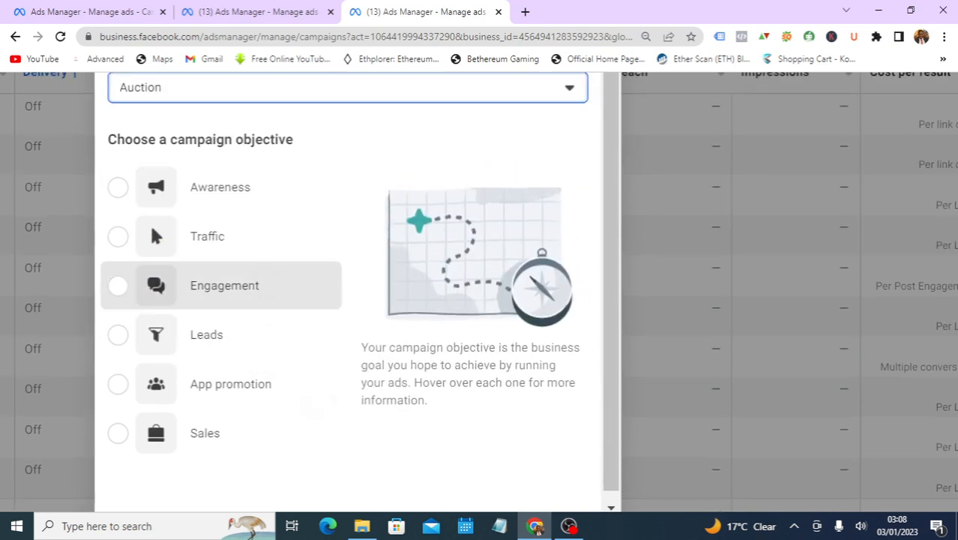
pyautogui.scroll(-3, 310, 278)
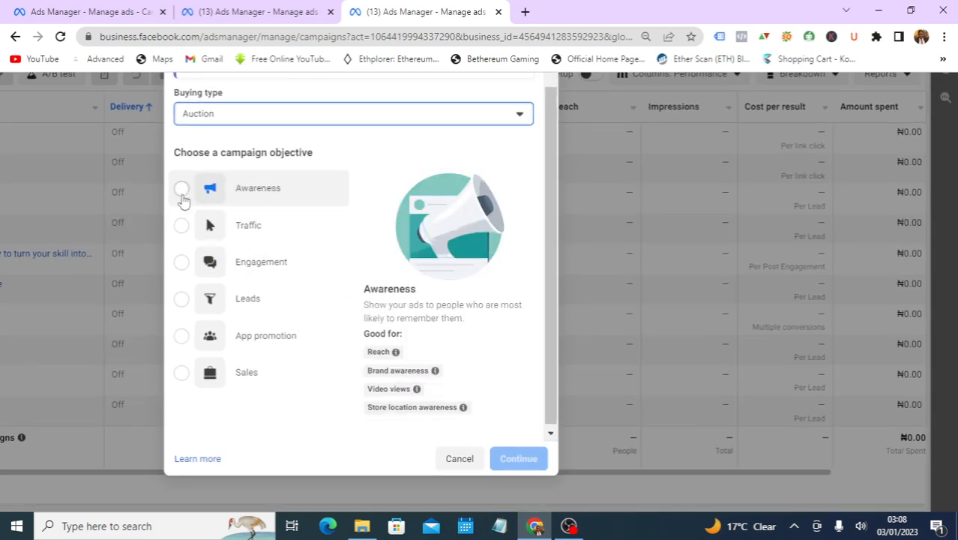
# Select the Awareness objective and read the explanations of its uses, from Reach to Store location awareness.
pyautogui.click(182, 192)
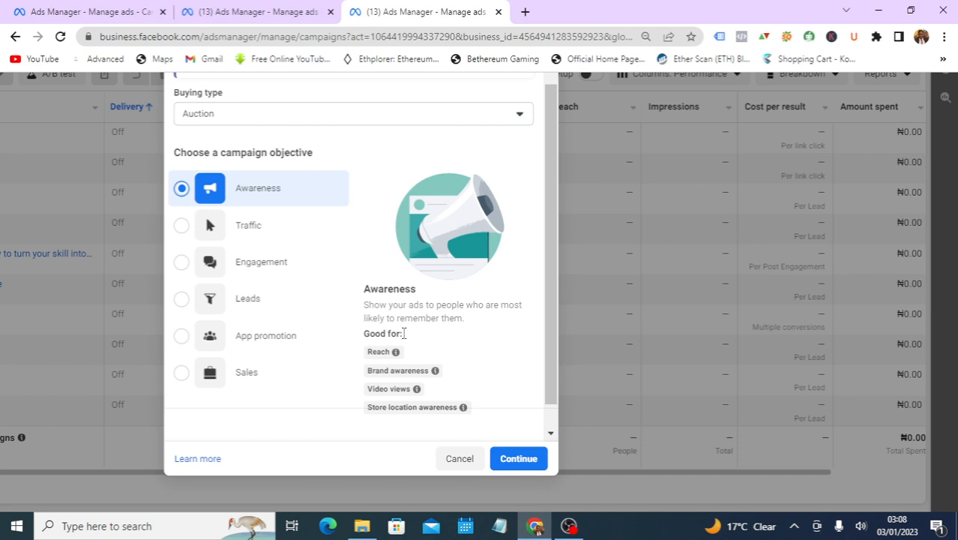
pyautogui.moveTo(387, 351)
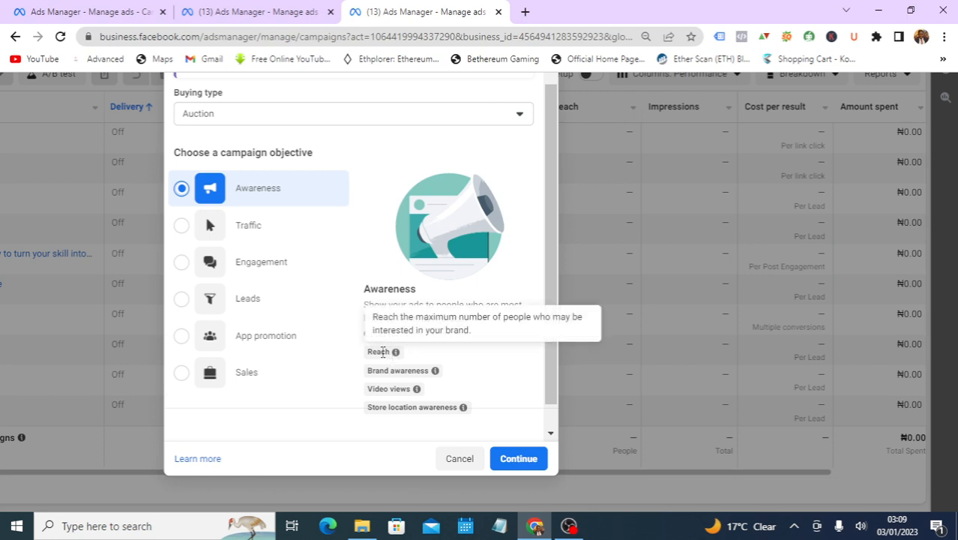
pyautogui.moveTo(419, 371)
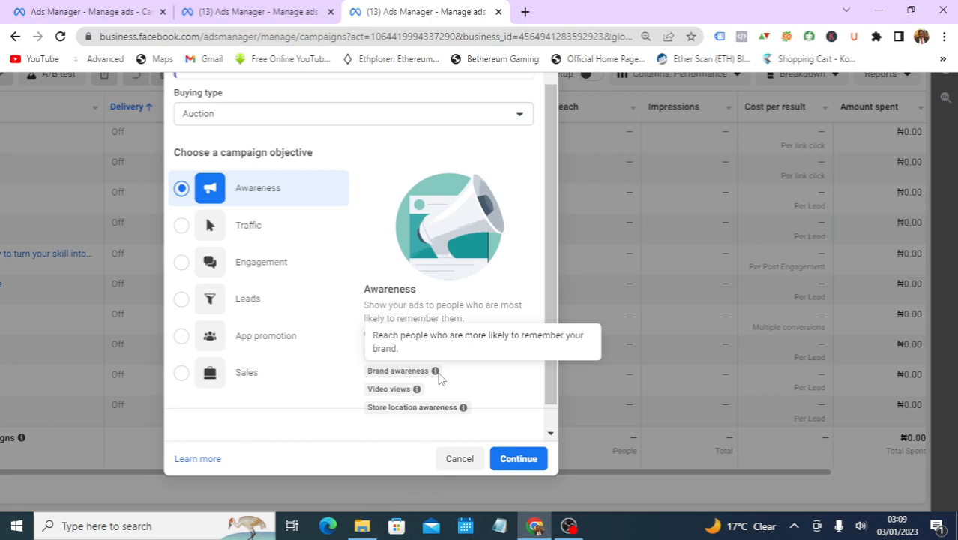
pyautogui.moveTo(412, 390)
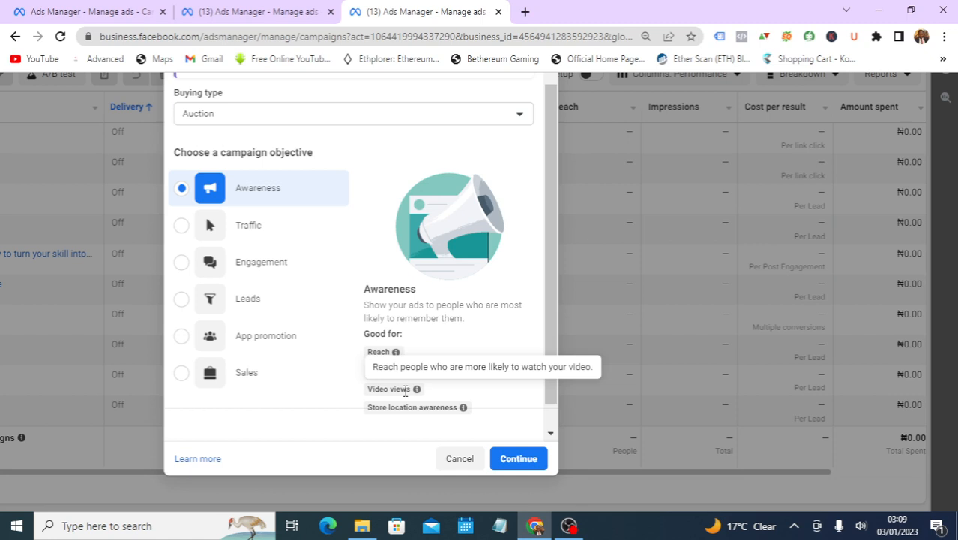
pyautogui.moveTo(405, 409)
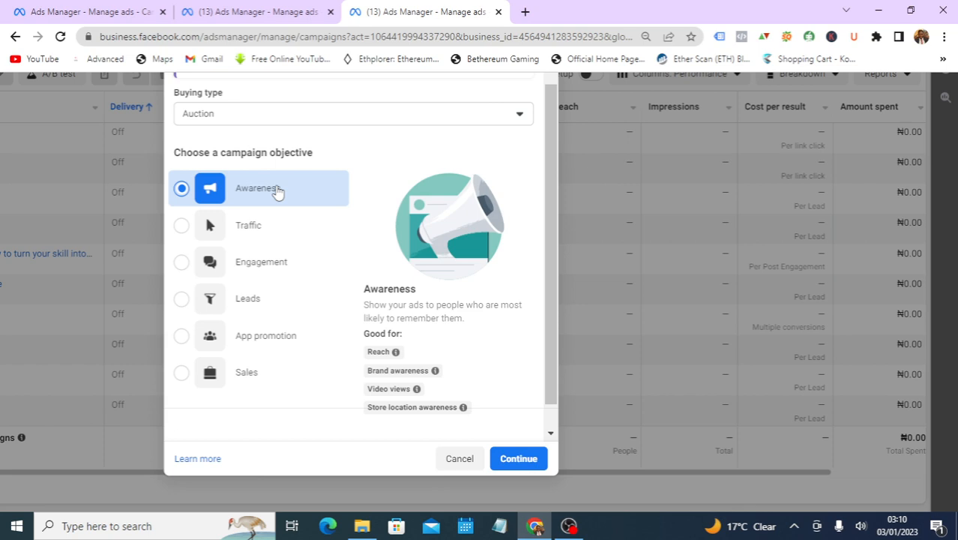
# Switch the objective to Traffic and read its suggested uses, including Link clicks, Messenger and WhatsApp, and Calls.
pyautogui.click(182, 226)
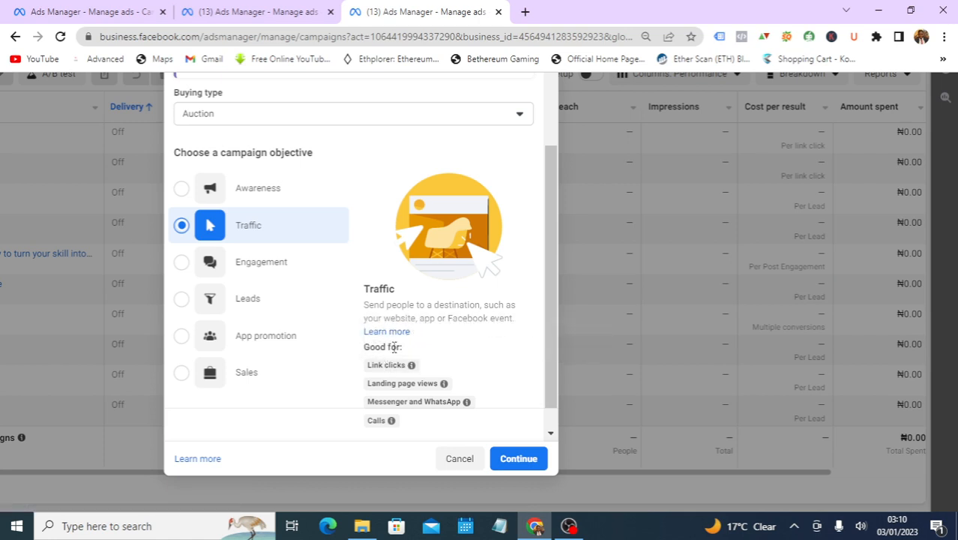
pyautogui.scroll(-1, 545, 300)
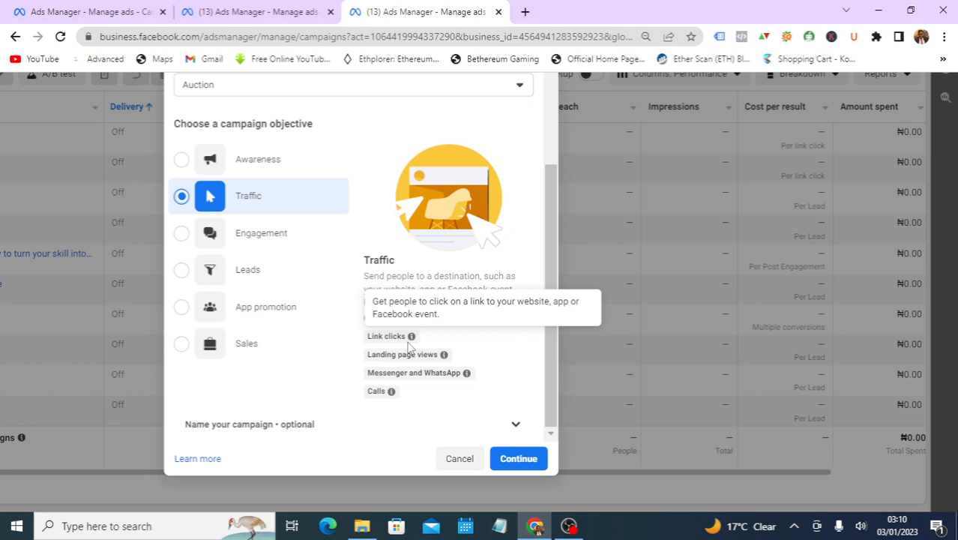
pyautogui.moveTo(437, 360)
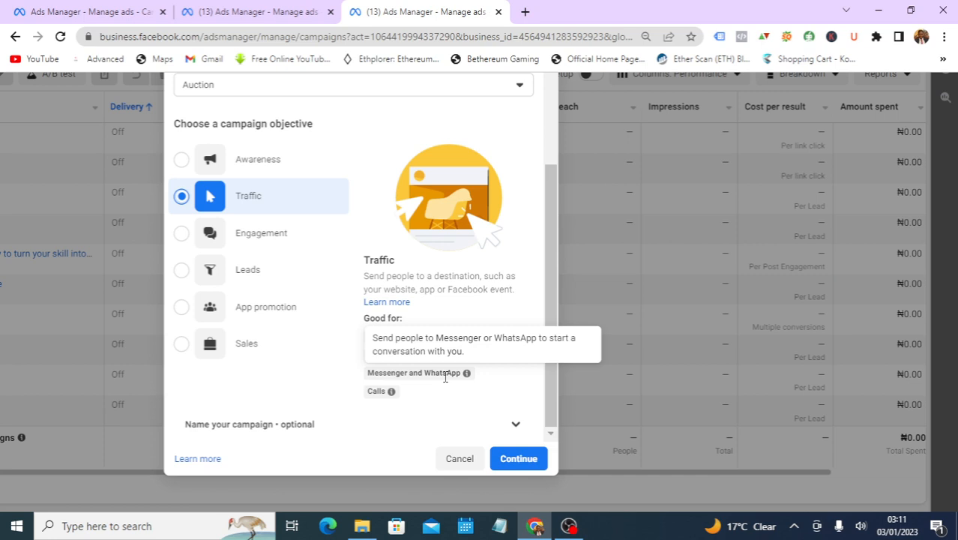
pyautogui.moveTo(393, 395)
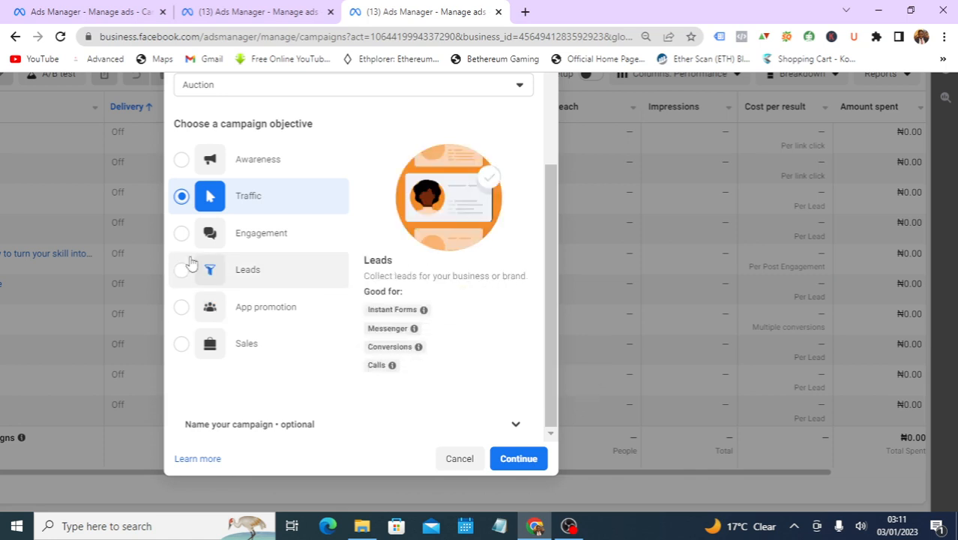
# Switch the objective to Engagement and read the explanations of its messaging, Video views, Post engagement and Conversions uses.
pyautogui.click(183, 235)
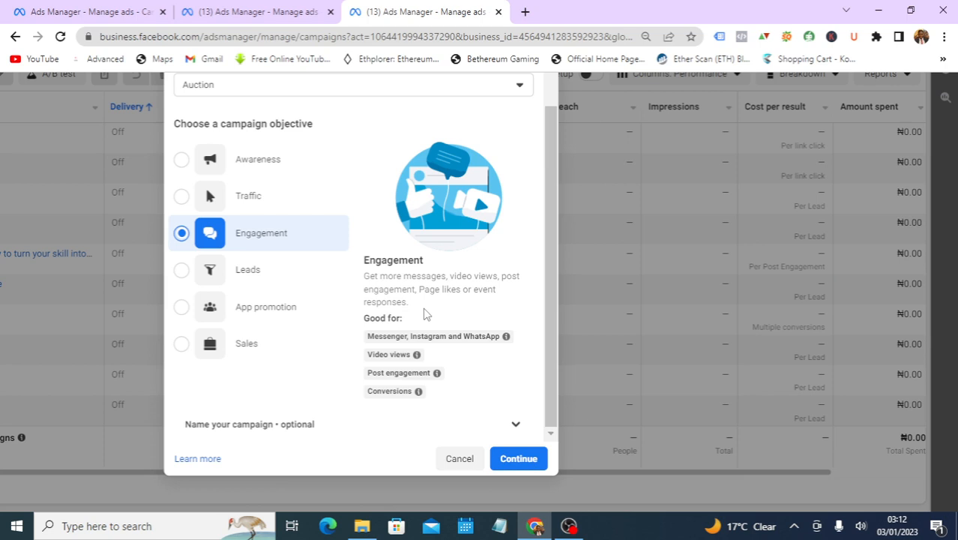
pyautogui.moveTo(396, 338)
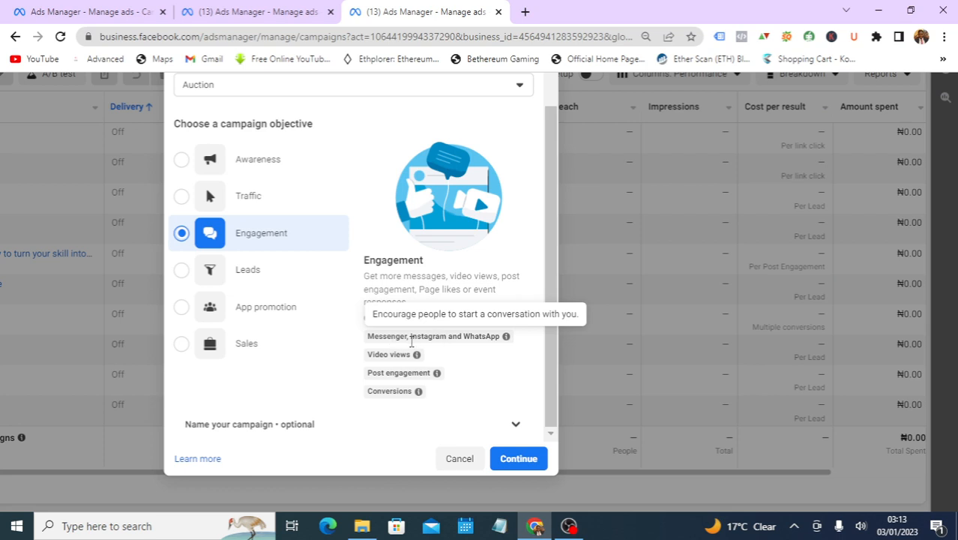
pyautogui.moveTo(412, 354)
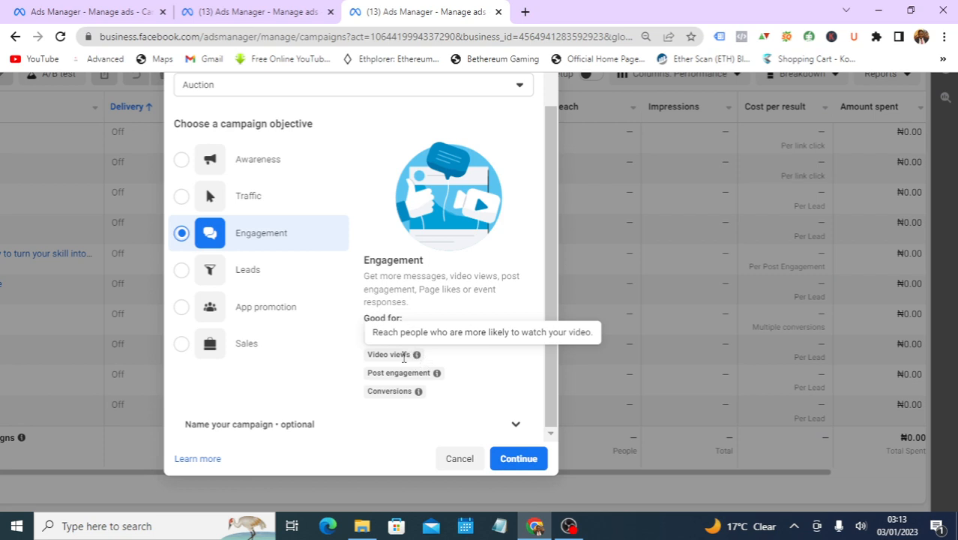
pyautogui.moveTo(420, 371)
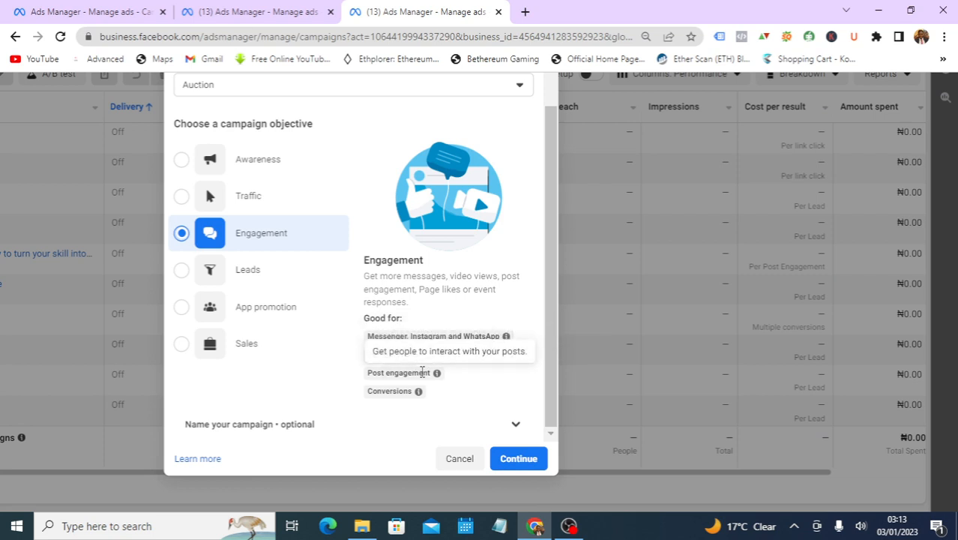
pyautogui.moveTo(420, 395)
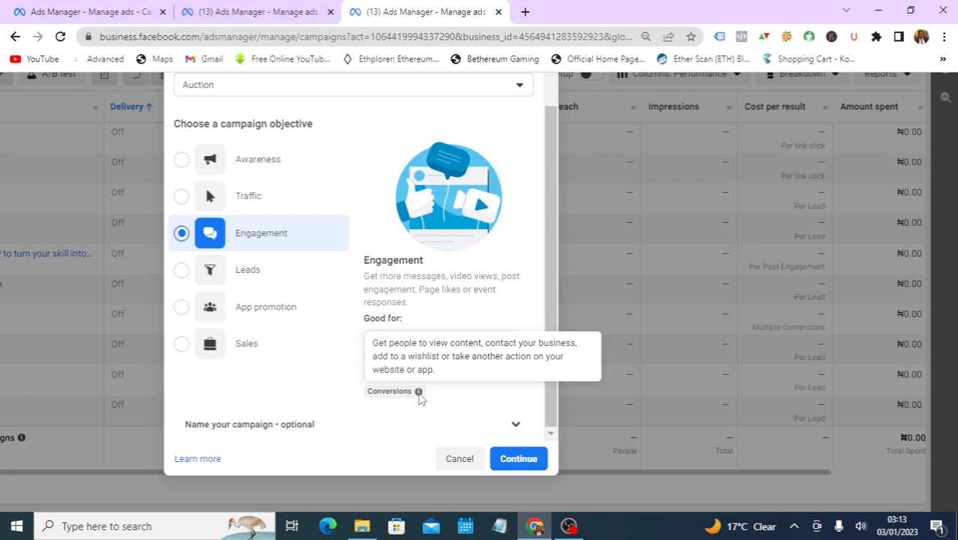
# Select the Leads objective and App promotion in turn, reading what each one is good for.
pyautogui.click(183, 276)
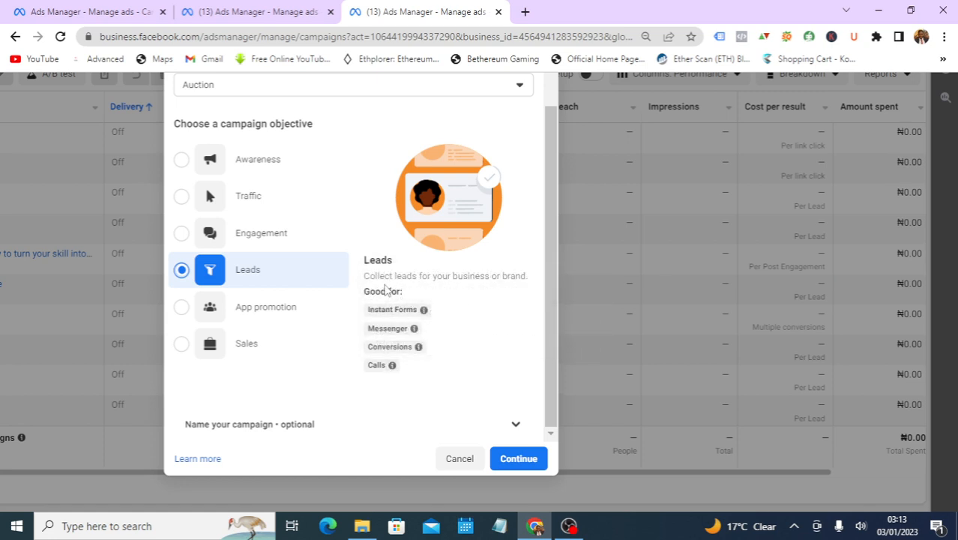
pyautogui.moveTo(397, 315)
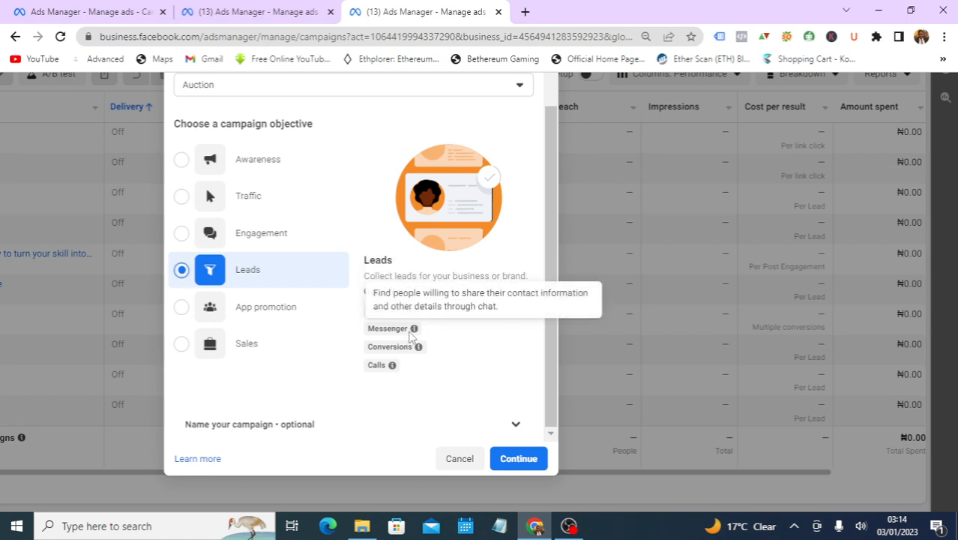
pyautogui.moveTo(417, 351)
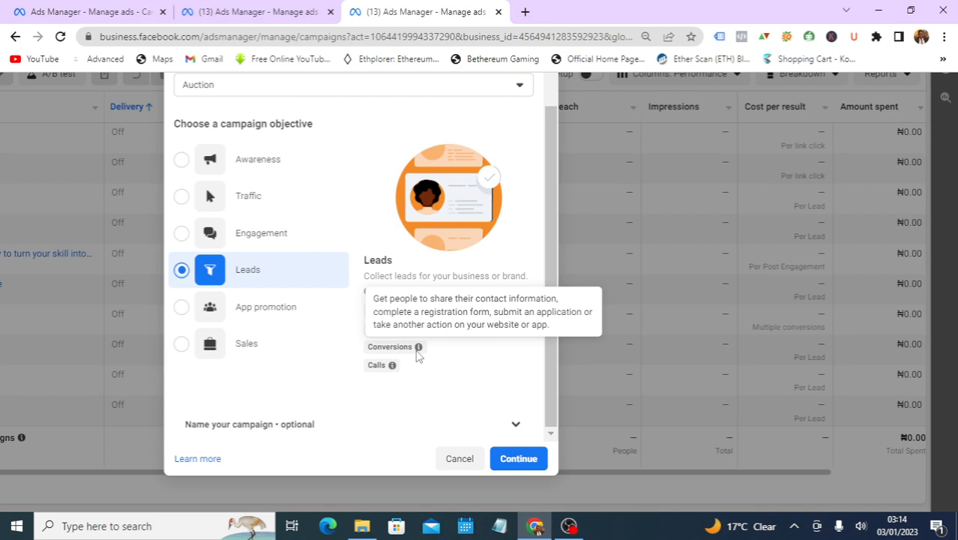
pyautogui.click(182, 307)
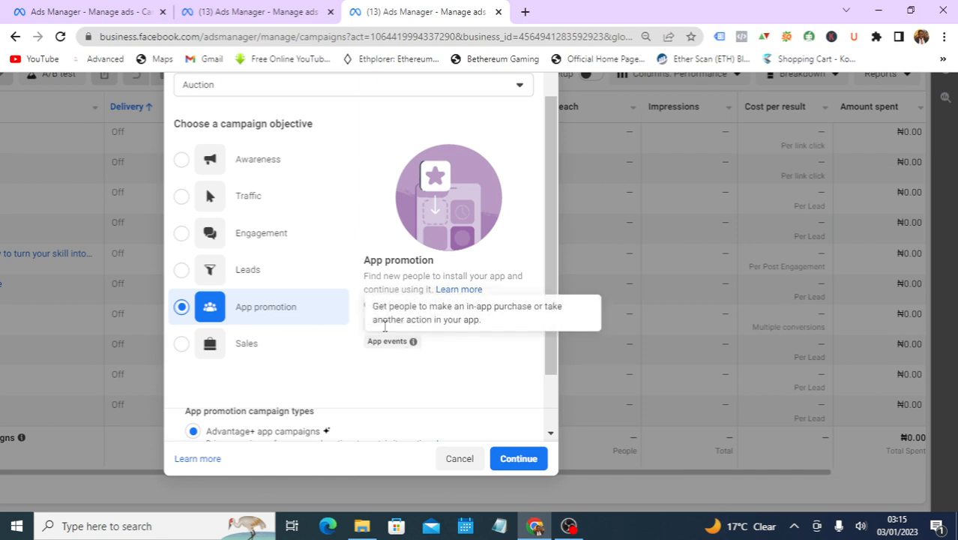
pyautogui.moveTo(392, 323)
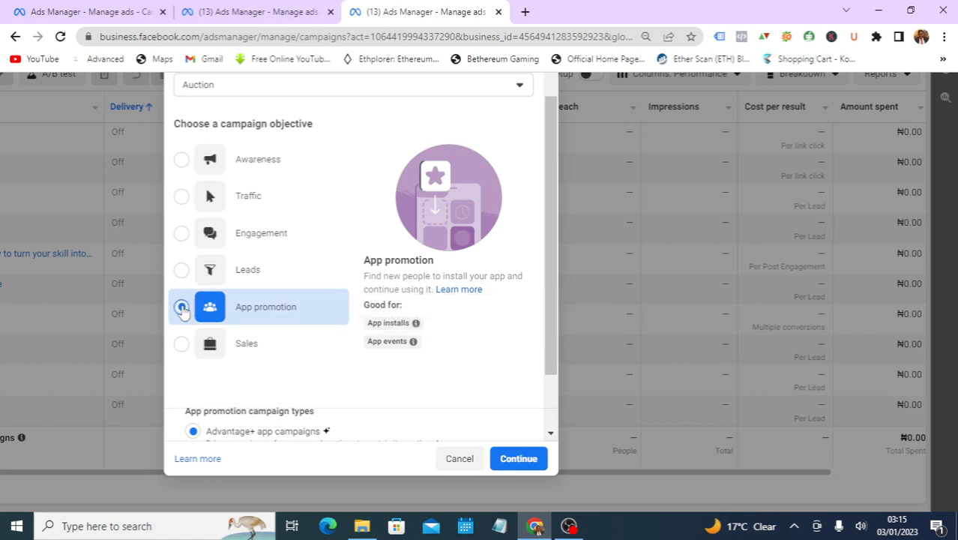
# Choose Sales as the campaign objective and read the explanations of its Conversions and Catalogue sales uses.
pyautogui.click(181, 343)
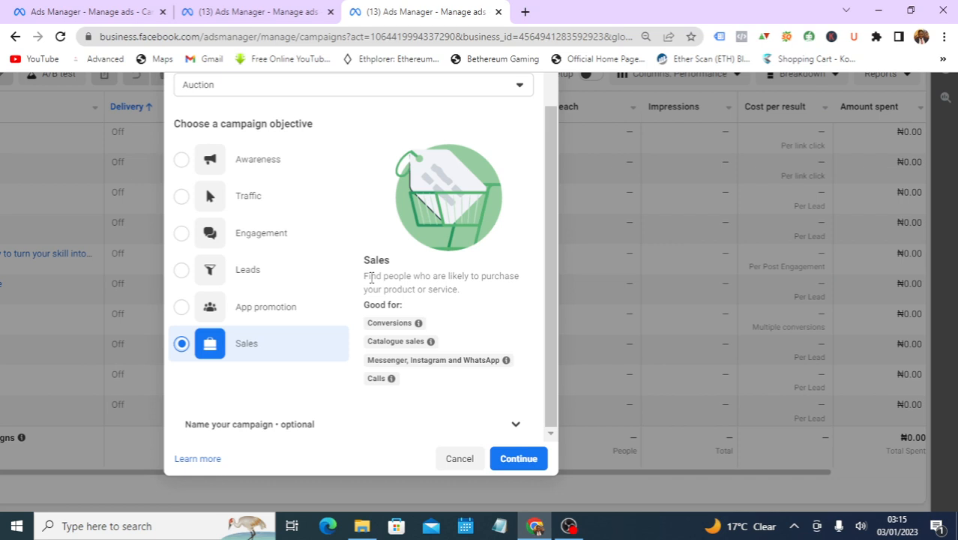
pyautogui.scroll(3, 543, 312)
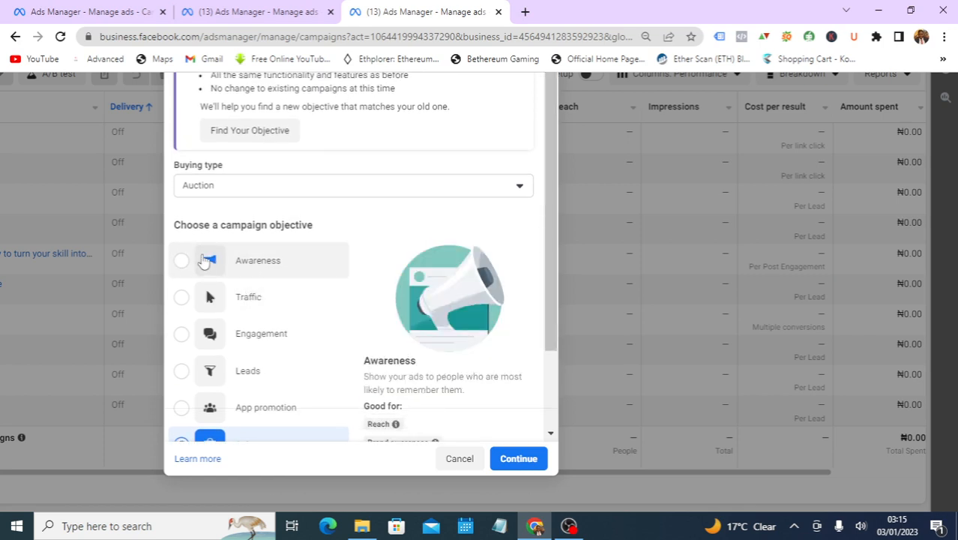
pyautogui.moveTo(546, 221); pyautogui.dragTo(550, 249)
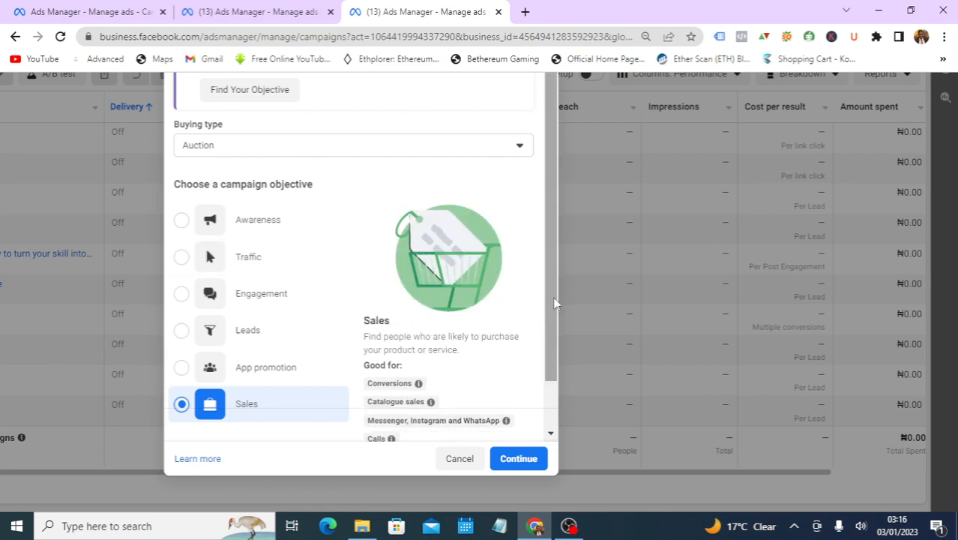
pyautogui.scroll(-1, 517, 330)
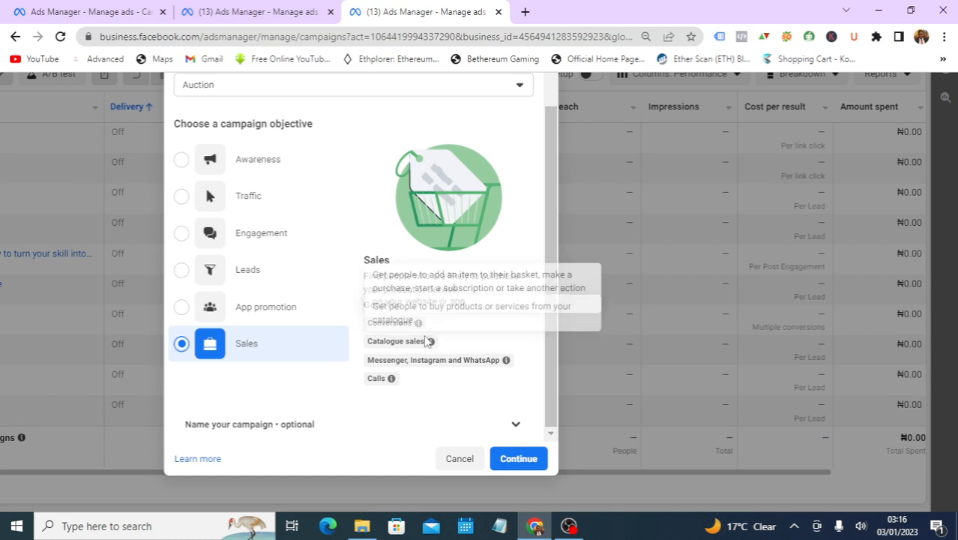
pyautogui.moveTo(415, 323)
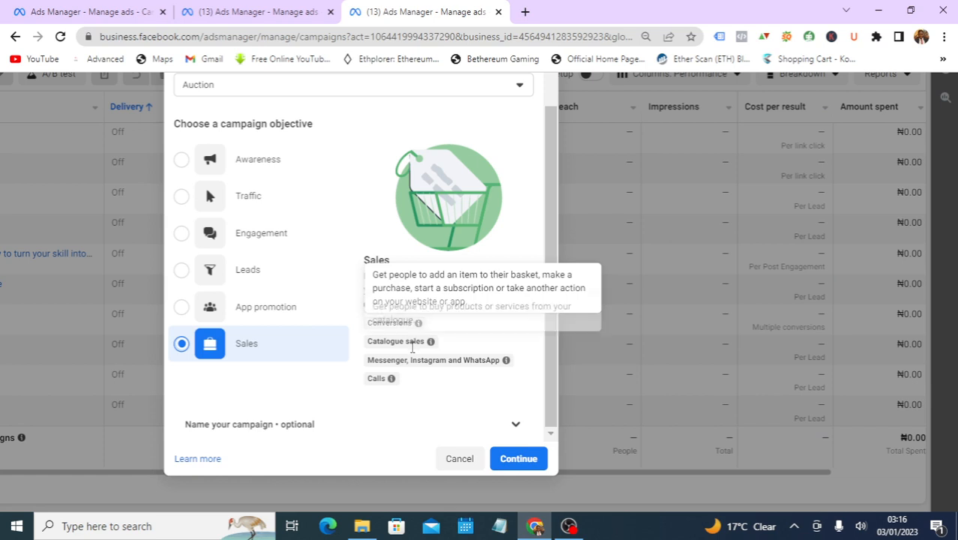
pyautogui.moveTo(425, 347)
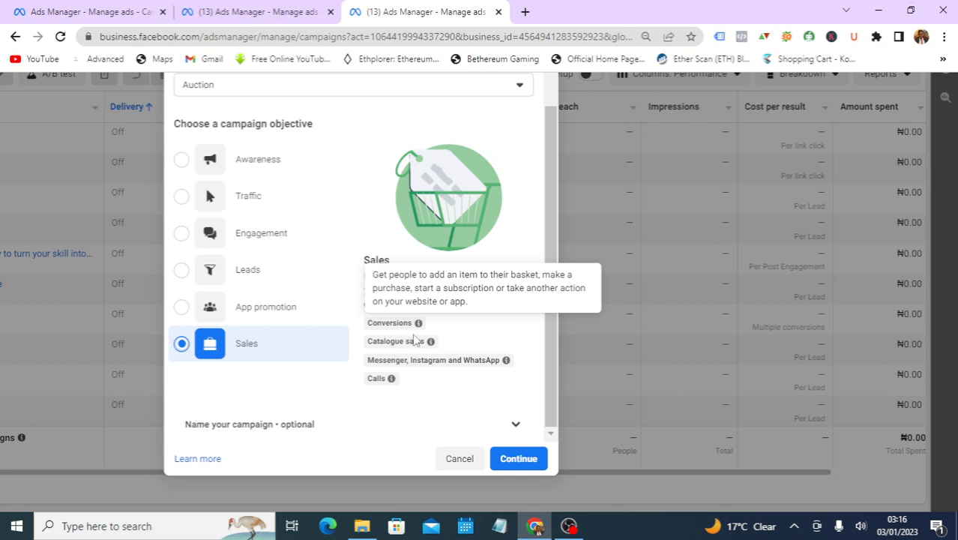
# Read the explanations of the Sales objective's Catalogue sales, Messenger, Instagram and WhatsApp, and Calls uses.
pyautogui.moveTo(430, 343)
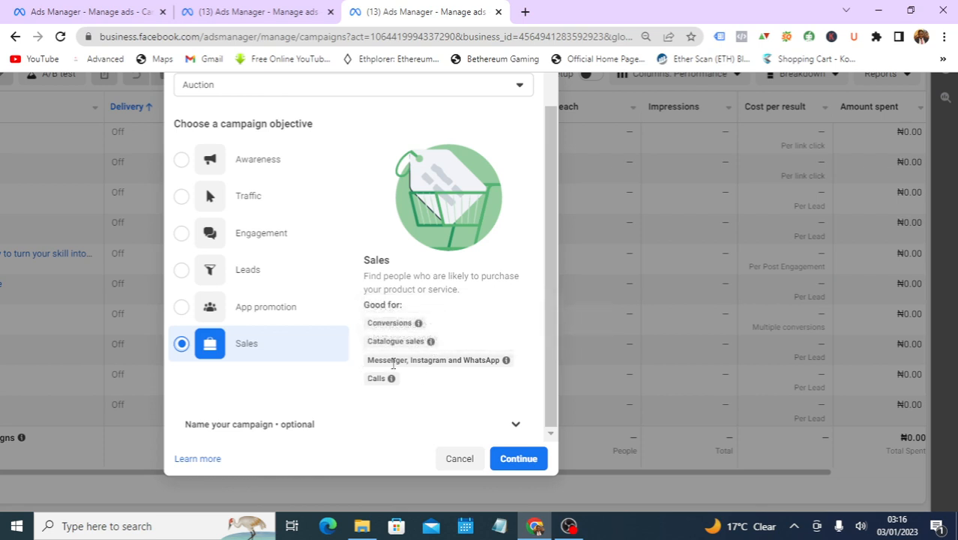
pyautogui.moveTo(378, 364)
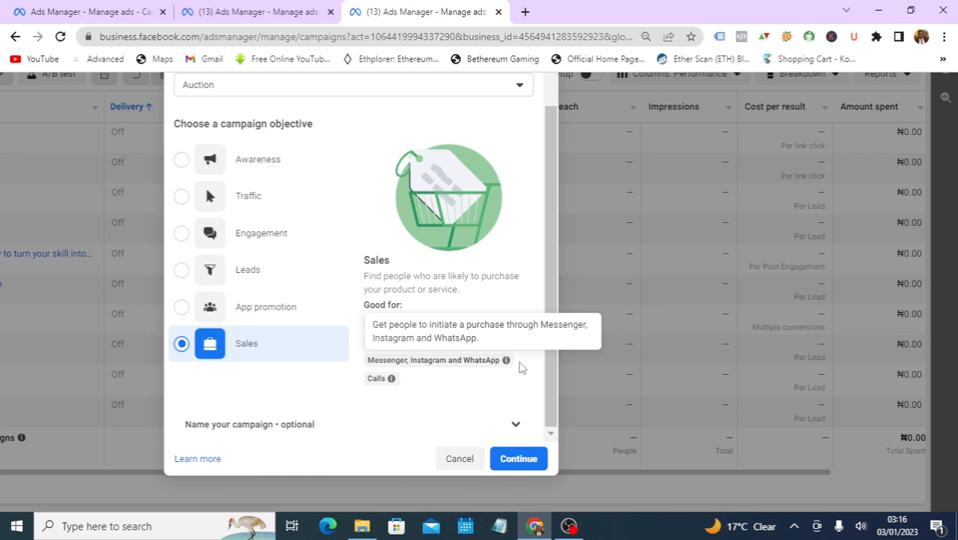
pyautogui.moveTo(385, 380)
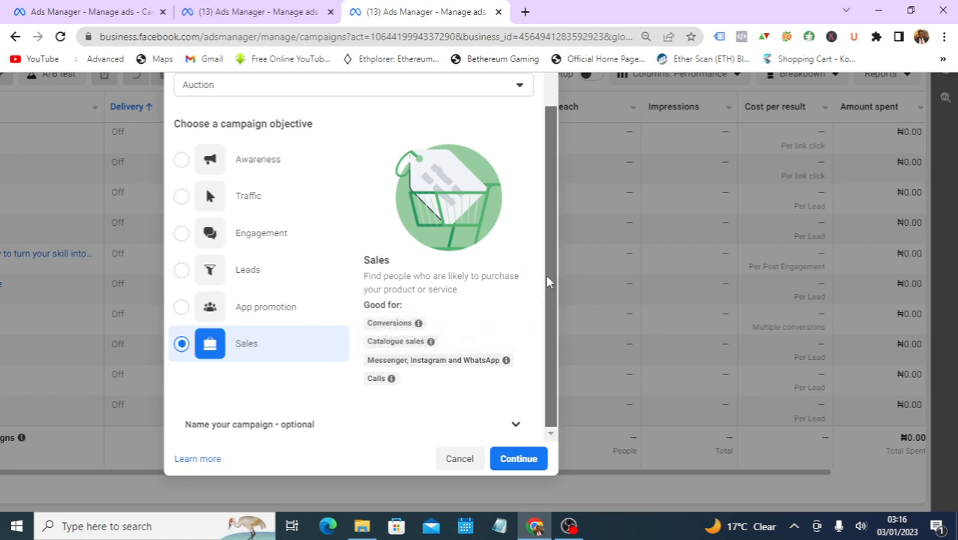
pyautogui.moveTo(545, 275); pyautogui.dragTo(547, 211)
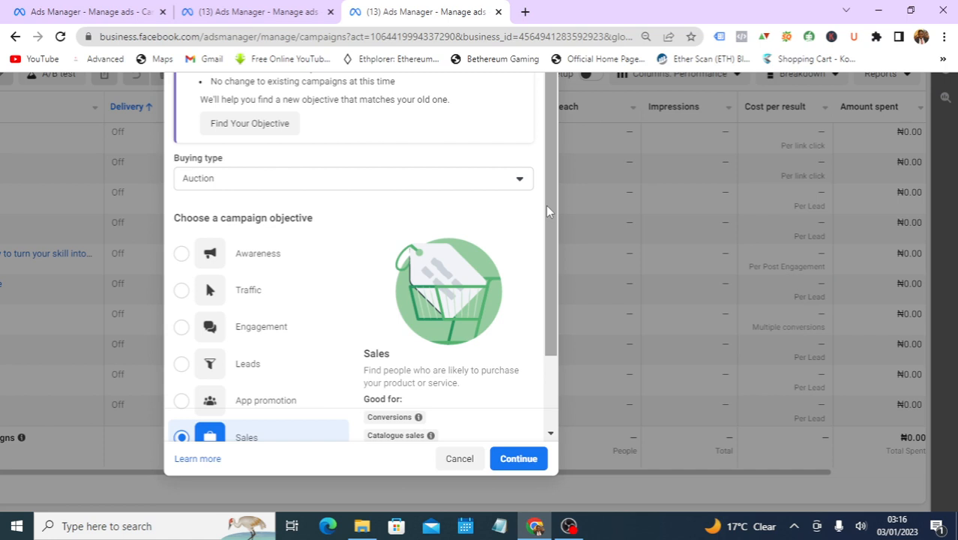
pyautogui.moveTo(547, 208); pyautogui.dragTo(552, 319)
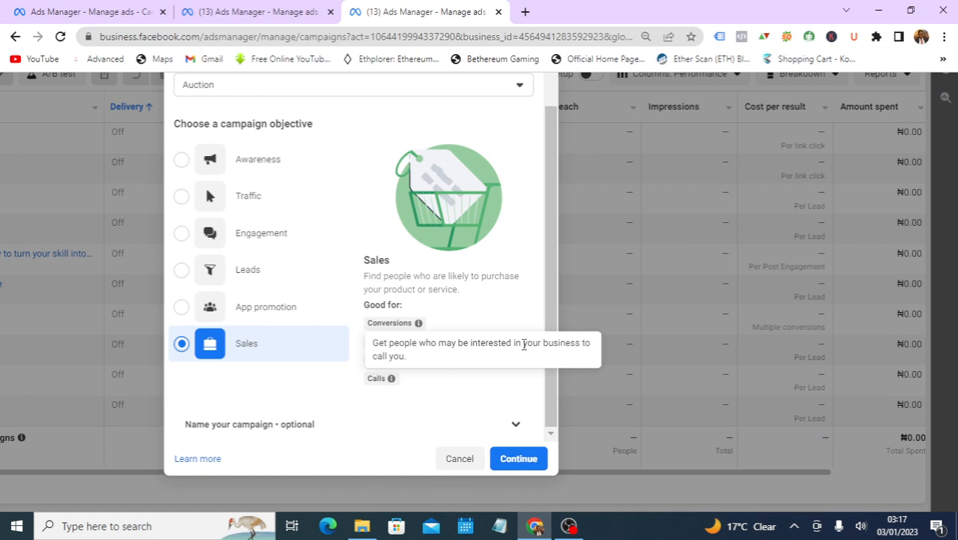
pyautogui.moveTo(545, 359)
pyautogui.mouseDown()
pyautogui.moveTo(549, 271)
pyautogui.moveTo(561, 367)
pyautogui.mouseUp()
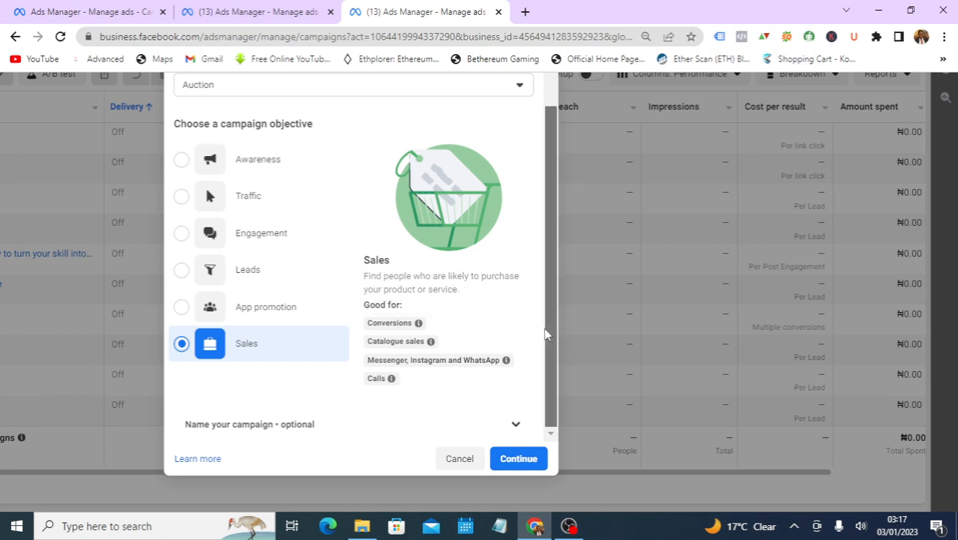
pyautogui.scroll(2, 536, 262)
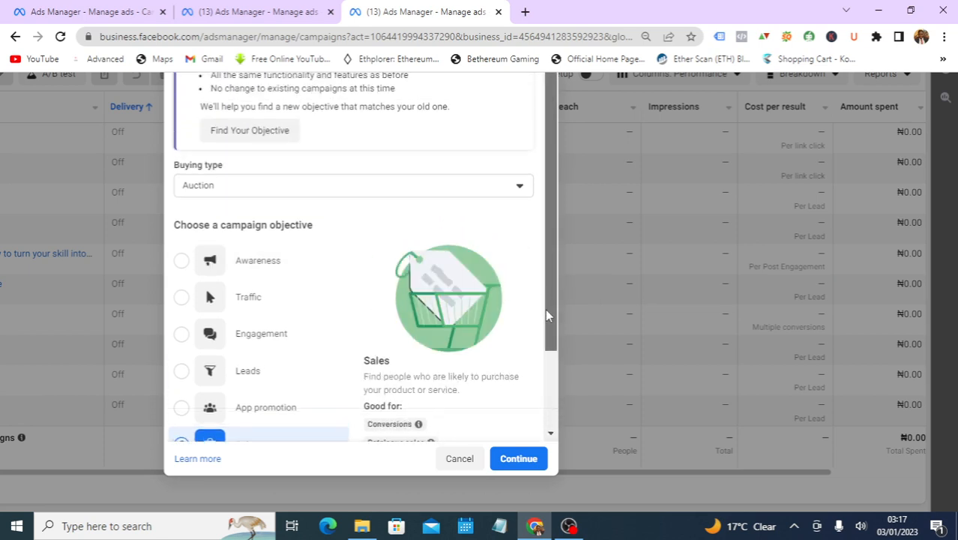
pyautogui.moveTo(545, 308); pyautogui.dragTo(546, 342)
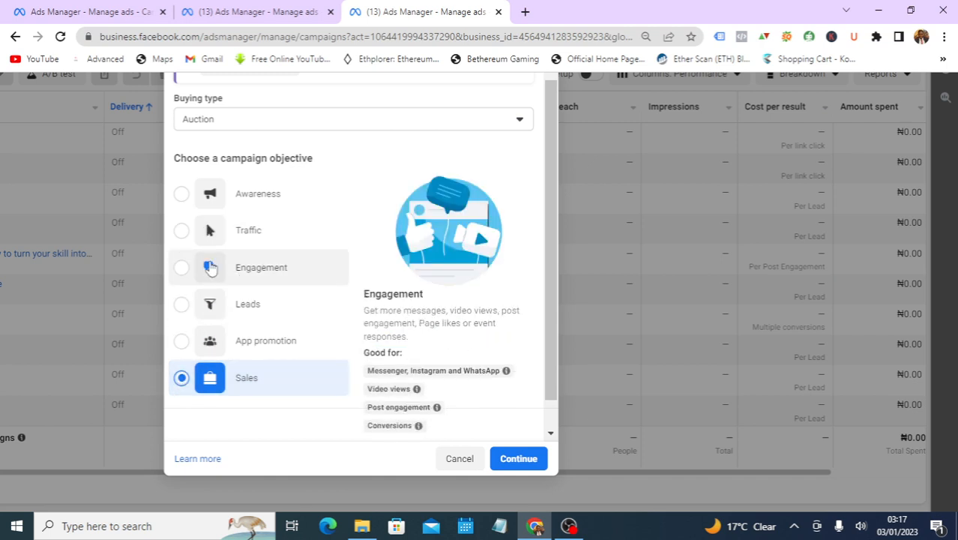
# Alternate the campaign objective between Traffic and Sales to compare the two.
pyautogui.click(182, 233)
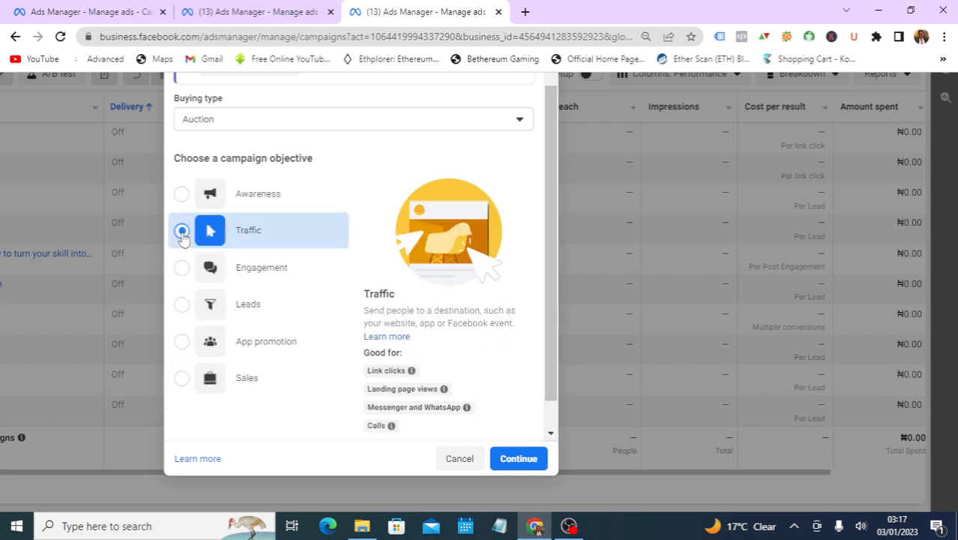
pyautogui.click(183, 378)
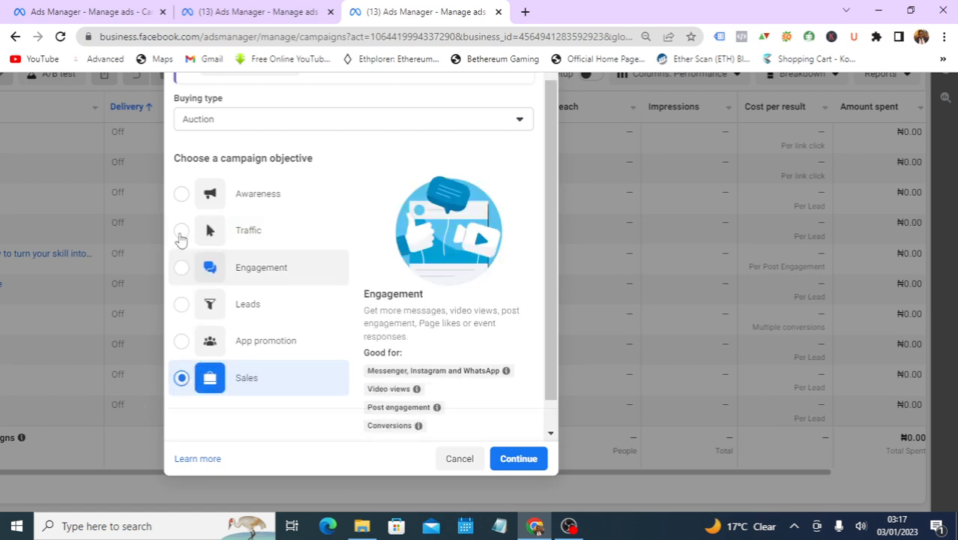
pyautogui.click(182, 233)
pyautogui.click(187, 380)
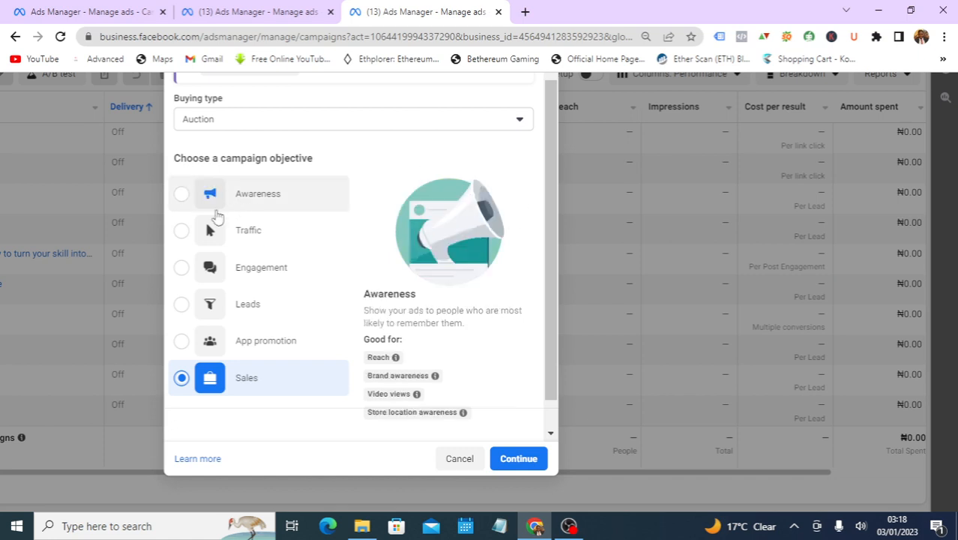
# Choose Traffic as the campaign objective and continue to the campaign's setup page.
pyautogui.click(186, 234)
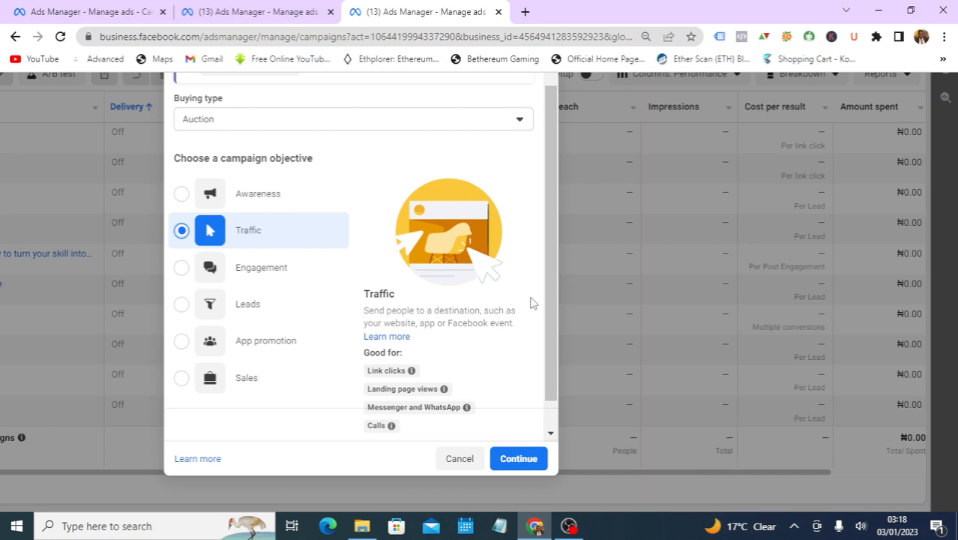
pyautogui.scroll(1, 555, 256)
pyautogui.scroll(-2, 555, 270)
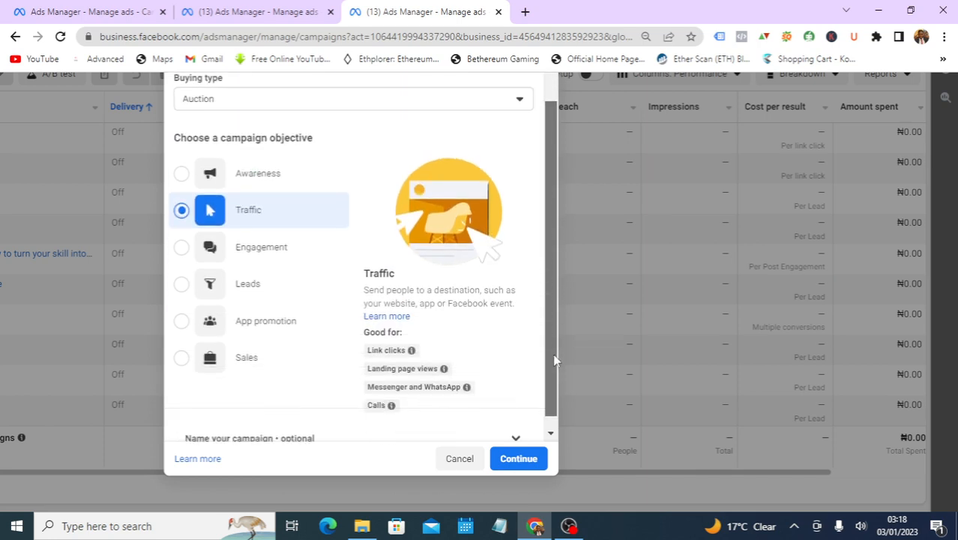
pyautogui.click(517, 459)
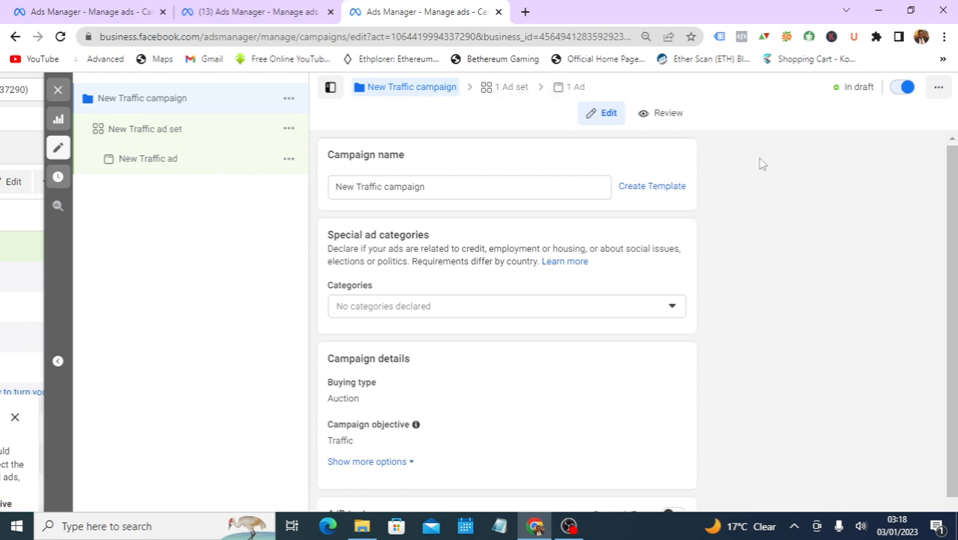
# Rename the new Traffic campaign as "en cam".
pyautogui.scroll(1, 478, 288)
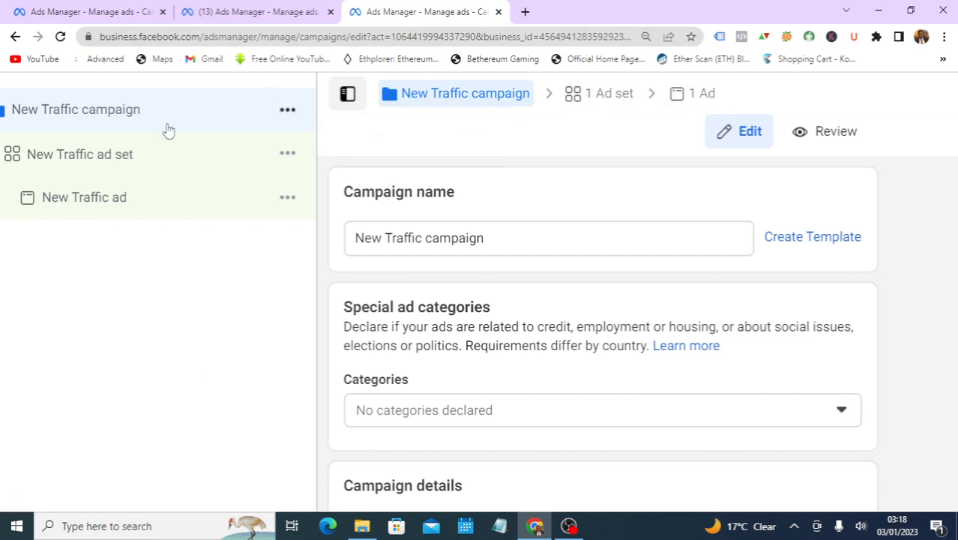
pyautogui.hscroll(-3, 256, 334)
pyautogui.hscroll(1, 336, 346)
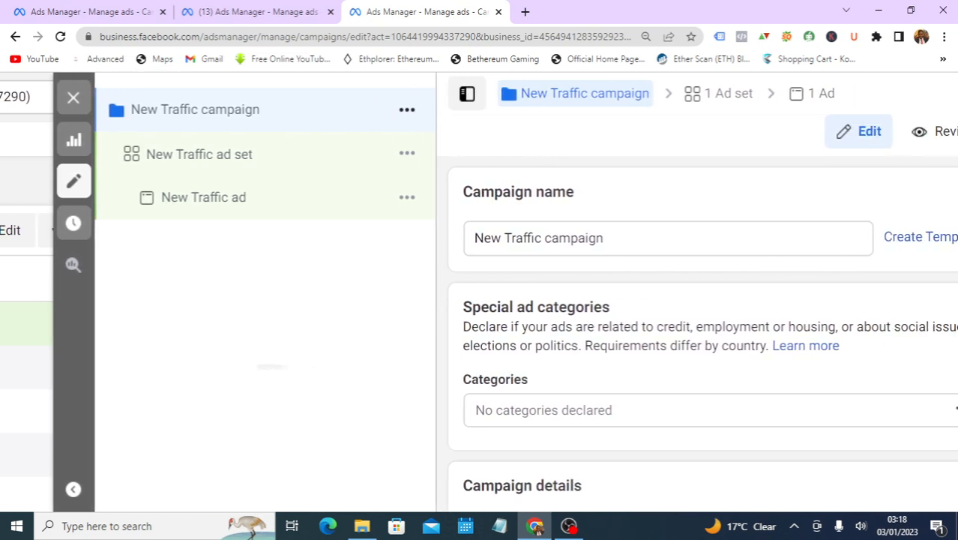
pyautogui.scroll(-3, 256, 335)
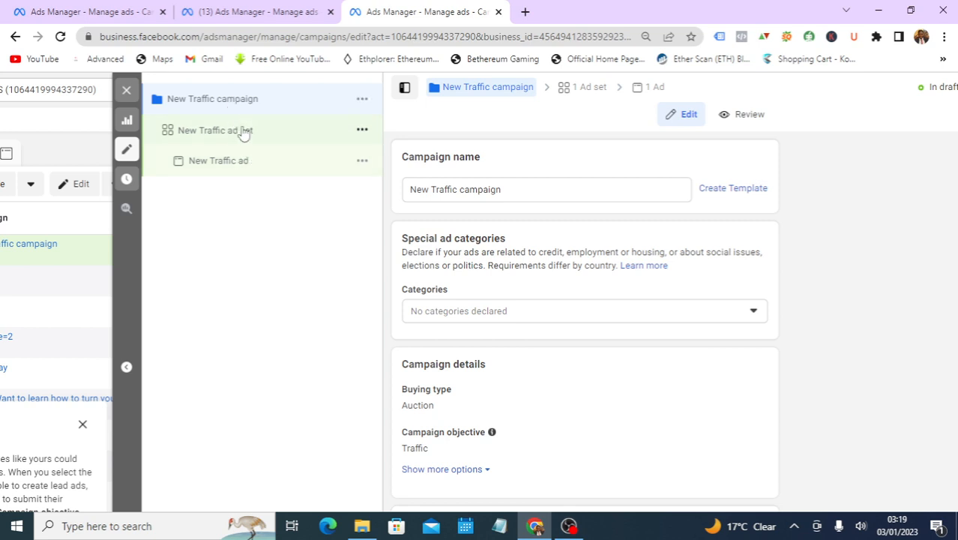
pyautogui.hscroll(1, 549, 197)
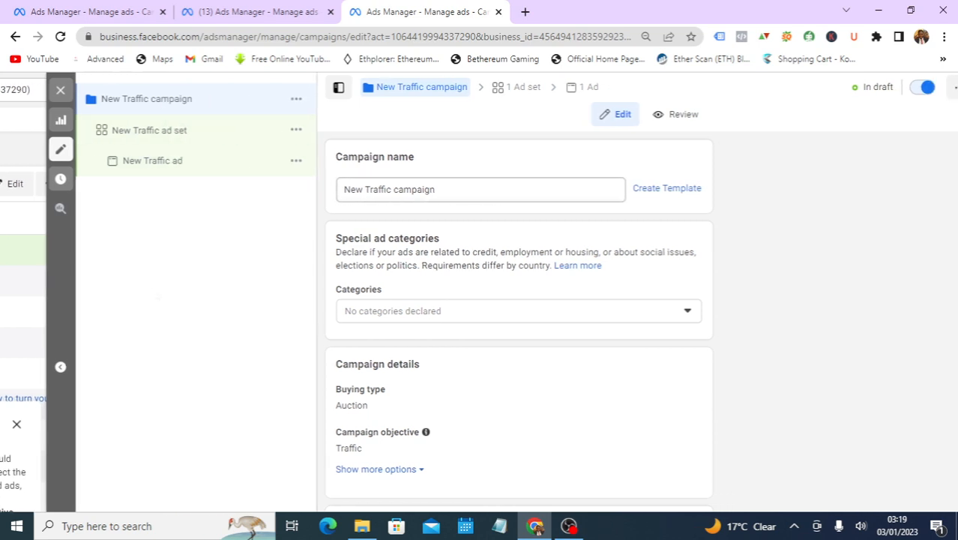
pyautogui.scroll(1, 550, 196)
pyautogui.scroll(1, 479, 191)
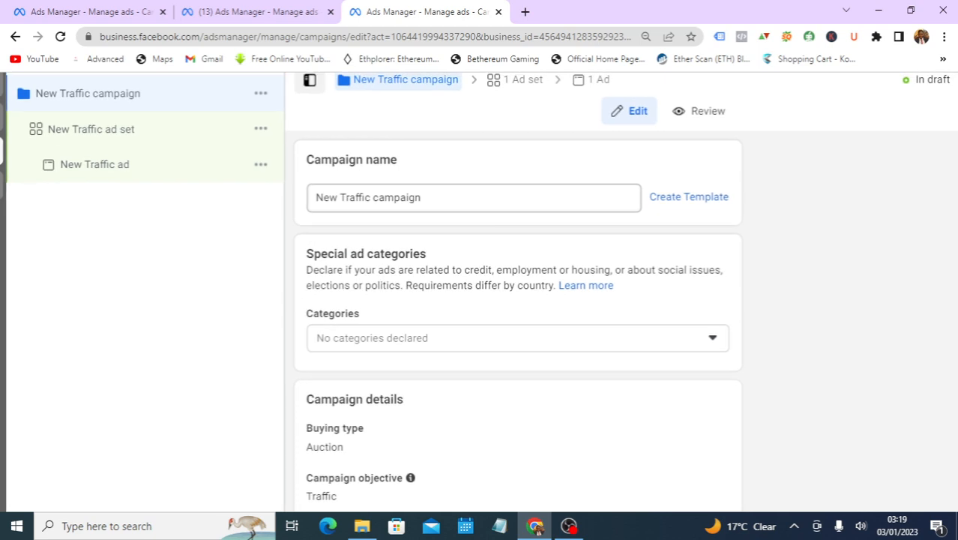
pyautogui.moveTo(437, 199); pyautogui.dragTo(316, 197)
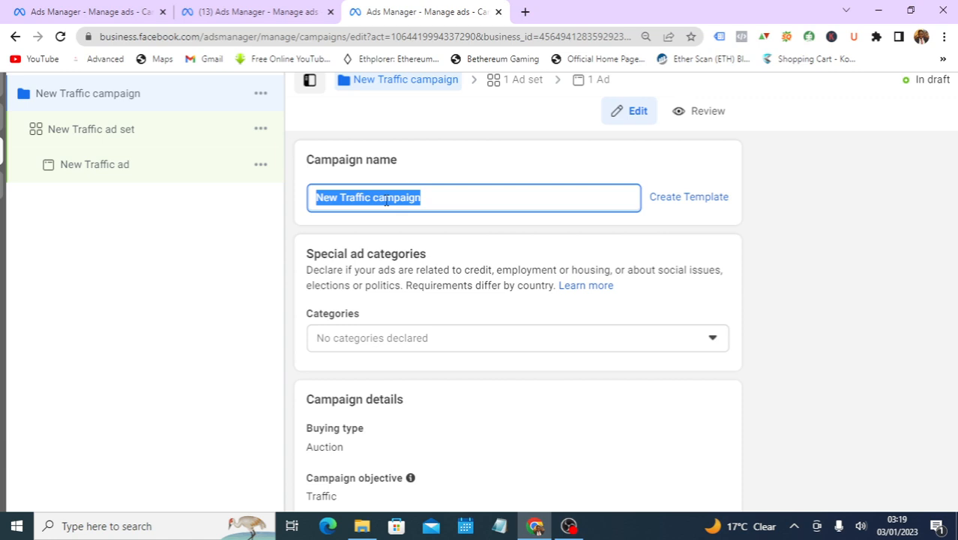
pyautogui.write('e')
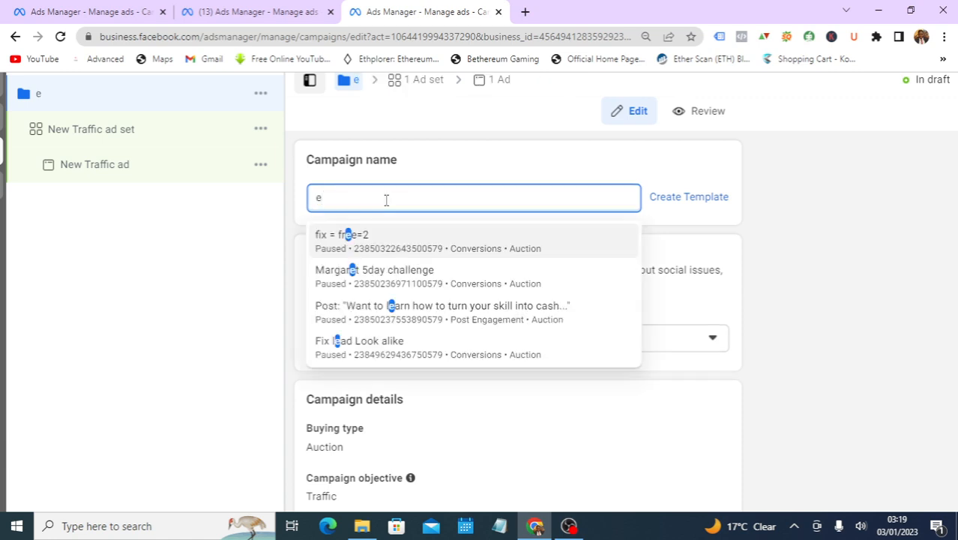
pyautogui.write('n')
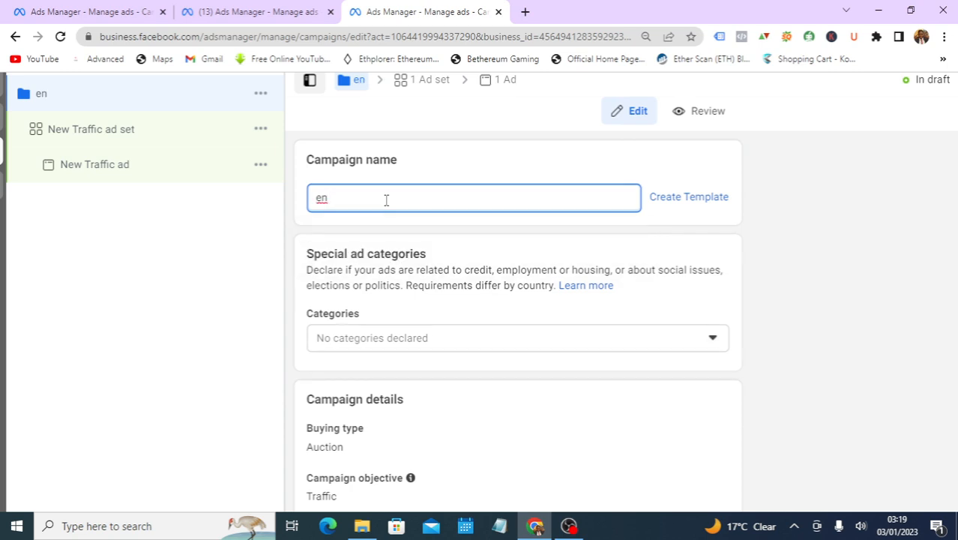
pyautogui.write(' cam')
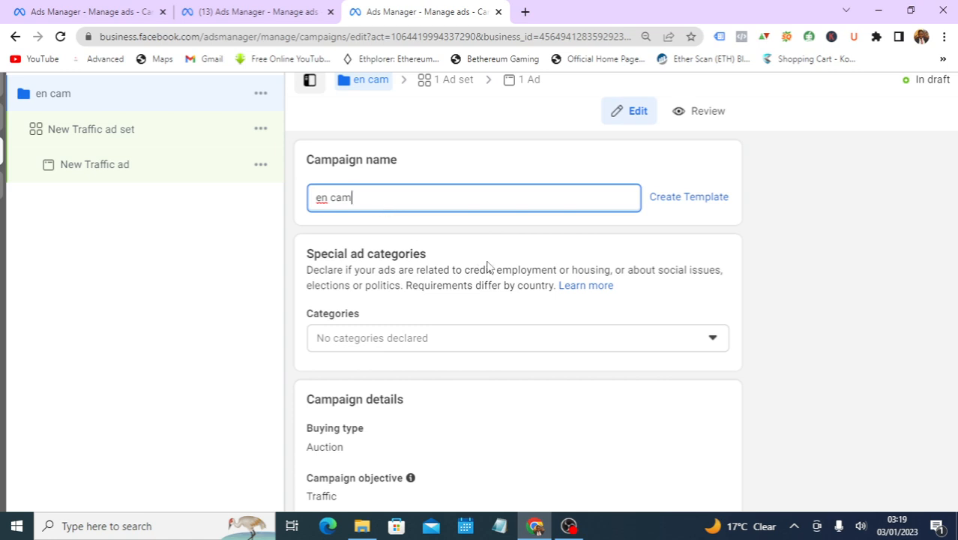
# Review the campaign details, expanding the additional options to examine the optional campaign spending limit.
pyautogui.scroll(-1, 508, 272)
pyautogui.scroll(1, 421, 248)
pyautogui.scroll(-1, 375, 308)
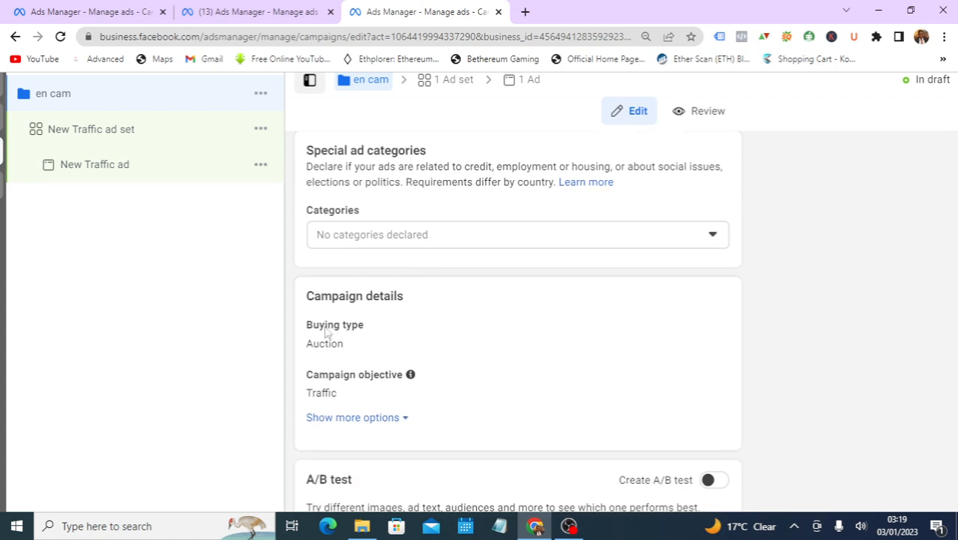
pyautogui.scroll(-1, 361, 344)
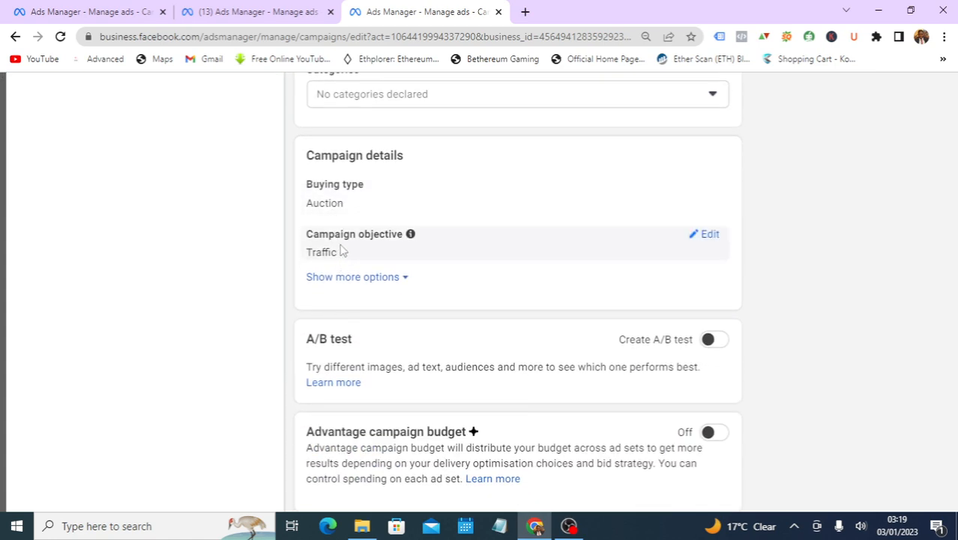
pyautogui.scroll(-1, 353, 268)
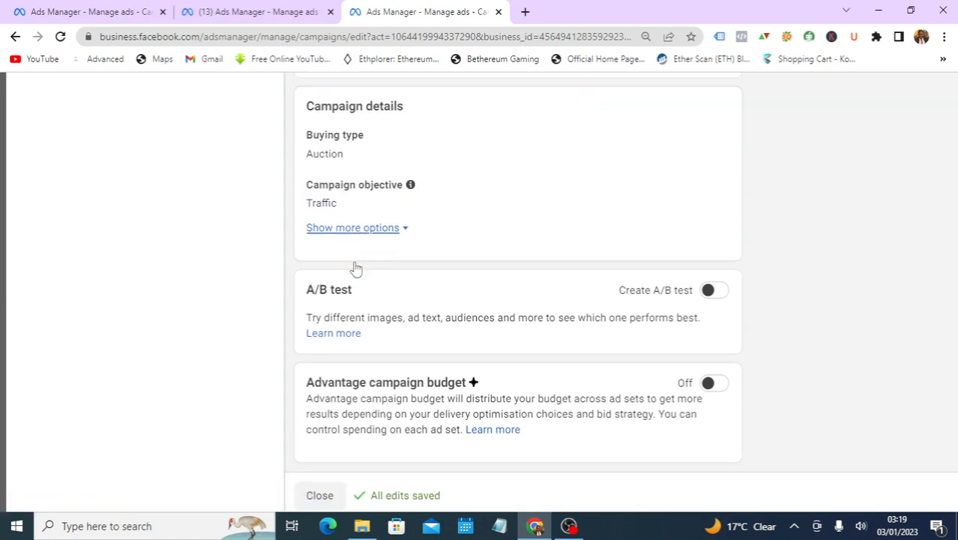
pyautogui.click(394, 227)
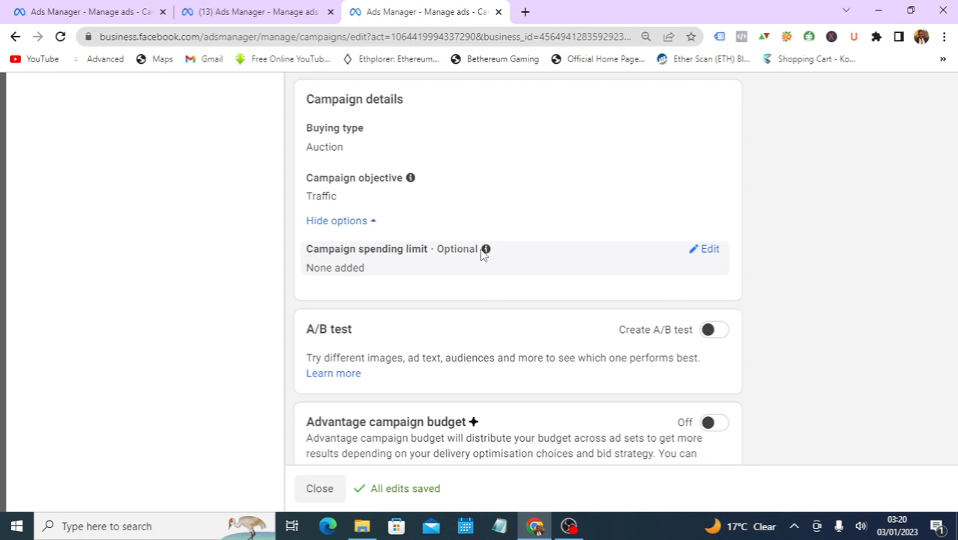
pyautogui.moveTo(487, 254)
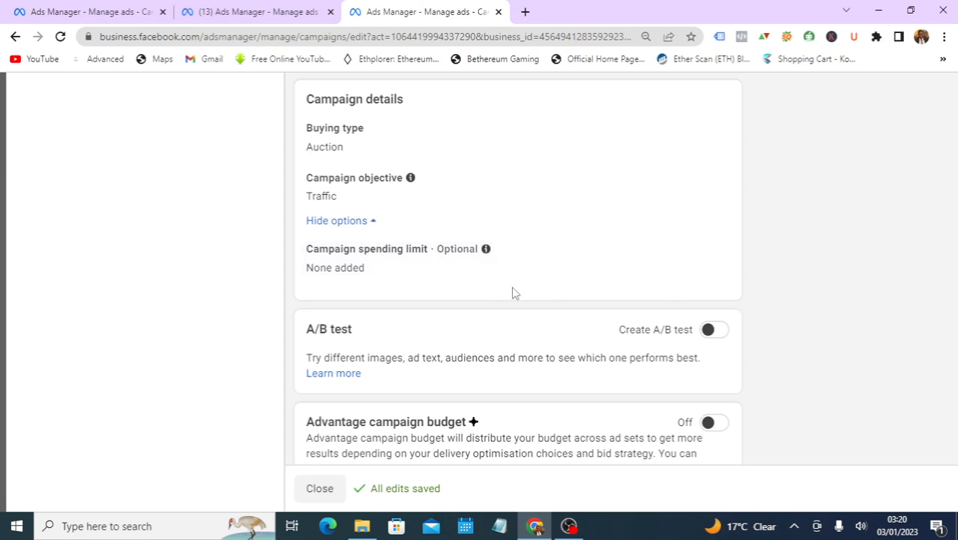
# Turn on the campaign's A/B test to read its note, and turn it off again.
pyautogui.scroll(-1, 513, 293)
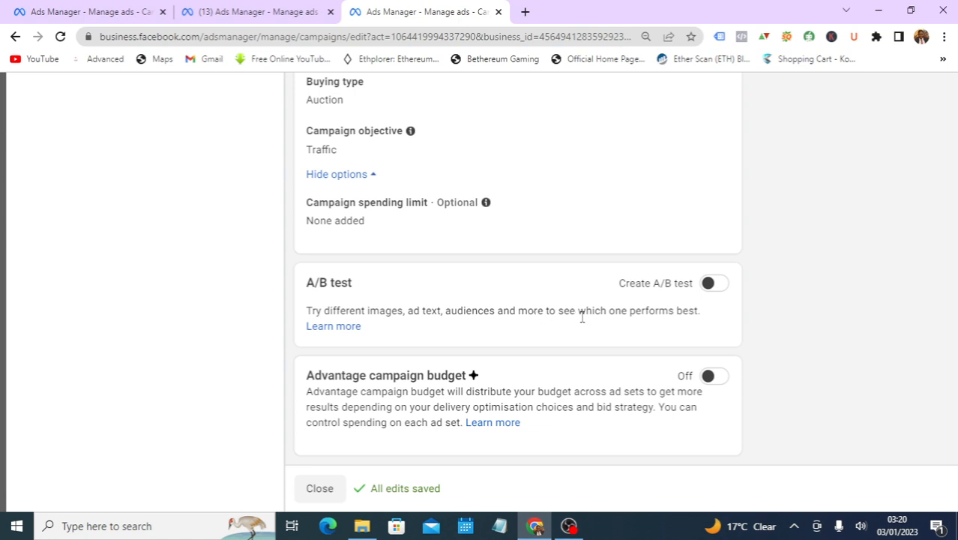
pyautogui.click(716, 285)
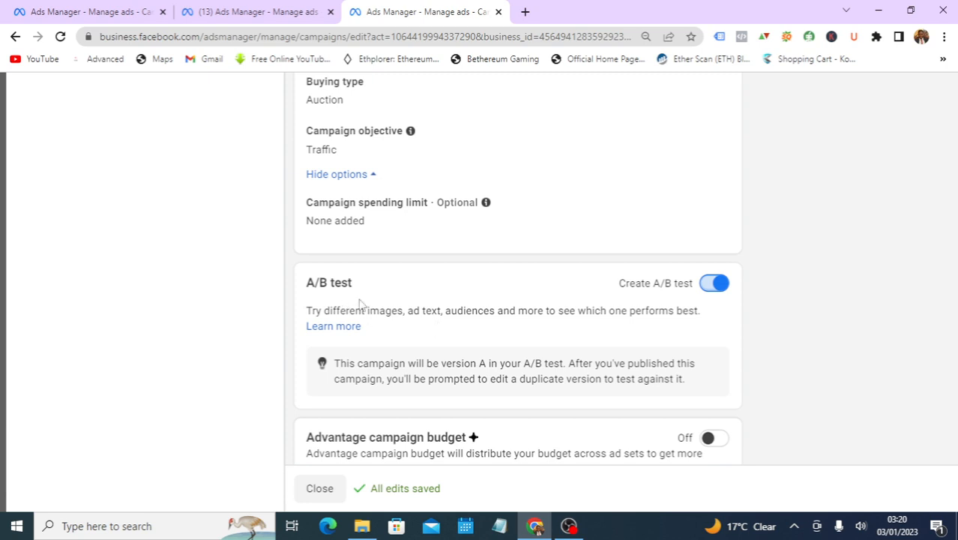
pyautogui.click(708, 285)
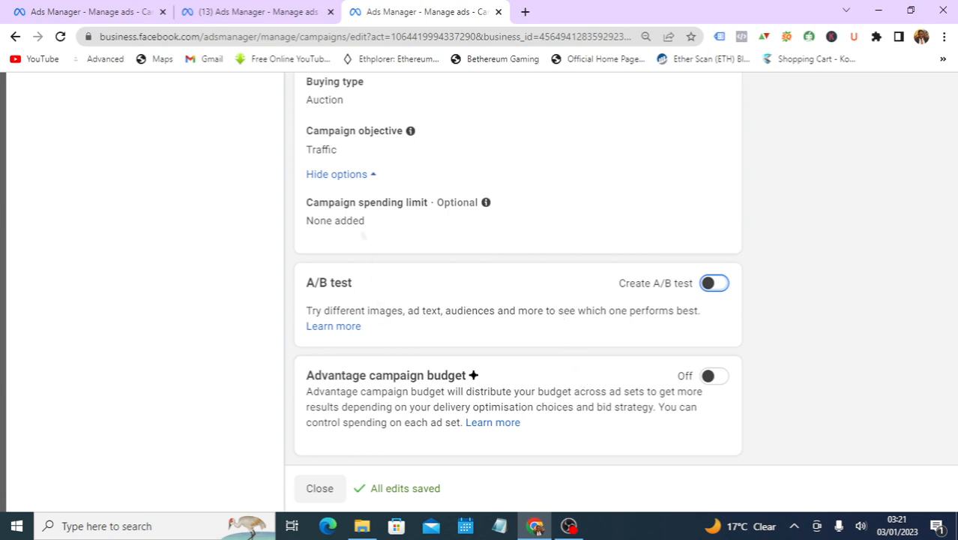
# Read the description of the Advantage campaign budget option below the A/B test section.
pyautogui.scroll(3, 445, 360)
pyautogui.scroll(-3, 446, 360)
pyautogui.scroll(-5, 641, 297)
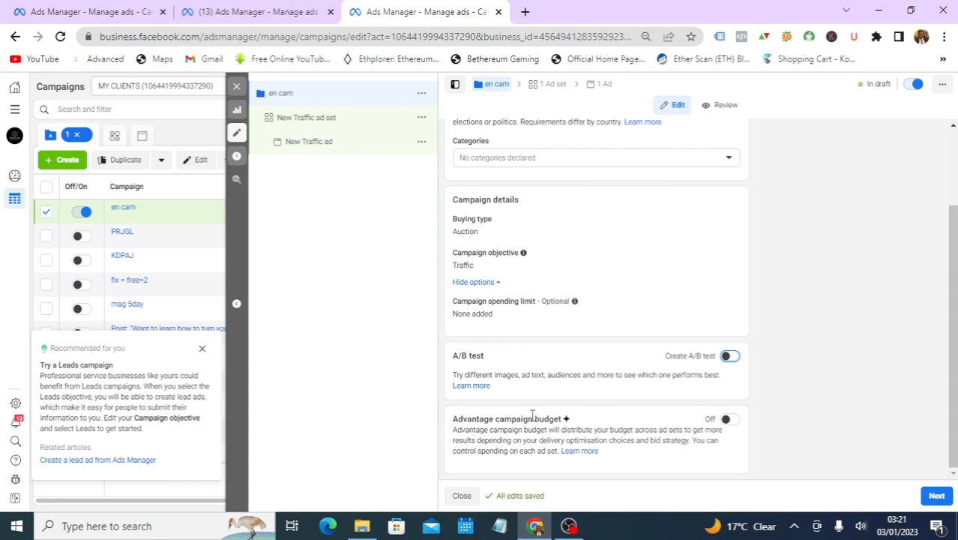
pyautogui.scroll(3, 501, 474)
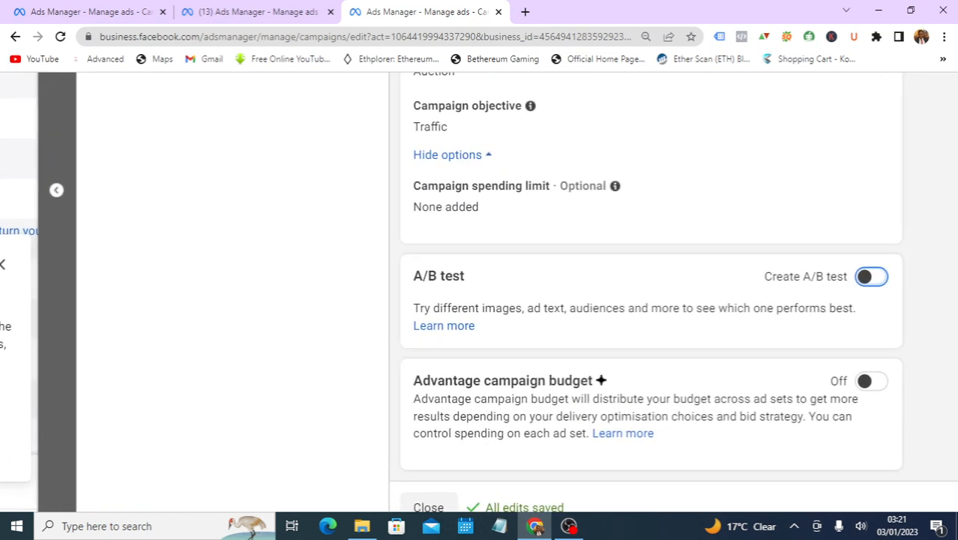
pyautogui.hscroll(2, 500, 299)
pyautogui.hscroll(1, 350, 426)
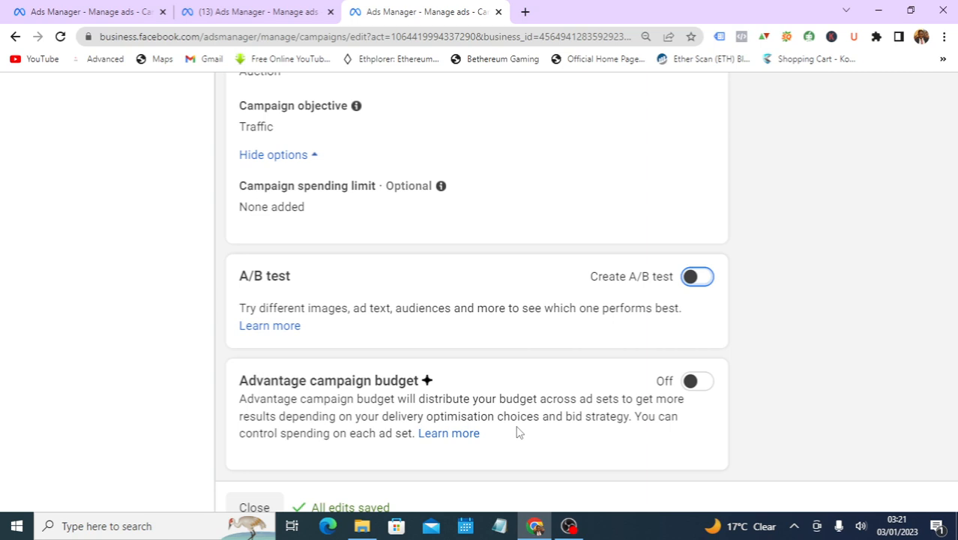
pyautogui.scroll(-1, 517, 433)
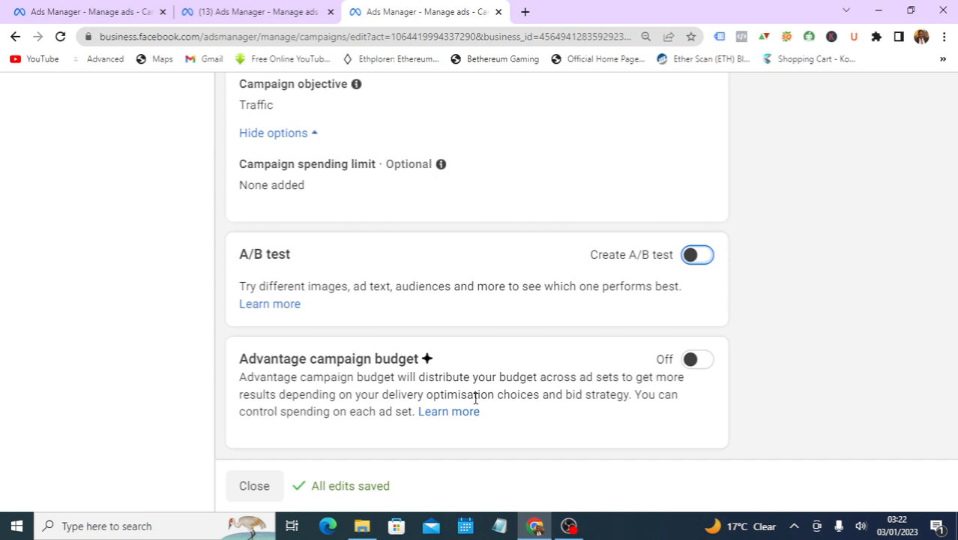
# Turn on the Advantage campaign budget and read the explanation of the campaign budget types.
pyautogui.scroll(-5, 519, 375)
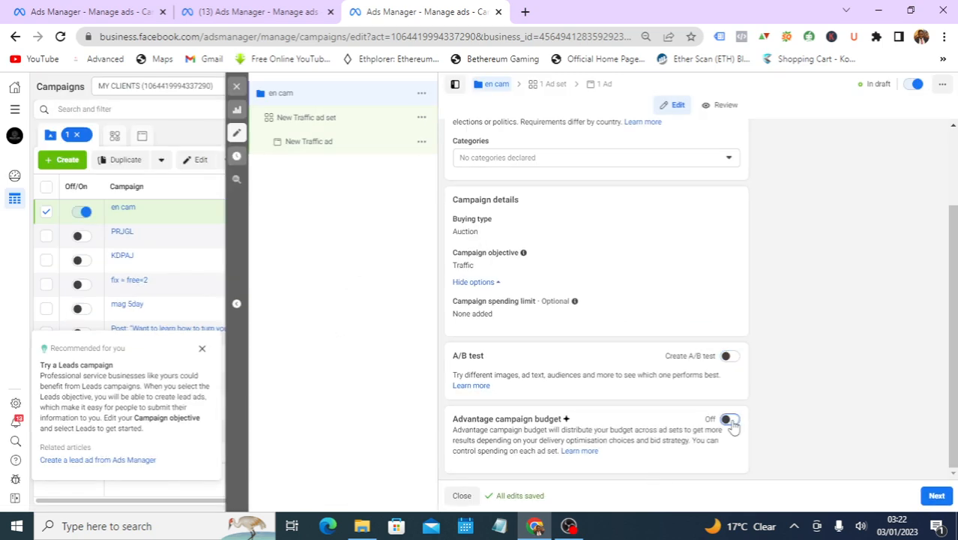
pyautogui.click(729, 420)
pyautogui.scroll(-3, 820, 400)
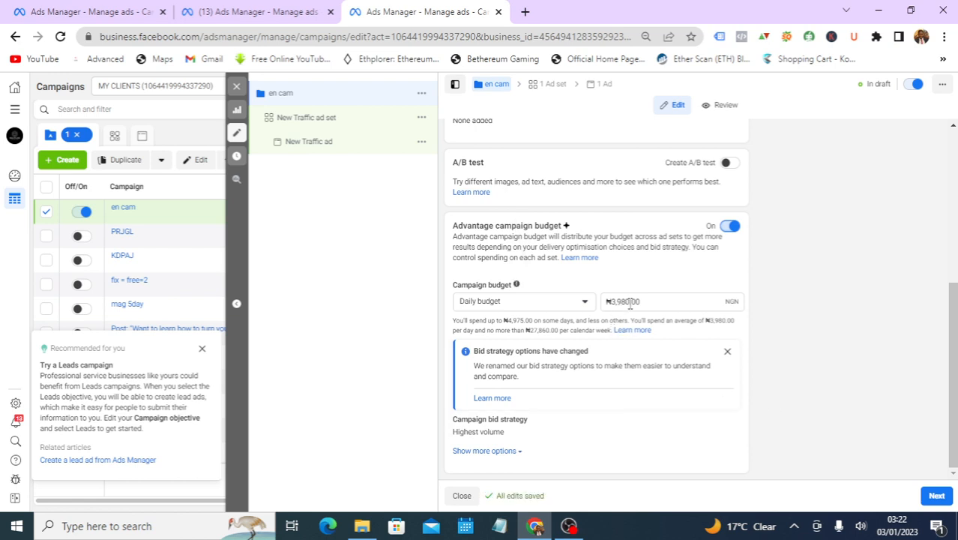
pyautogui.click(630, 302)
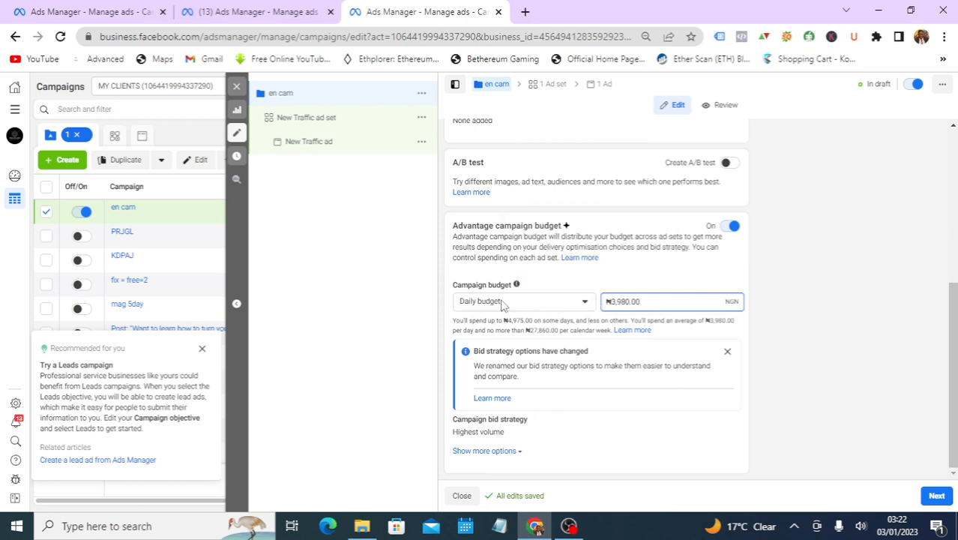
pyautogui.moveTo(514, 290)
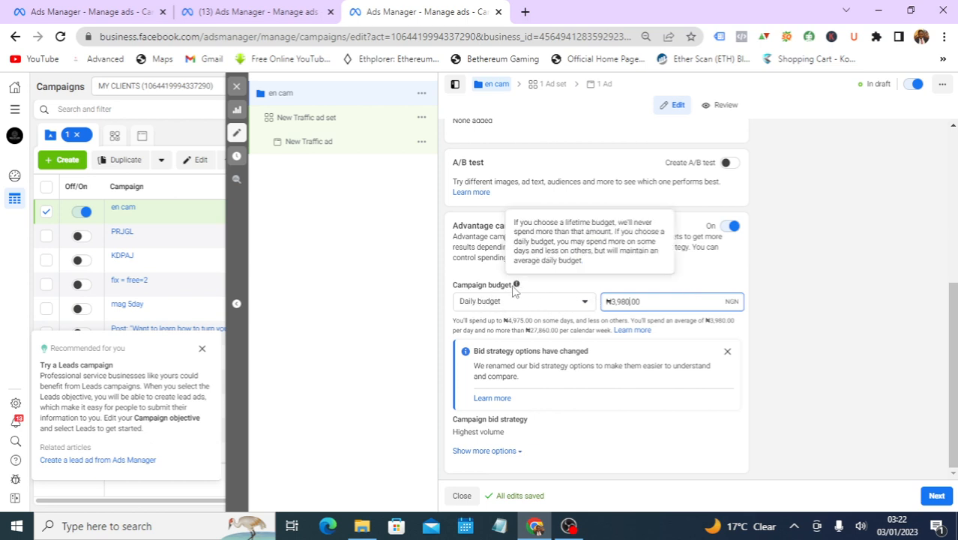
# Switch the campaign budget type to Lifetime budget to view it, and return it to Daily budget.
pyautogui.click(580, 310)
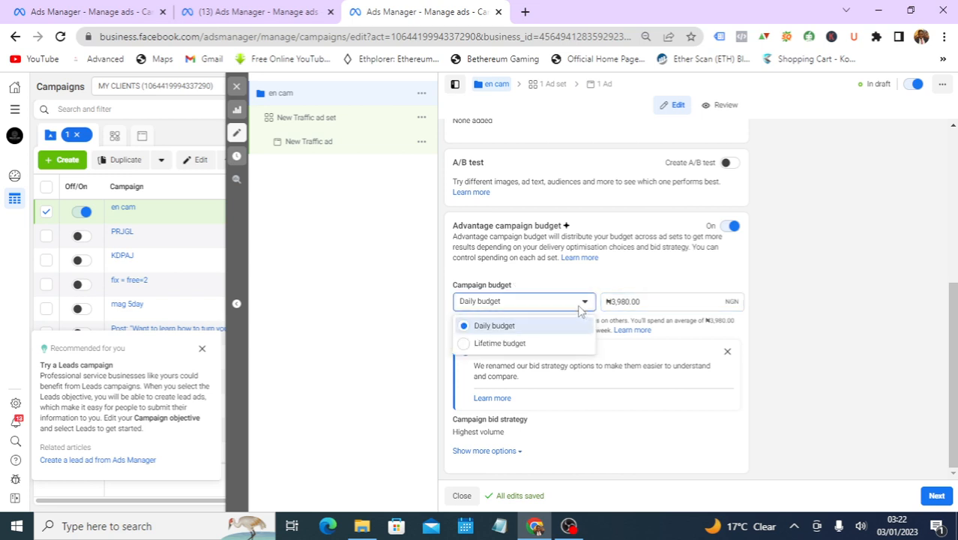
pyautogui.click(483, 345)
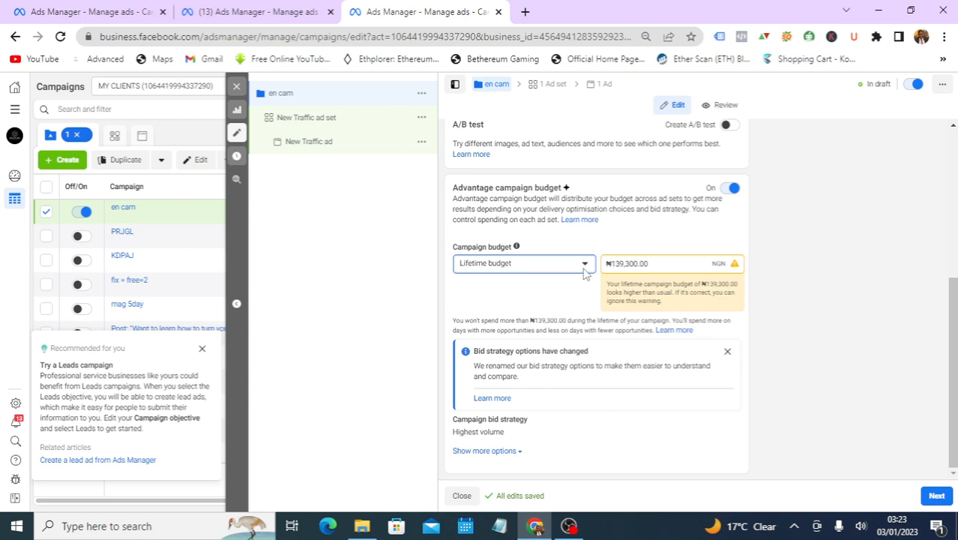
pyautogui.click(584, 269)
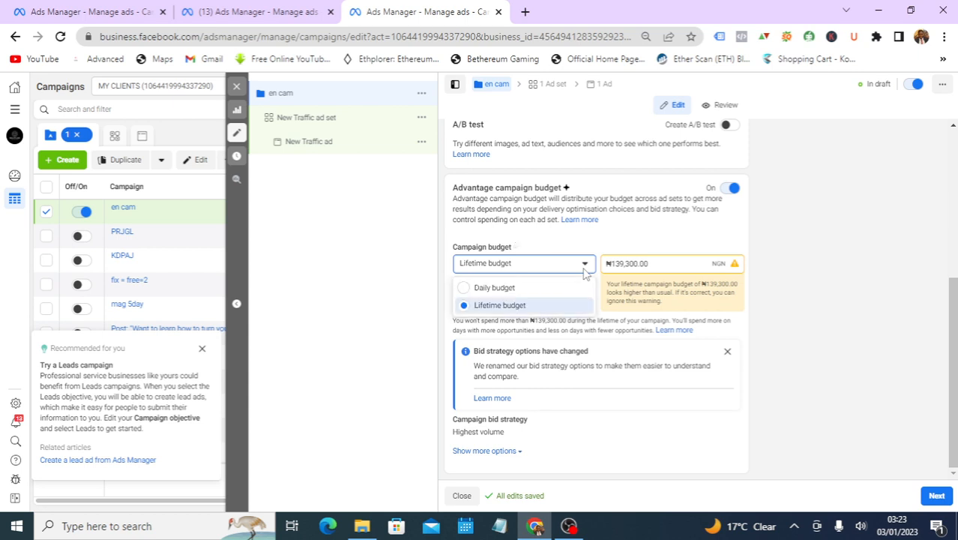
pyautogui.click(510, 291)
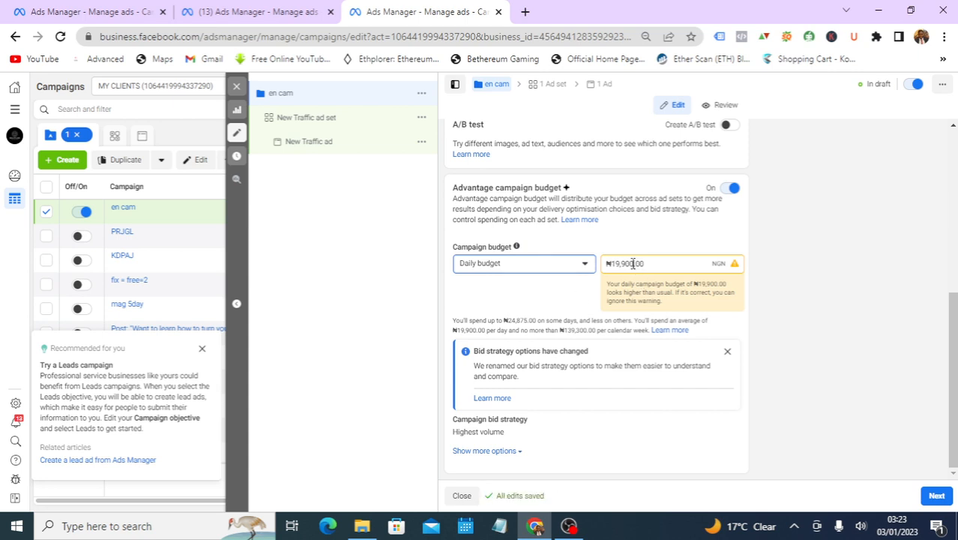
# Set the campaign's daily budget to ₦2,500.
pyautogui.click(632, 264)
pyautogui.press('BackSpace')
pyautogui.press('BackSpace')
pyautogui.press('BackSpace')
pyautogui.press('BackSpace')
pyautogui.press('BackSpace')
pyautogui.press('BackSpace')
pyautogui.write('2500')
pyautogui.click(535, 291)
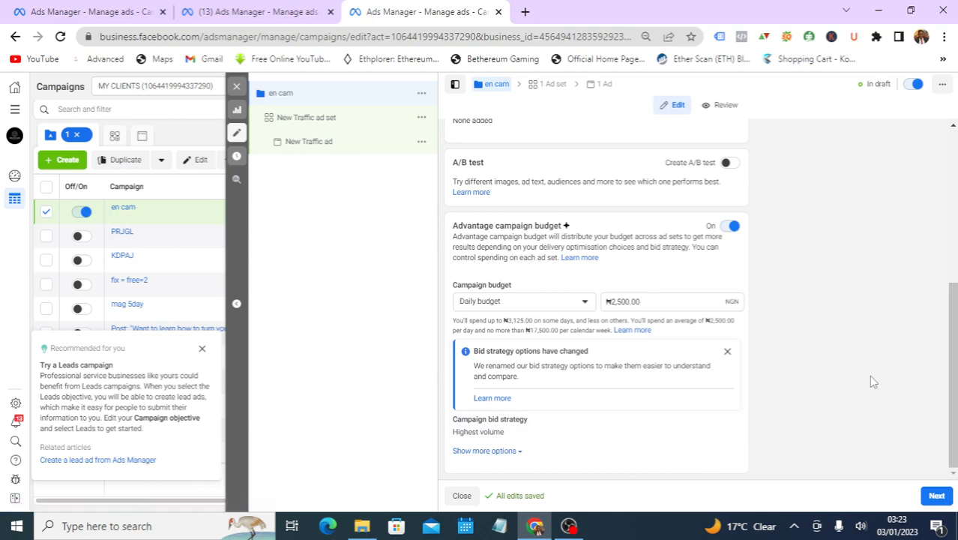
# Read about the campaign bid strategy choices and set the strategy to Cost per result goal.
pyautogui.scroll(2, 499, 312)
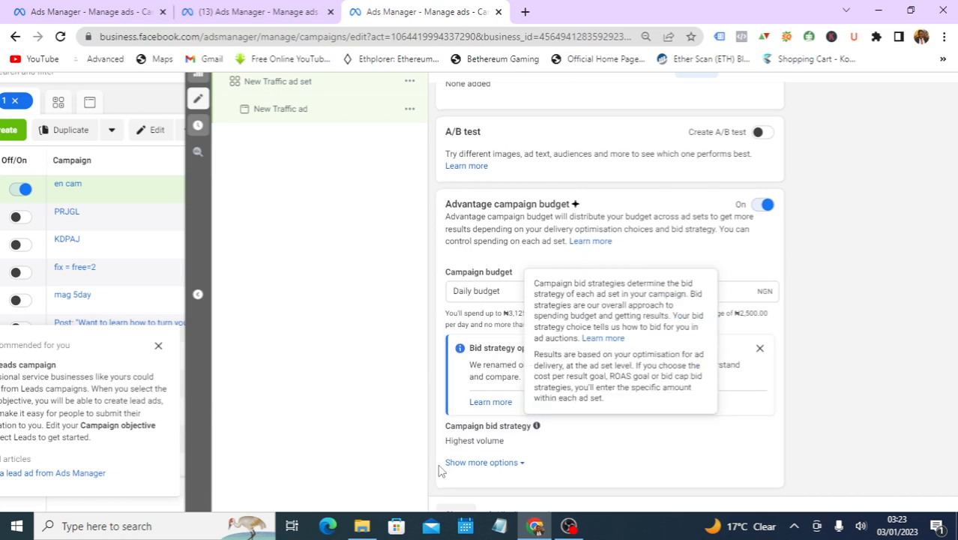
pyautogui.click(759, 429)
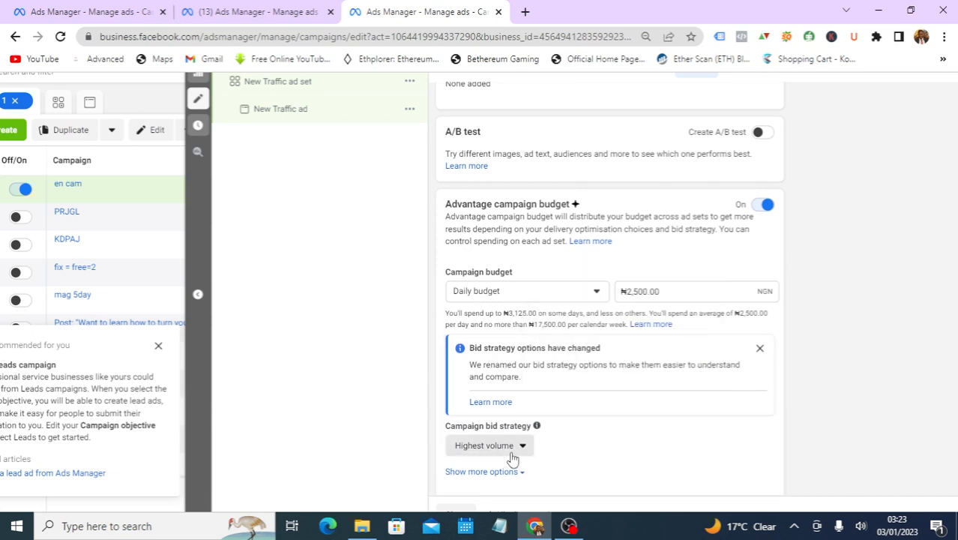
pyautogui.click(512, 448)
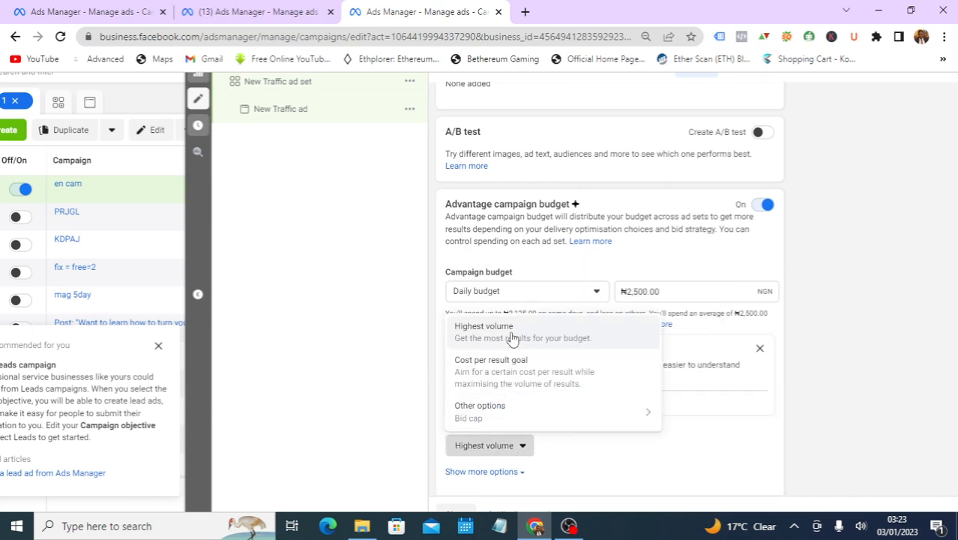
pyautogui.scroll(5, 701, 341)
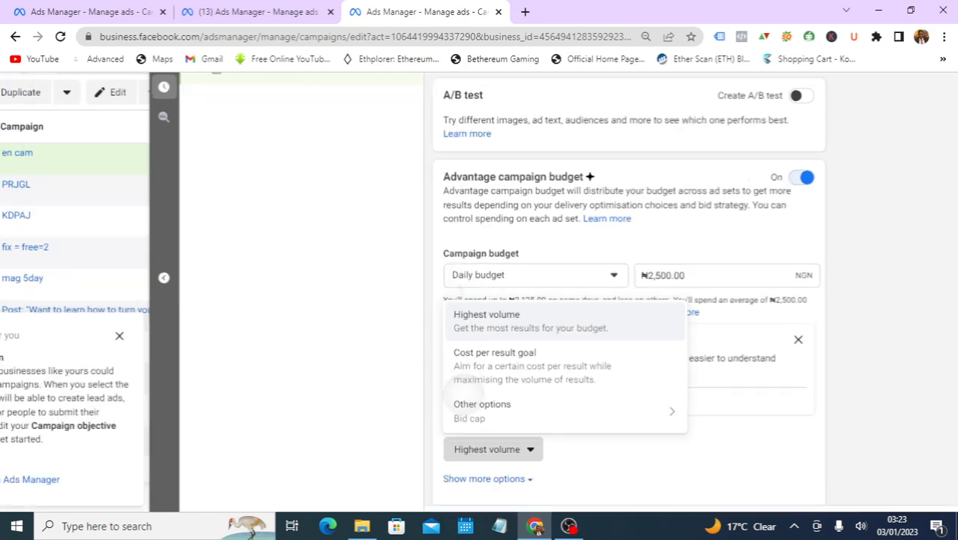
pyautogui.scroll(-1, 503, 301)
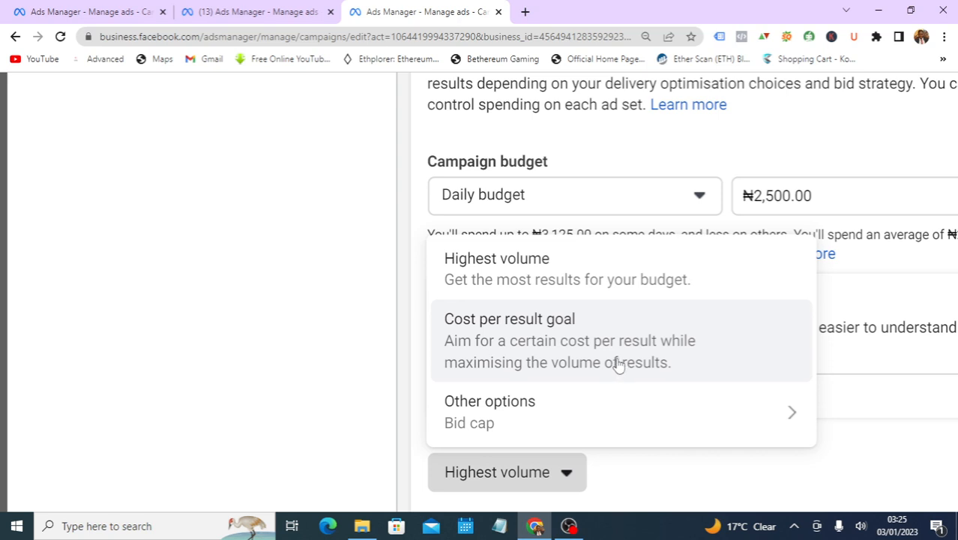
pyautogui.click(583, 349)
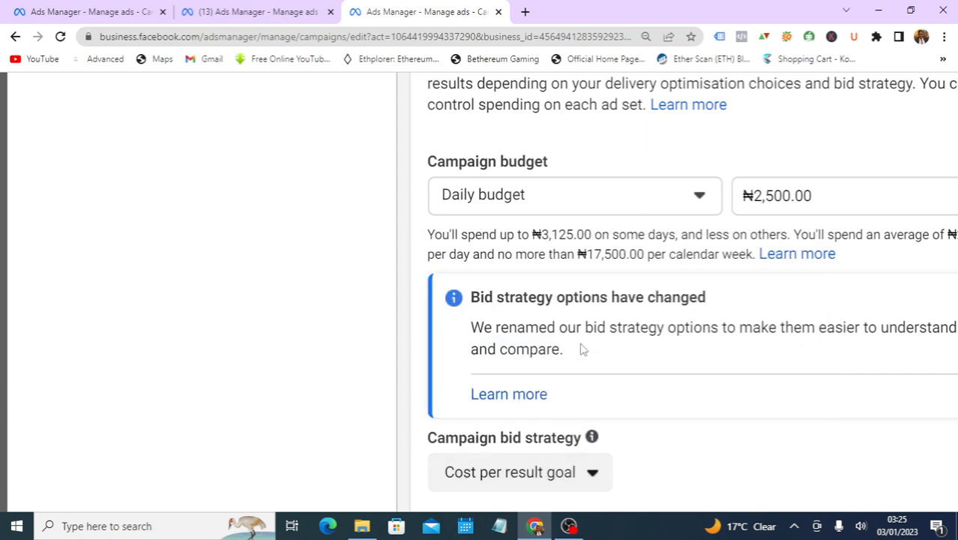
pyautogui.scroll(-1, 740, 420)
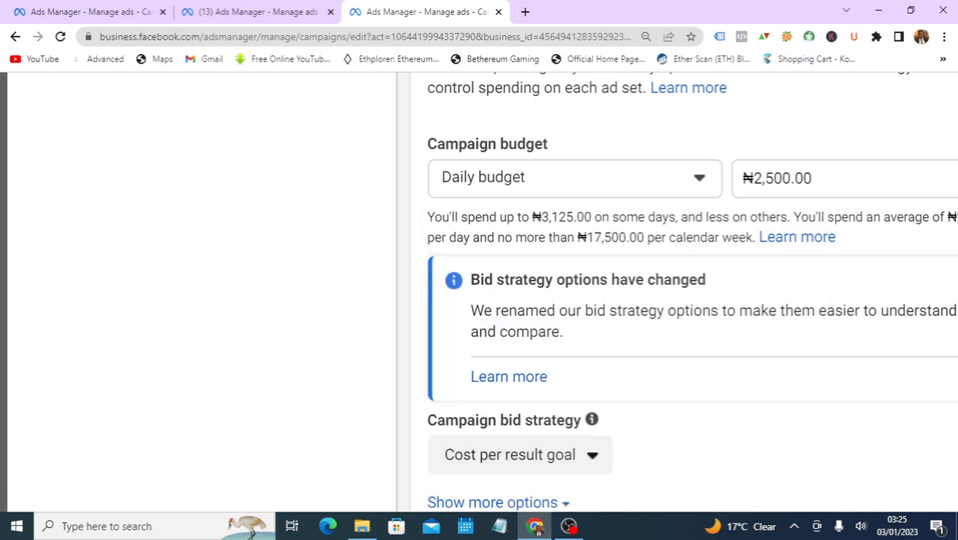
pyautogui.scroll(-3, 496, 367)
pyautogui.scroll(-2, 516, 371)
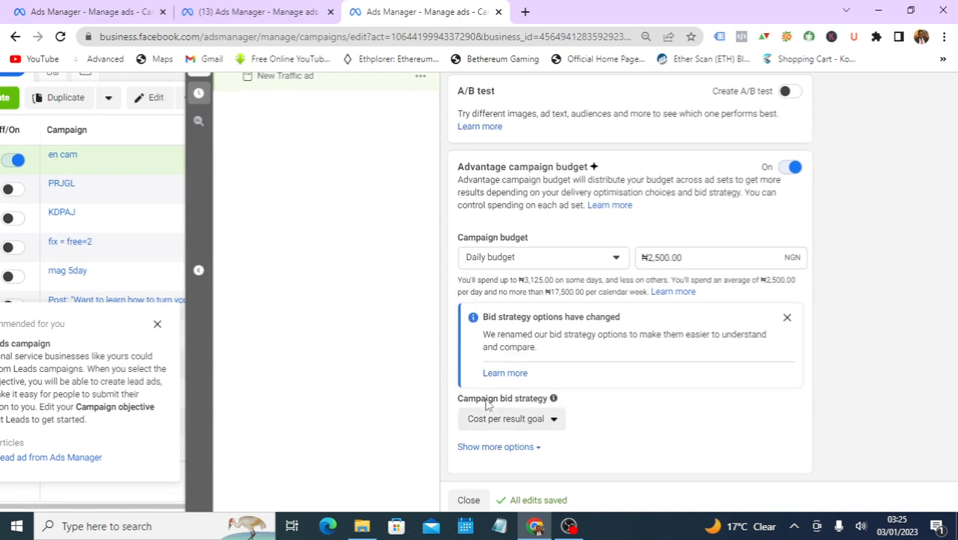
# Expand the additional budget options to show ad scheduling, and dismiss the notice about changed bid strategy options.
pyautogui.click(540, 422)
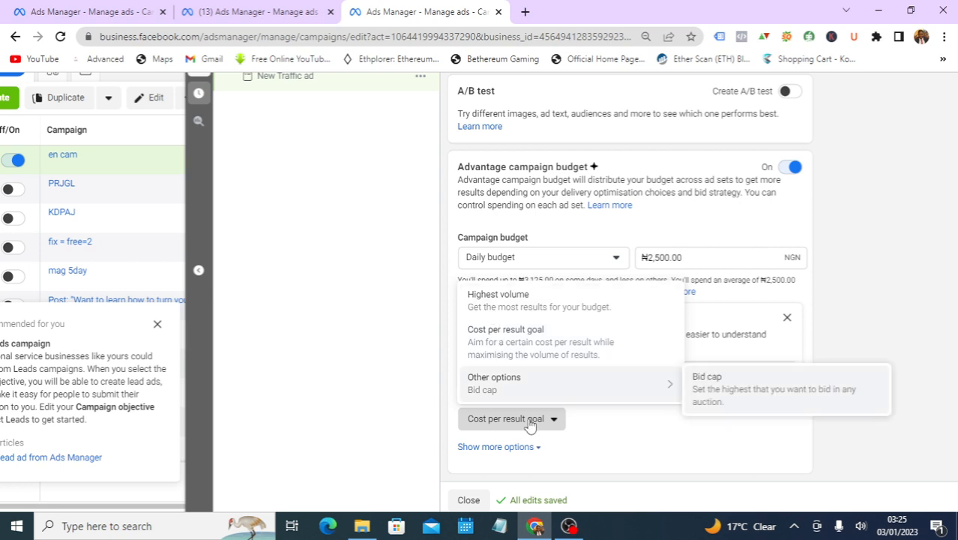
pyautogui.click(526, 450)
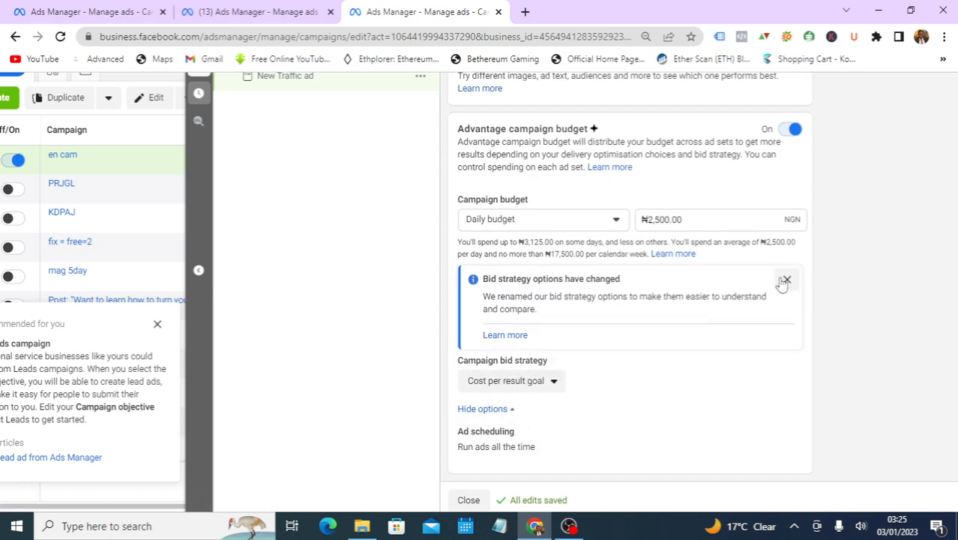
pyautogui.click(785, 280)
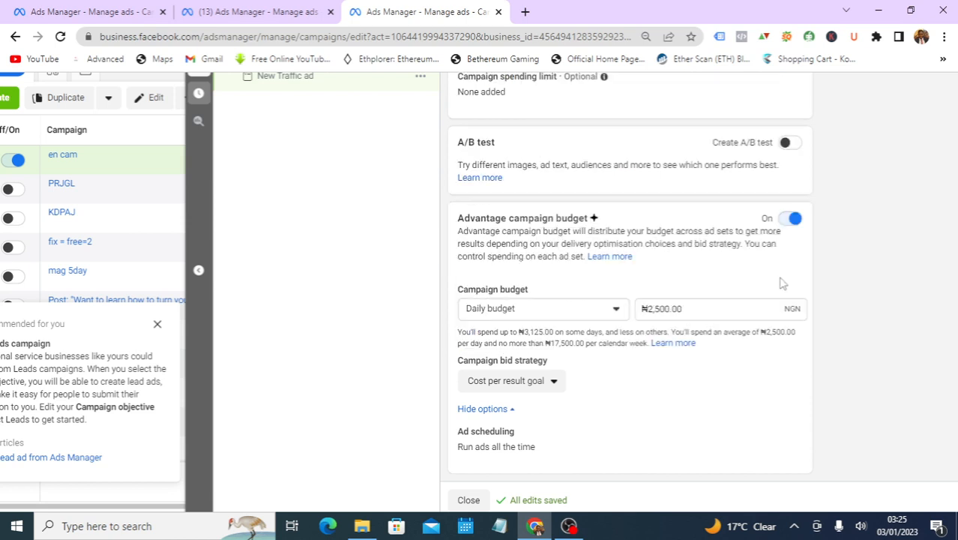
# Try to switch the campaign bid strategy to Bid cap, and dismiss the confirmation dialog without applying the change.
pyautogui.click(535, 382)
pyautogui.moveTo(665, 356)
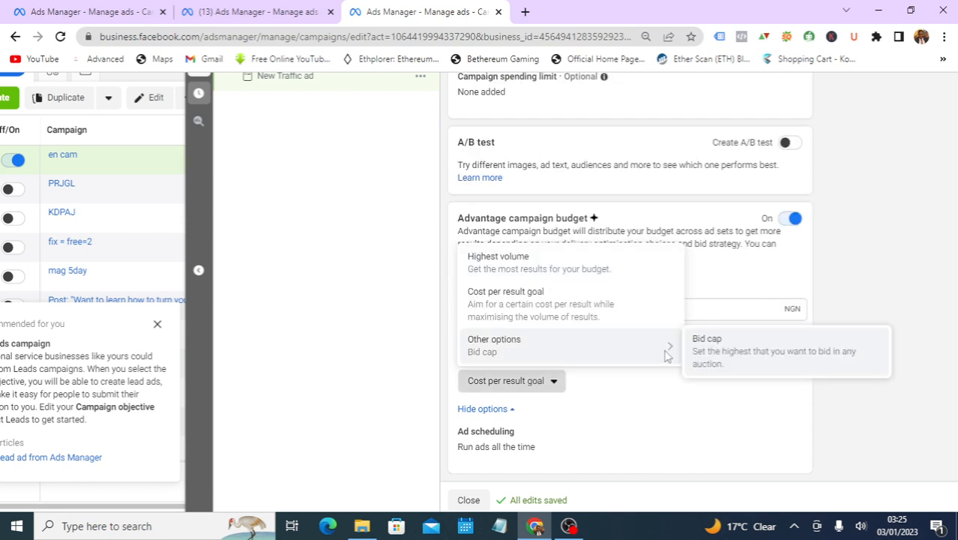
pyautogui.click(705, 346)
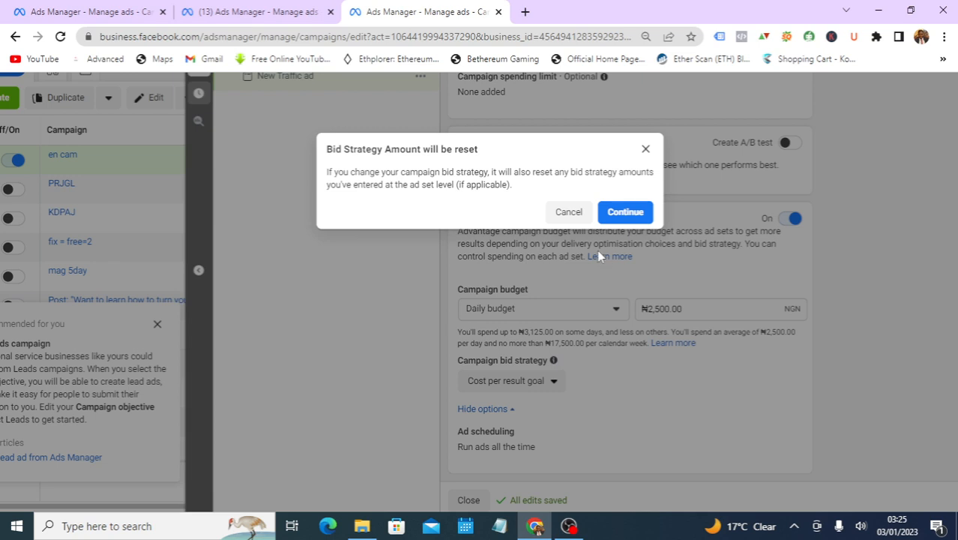
pyautogui.click(645, 149)
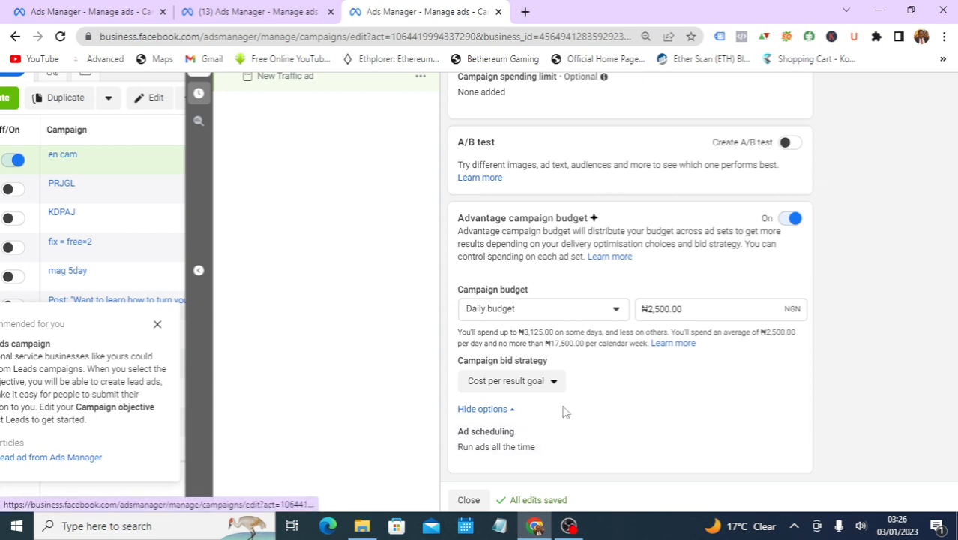
# Set the campaign bid strategy to Highest volume and confirm resetting the bid strategy amounts.
pyautogui.scroll(-1, 564, 411)
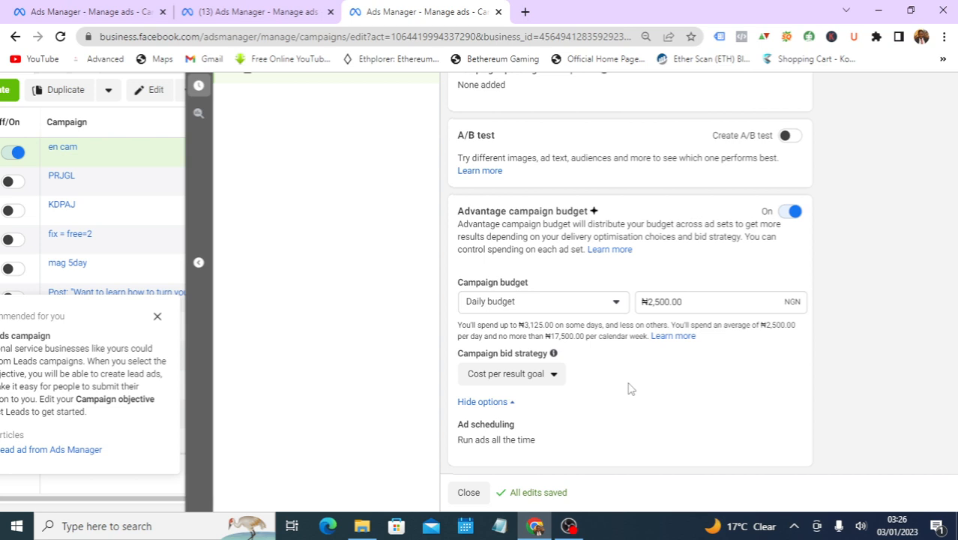
pyautogui.click(499, 410)
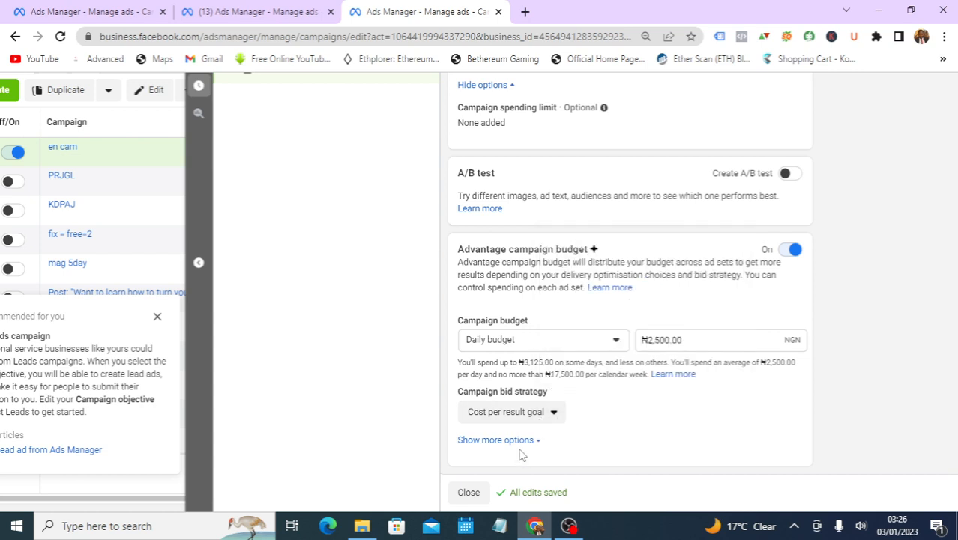
pyautogui.click(524, 442)
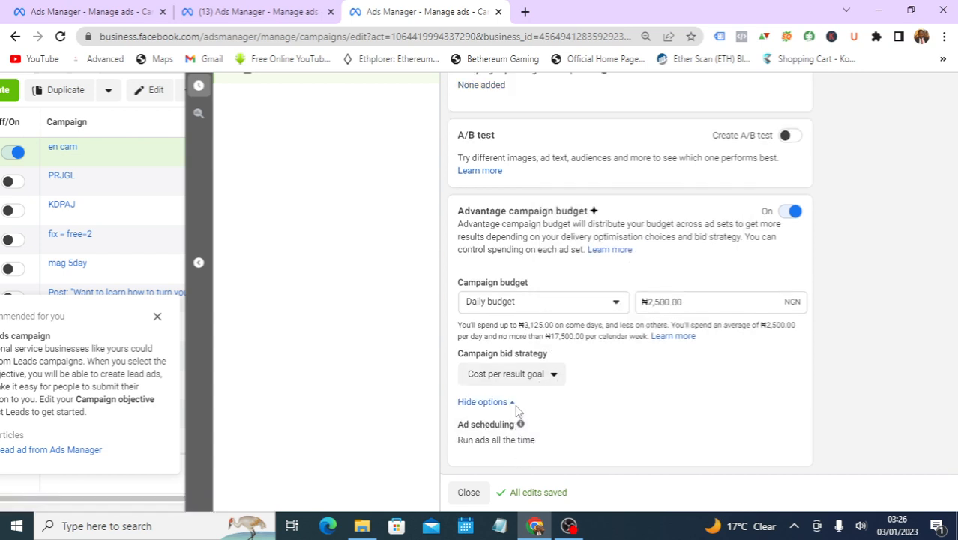
pyautogui.click(554, 374)
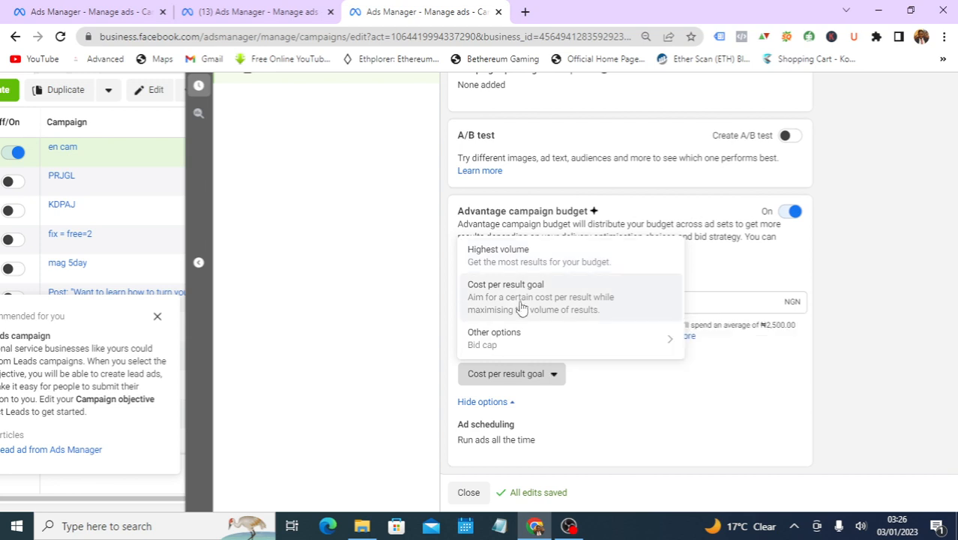
pyautogui.click(508, 259)
pyautogui.click(624, 206)
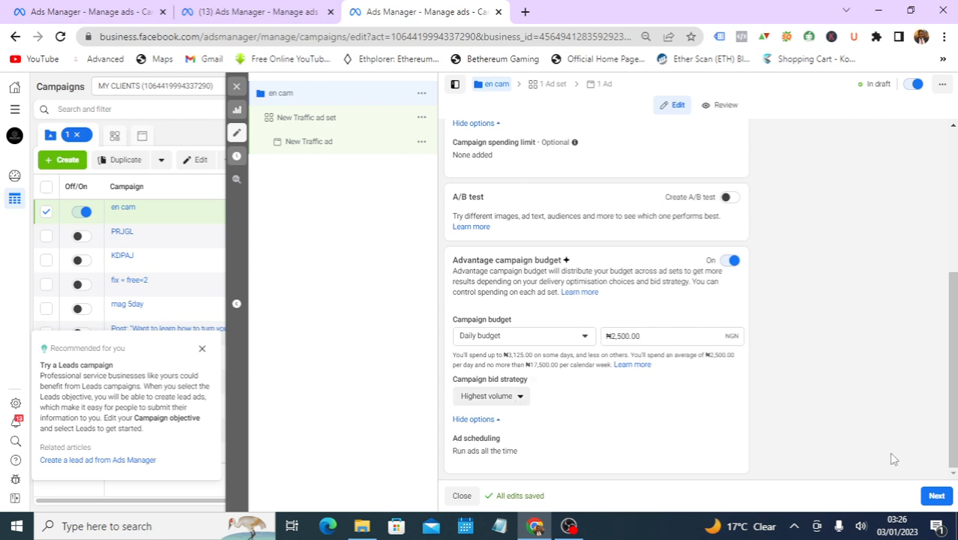
# Continue to the campaign's ad set and rename it as "en cam -".
pyautogui.click(936, 497)
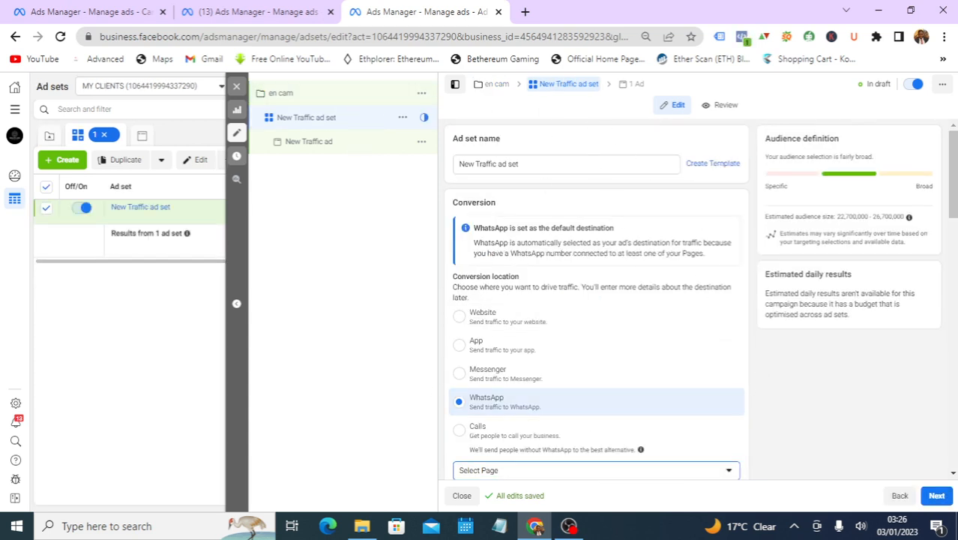
pyautogui.moveTo(561, 170); pyautogui.dragTo(433, 172)
pyautogui.click(546, 154)
pyautogui.moveTo(548, 162); pyautogui.dragTo(441, 170)
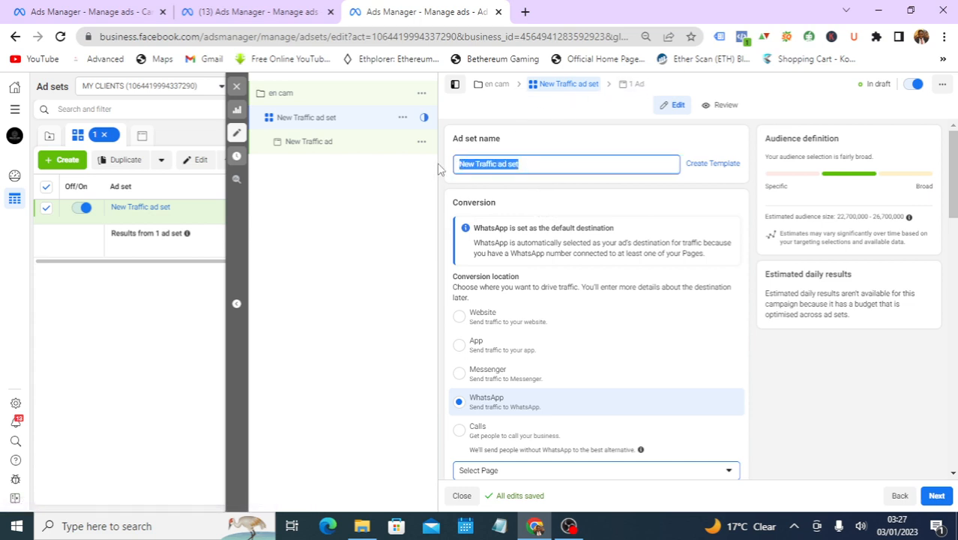
pyautogui.write('e')
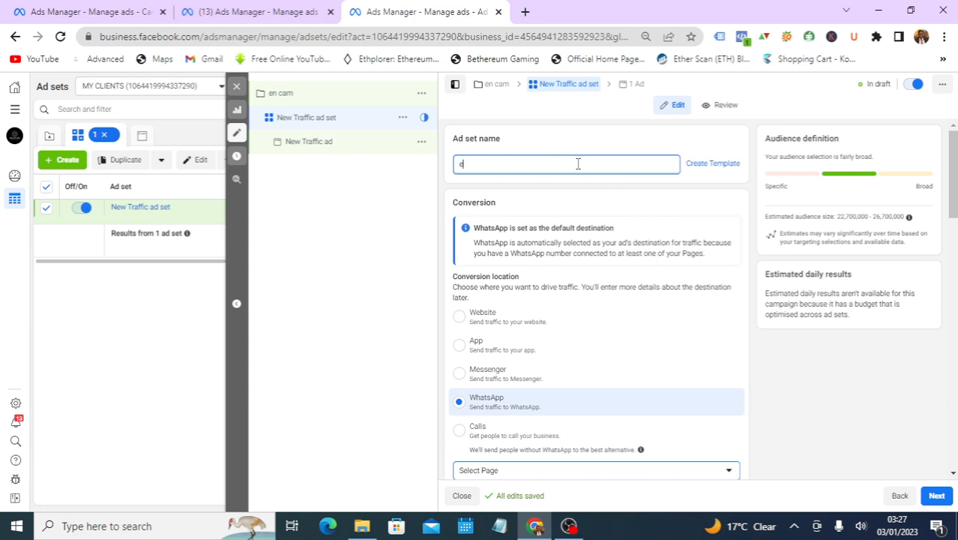
pyautogui.write('n cam')
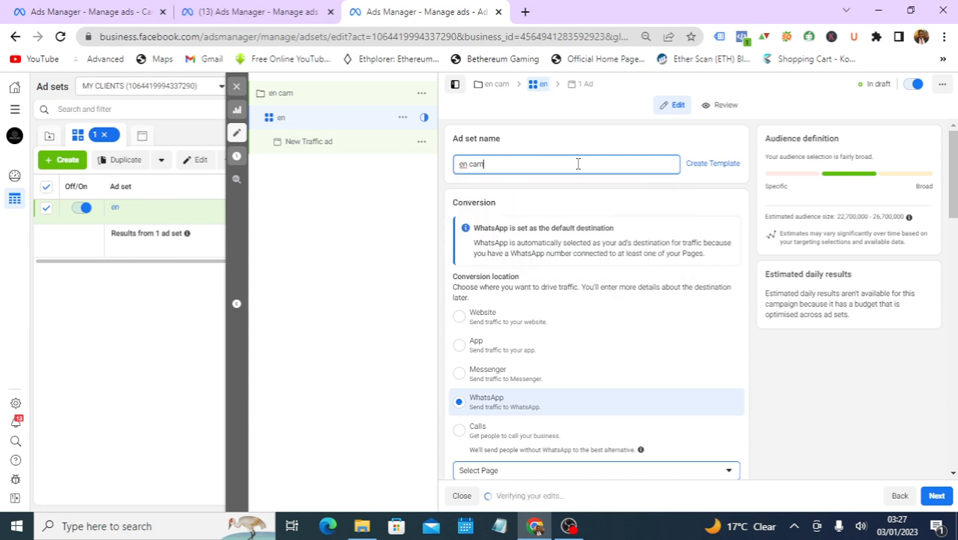
pyautogui.write(' -')
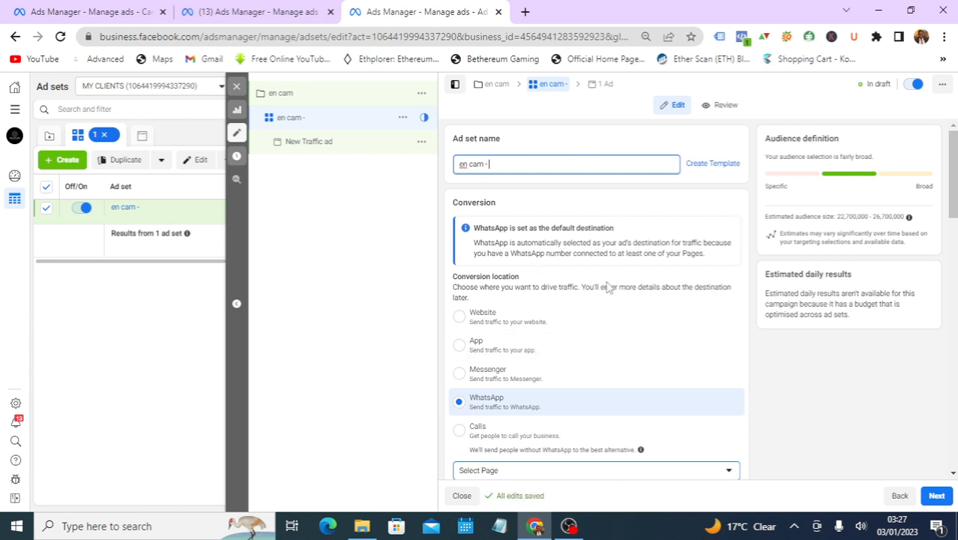
pyautogui.click(745, 352)
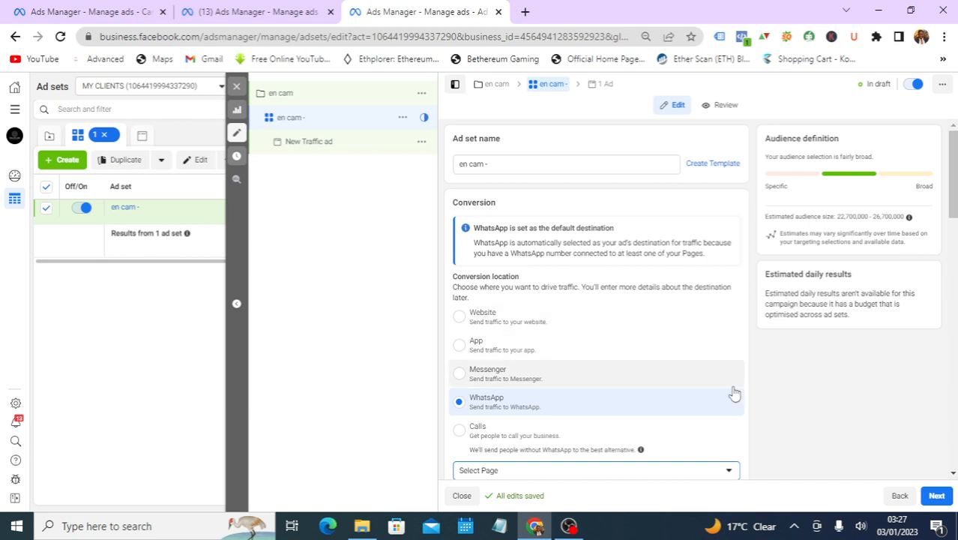
pyautogui.scroll(-2, 596, 337)
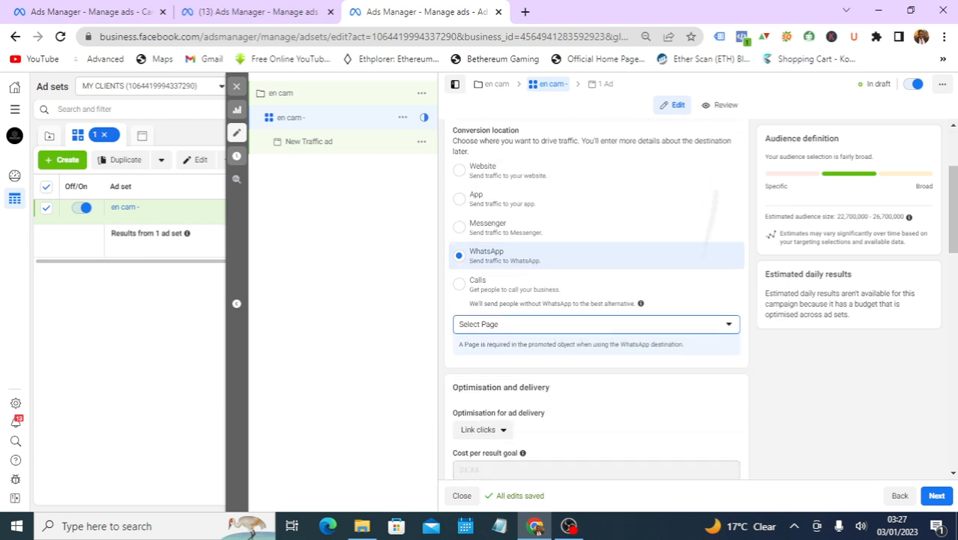
# Choose Demo page for advert from the Emaku and Clients group as the Page for the WhatsApp conversion location.
pyautogui.scroll(1, 596, 337)
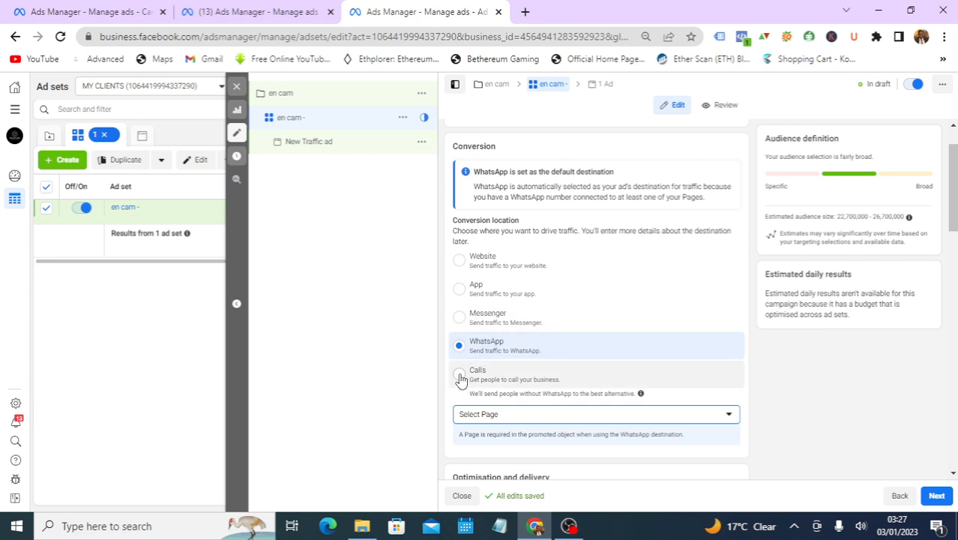
pyautogui.scroll(-1, 460, 379)
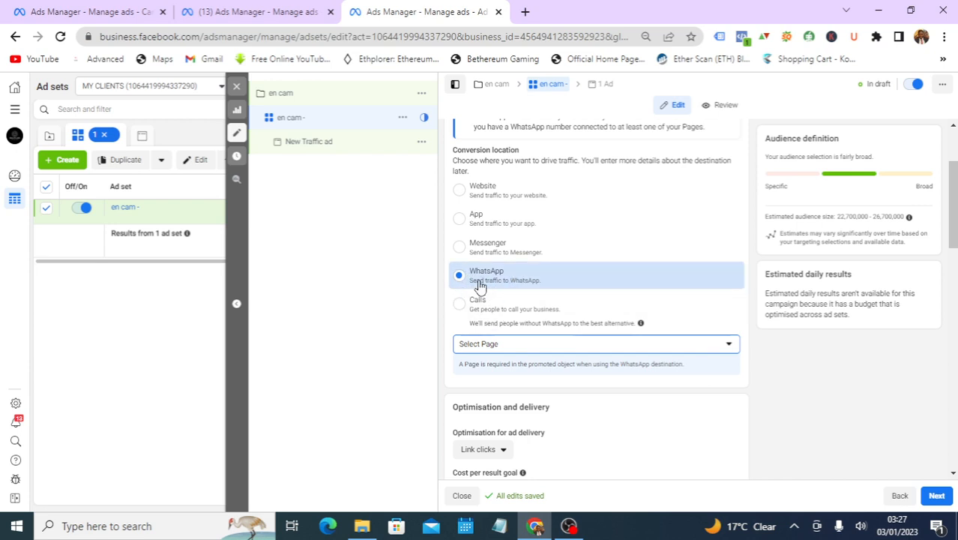
pyautogui.click(701, 345)
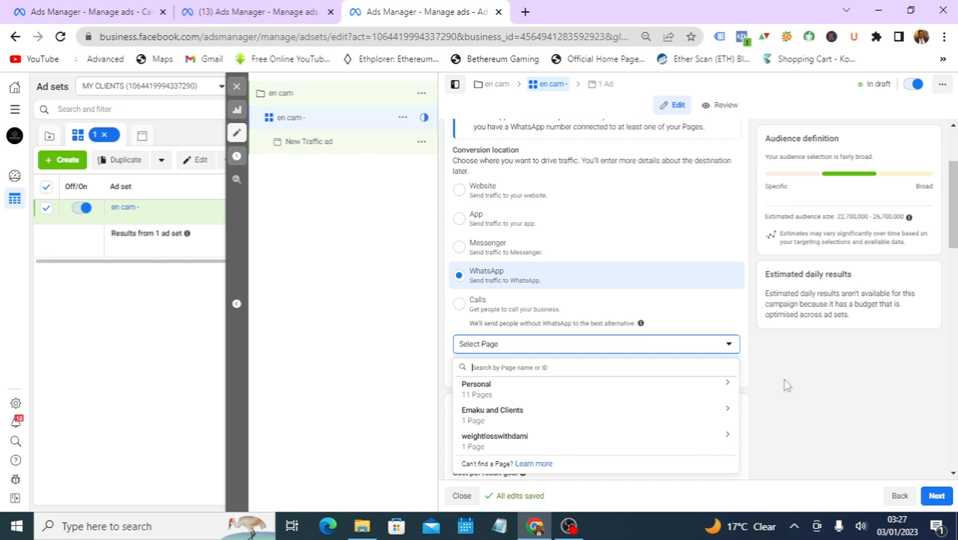
pyautogui.scroll(-3, 785, 384)
pyautogui.scroll(1, 596, 225)
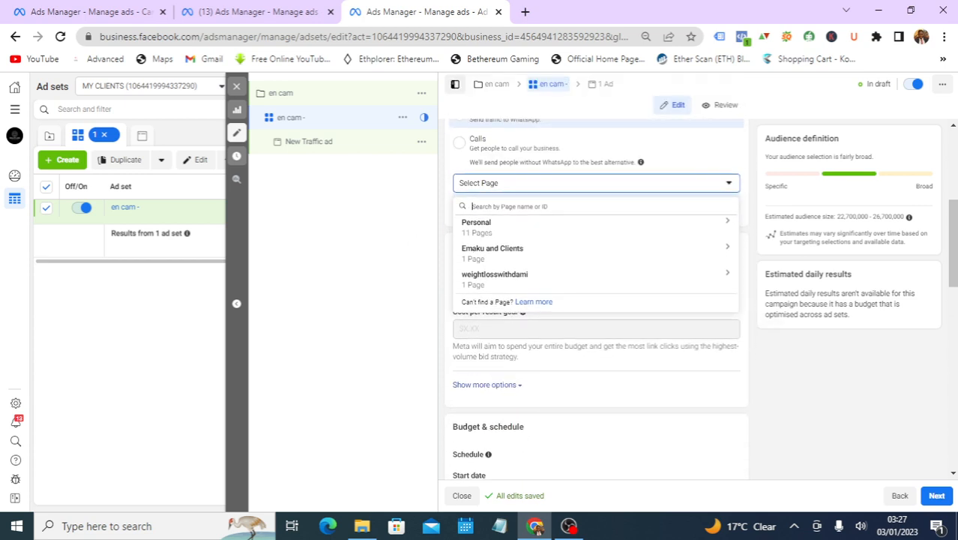
pyautogui.click(513, 255)
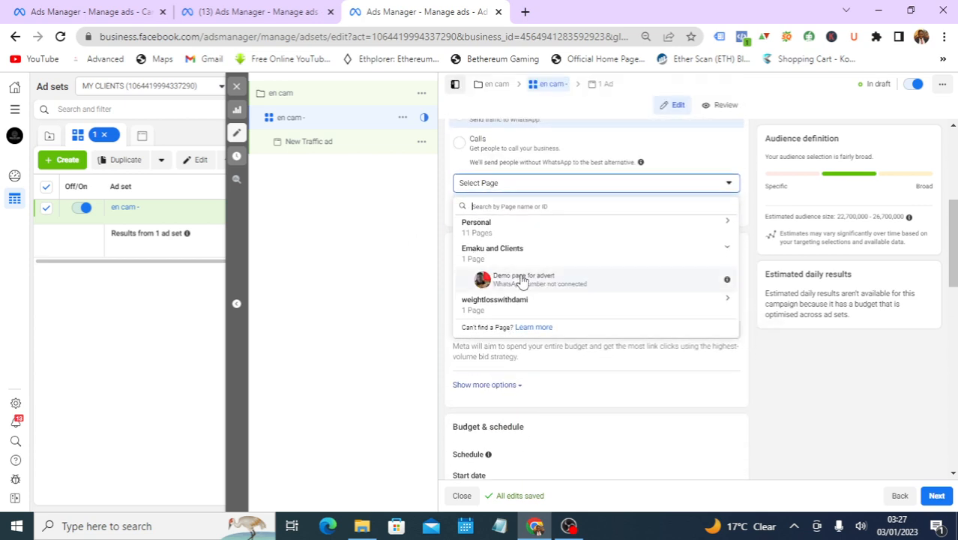
pyautogui.click(521, 281)
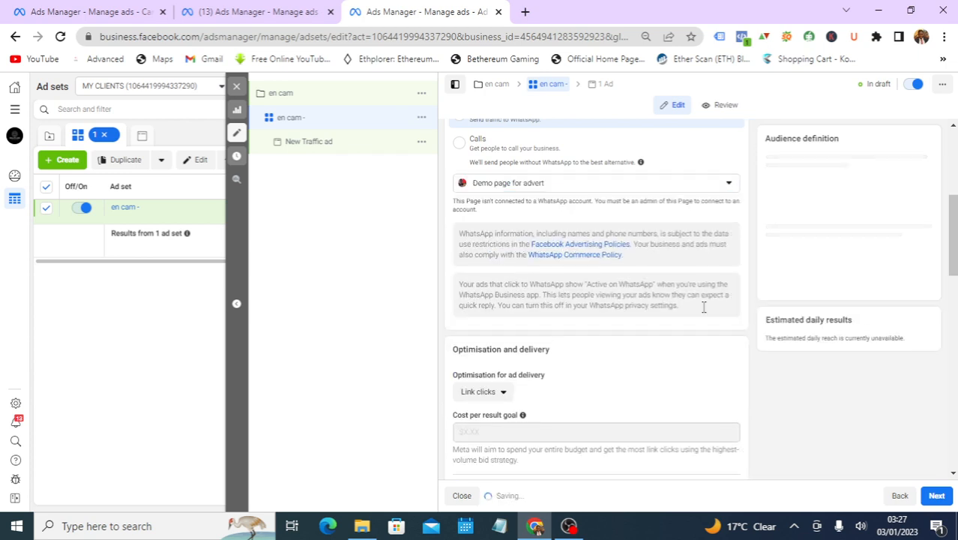
# Review the available choices for optimising ad delivery, including Link clicks, Daily unique reach and Impressions.
pyautogui.scroll(-1, 615, 356)
pyautogui.scroll(-1, 609, 360)
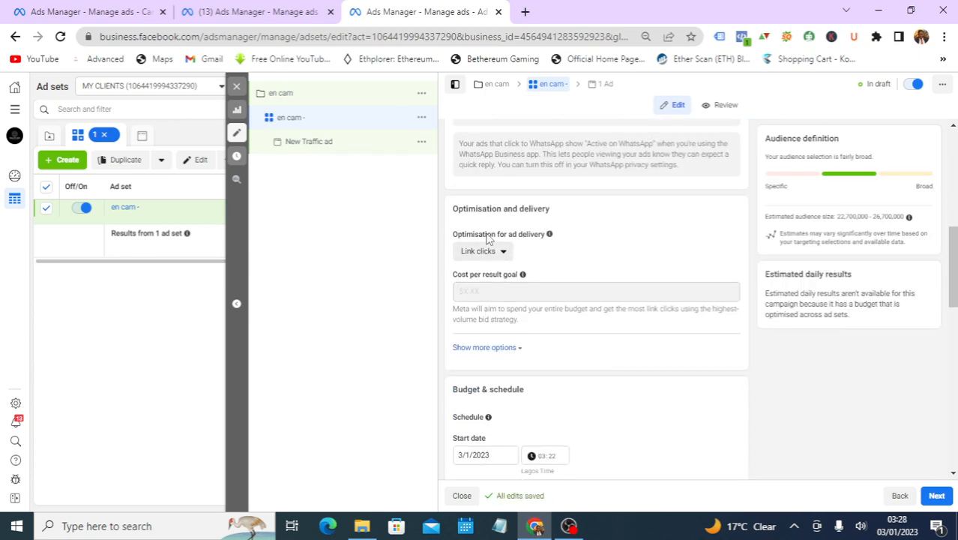
pyautogui.click(505, 251)
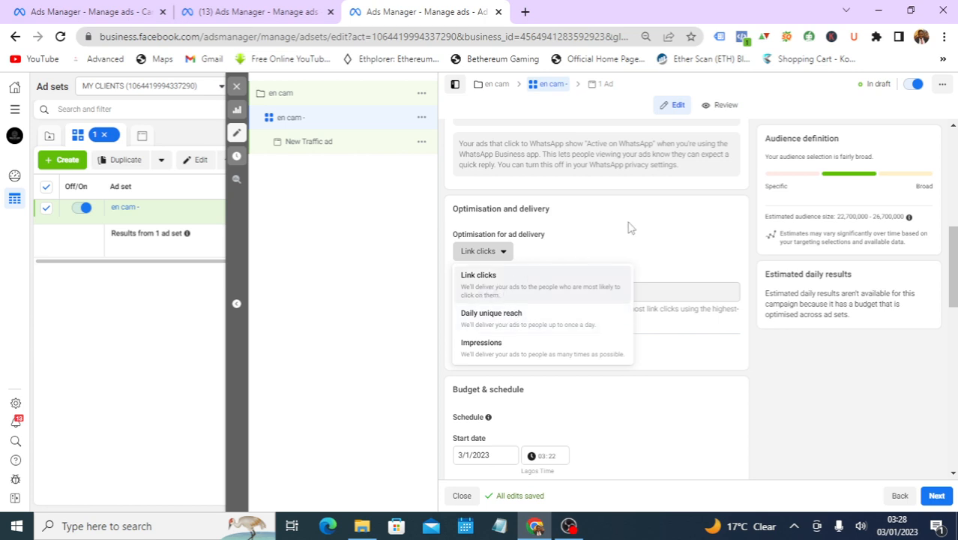
pyautogui.scroll(1, 630, 229)
pyautogui.scroll(-1, 618, 258)
pyautogui.scroll(5, 564, 303)
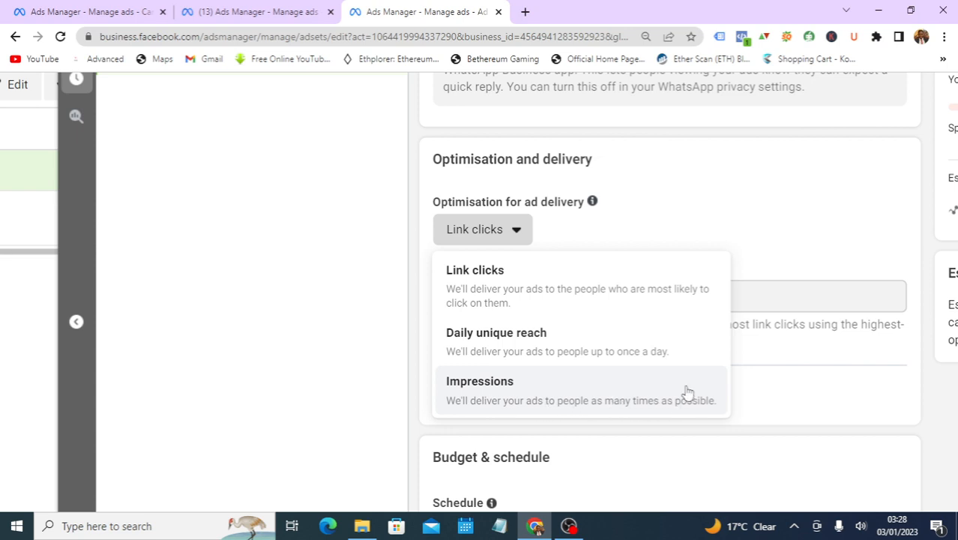
pyautogui.scroll(-3, 514, 345)
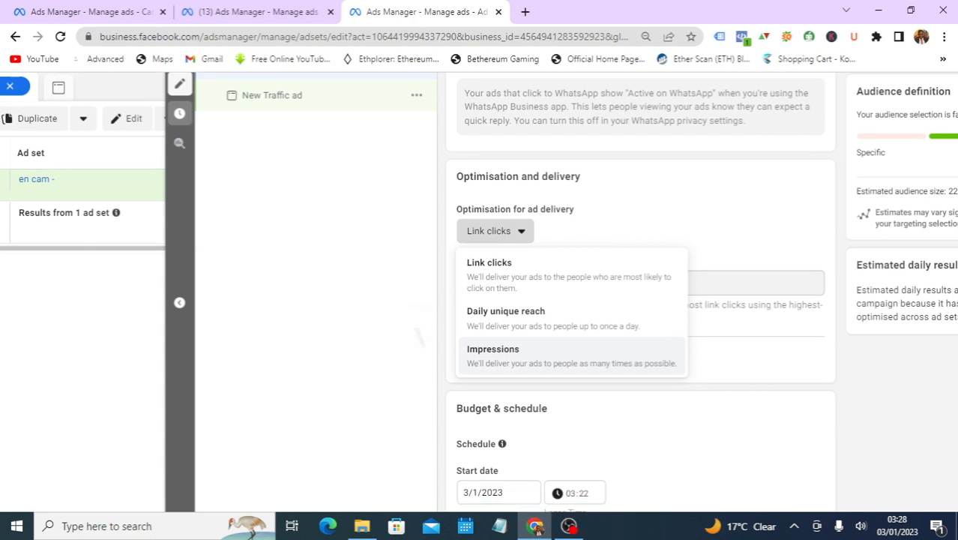
pyautogui.scroll(-1, 507, 338)
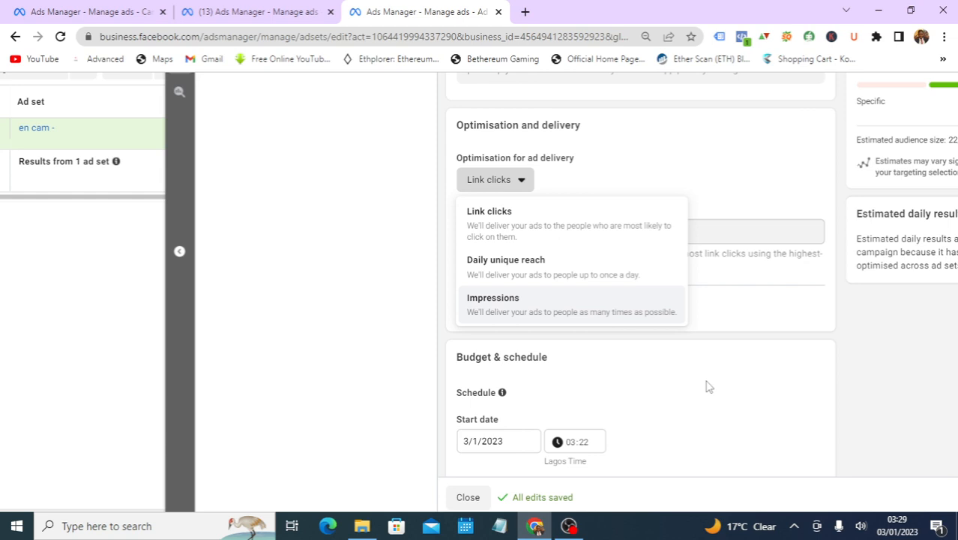
# Set the ad set's schedule start time to 04:22.
pyautogui.scroll(-3, 709, 387)
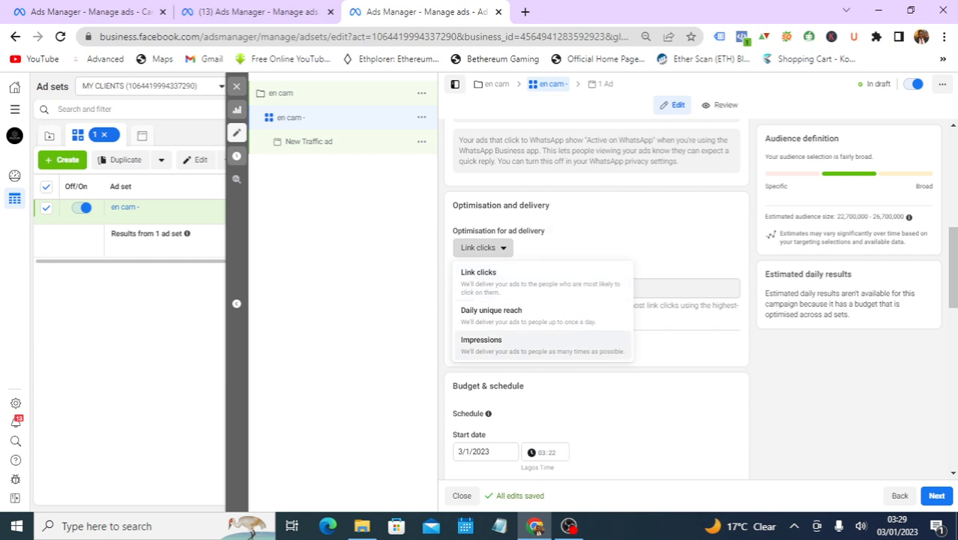
pyautogui.scroll(-2, 693, 410)
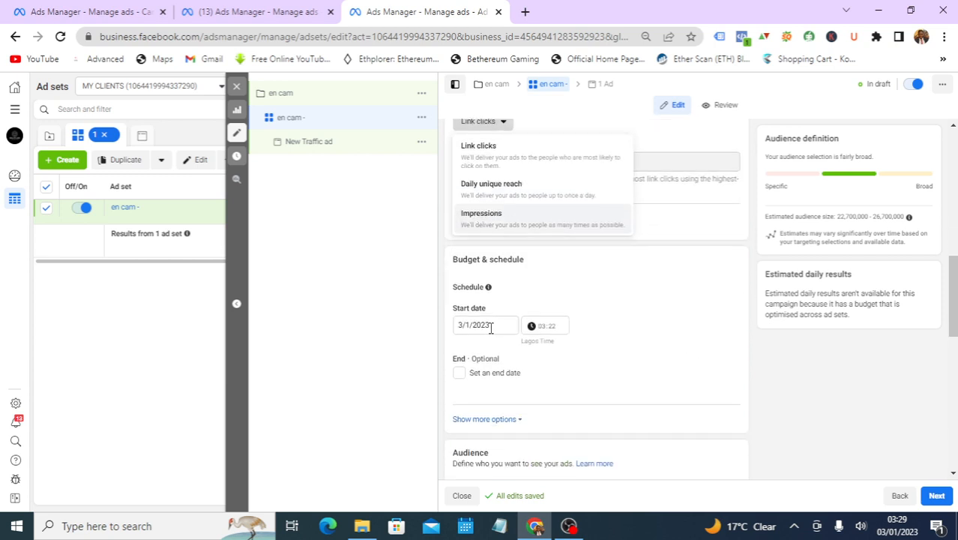
pyautogui.click(544, 328)
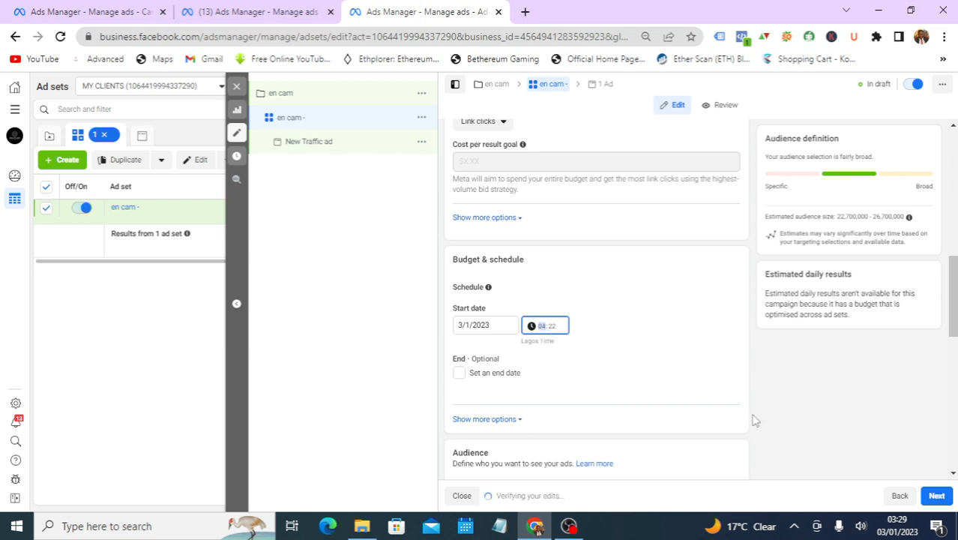
# Look through the saved audiences and the existing custom and lookalike audiences without choosing one.
pyautogui.scroll(-1, 754, 427)
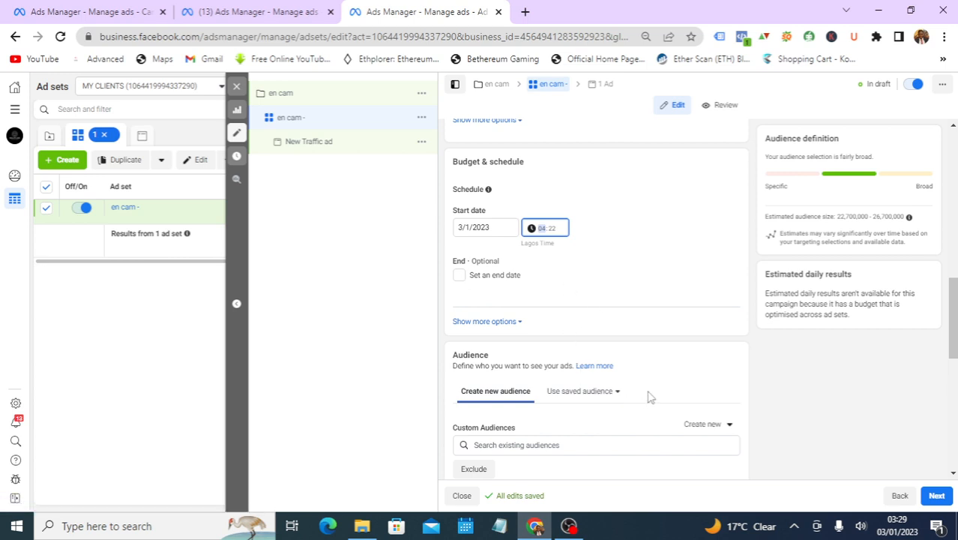
pyautogui.scroll(-3, 651, 397)
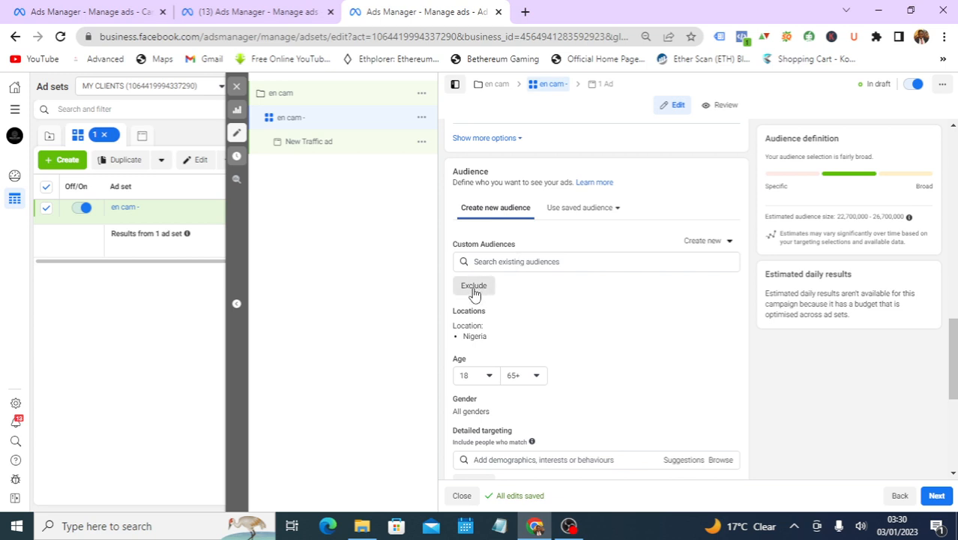
pyautogui.click(512, 262)
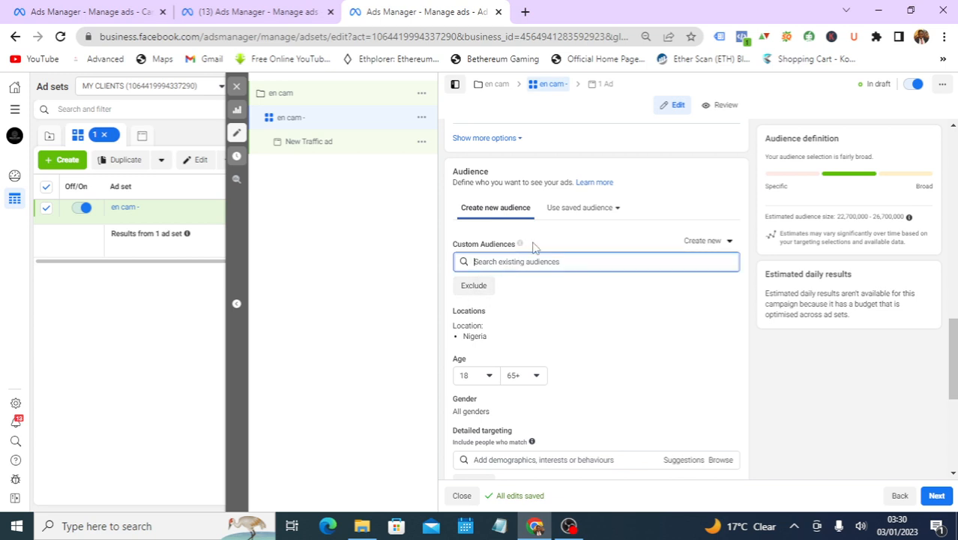
pyautogui.click(600, 215)
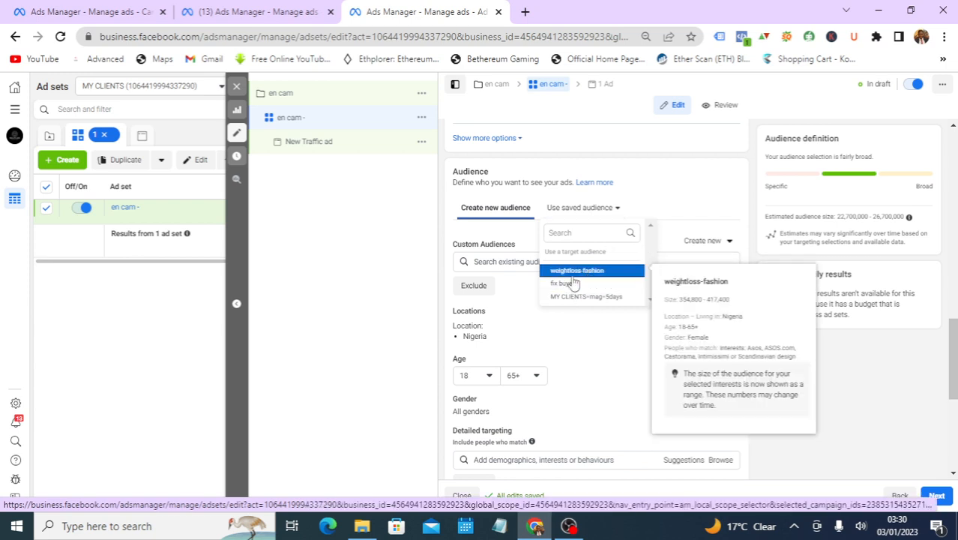
pyautogui.click(498, 225)
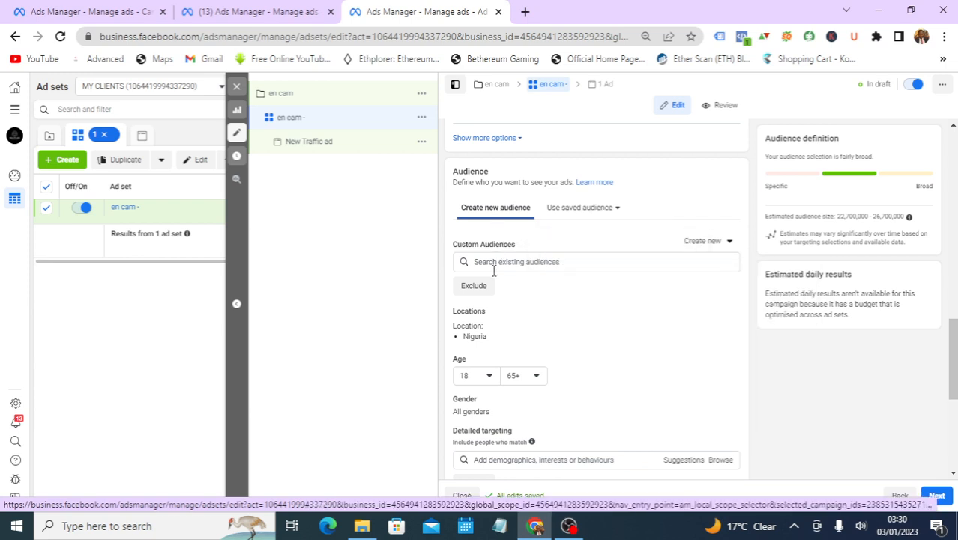
pyautogui.click(501, 258)
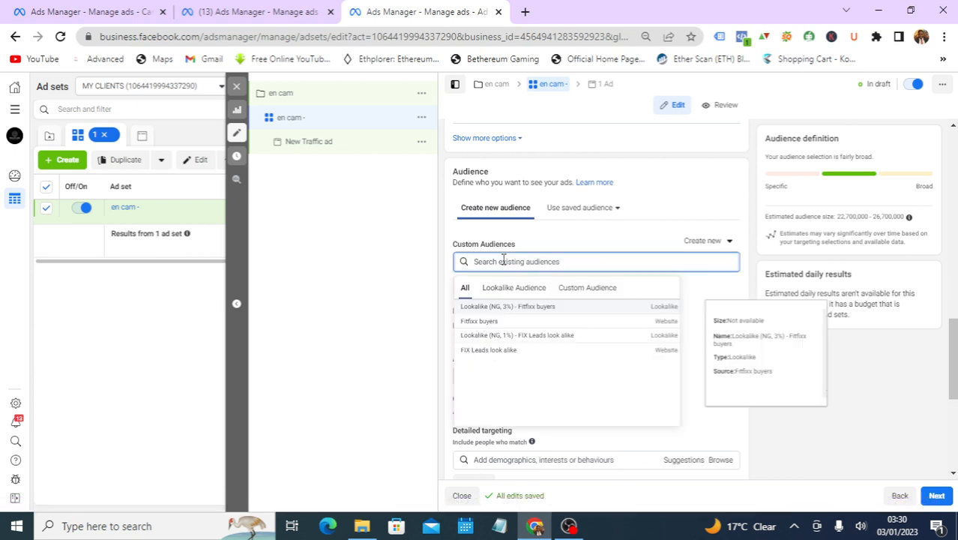
pyautogui.click(834, 370)
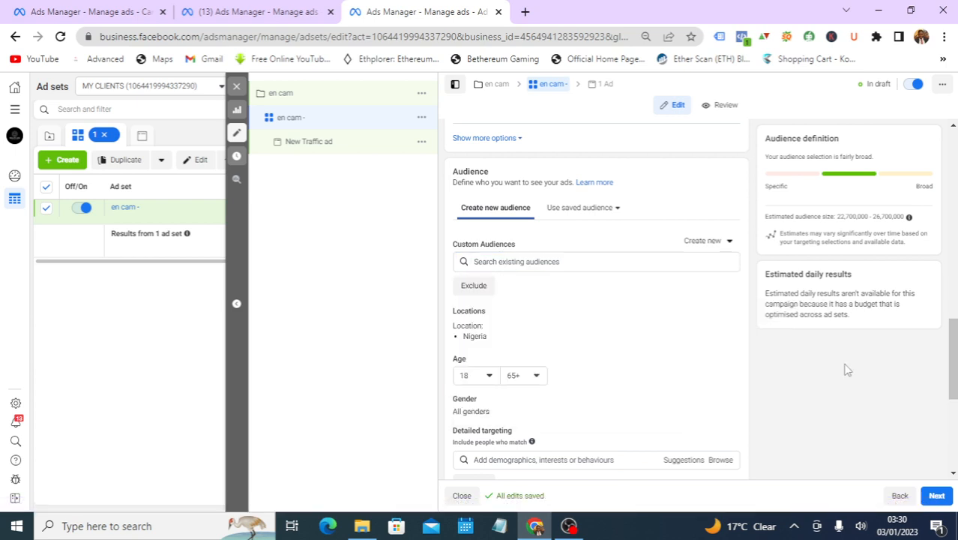
# Edit the audience locations and set the Nigeria targeting to People living in this location.
pyautogui.scroll(-1, 571, 329)
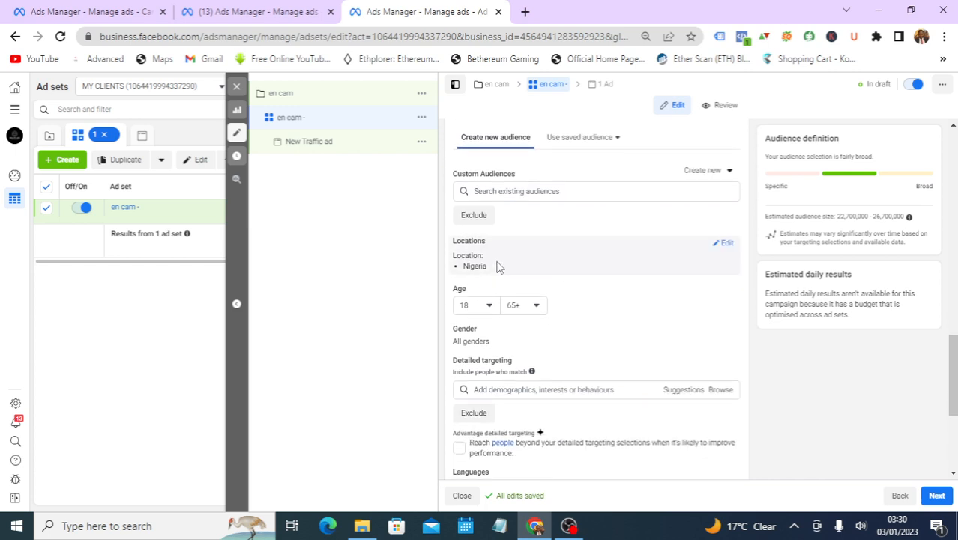
pyautogui.scroll(1, 496, 261)
pyautogui.scroll(-1, 560, 310)
pyautogui.moveTo(492, 242)
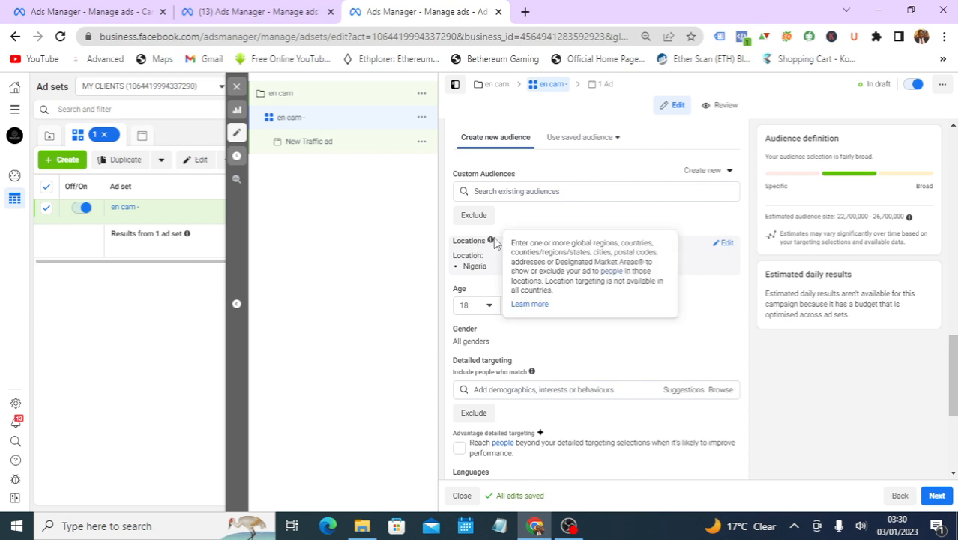
pyautogui.click(724, 248)
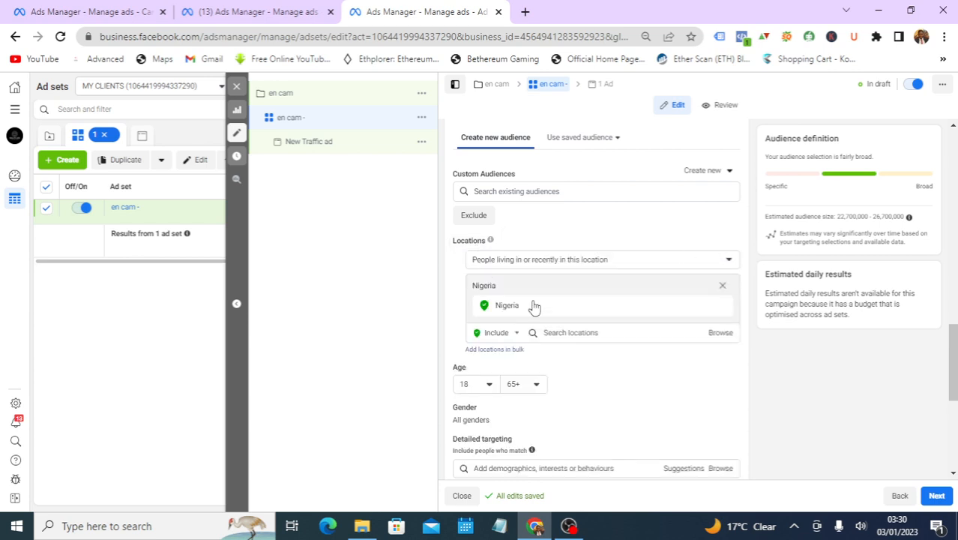
pyautogui.click(727, 259)
pyautogui.click(727, 259)
pyautogui.click(727, 259)
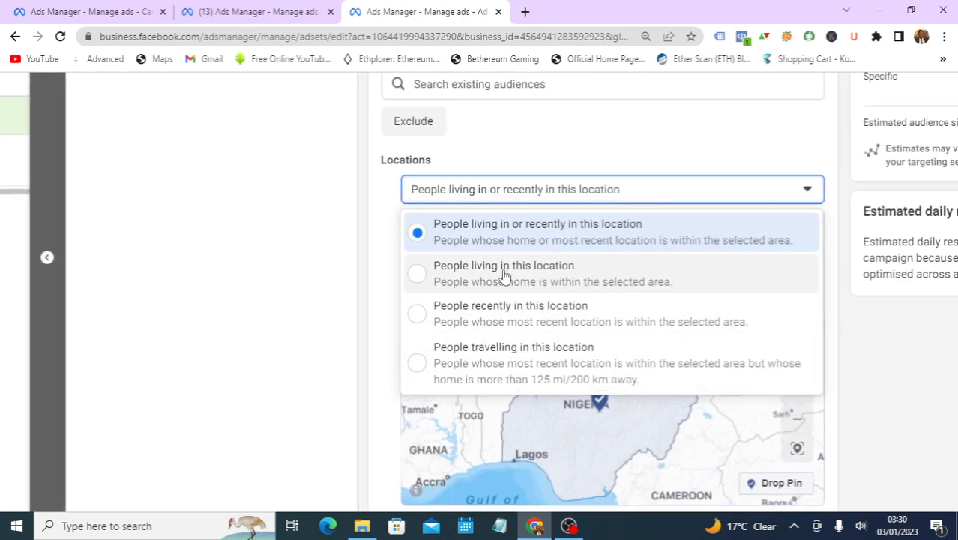
pyautogui.click(446, 285)
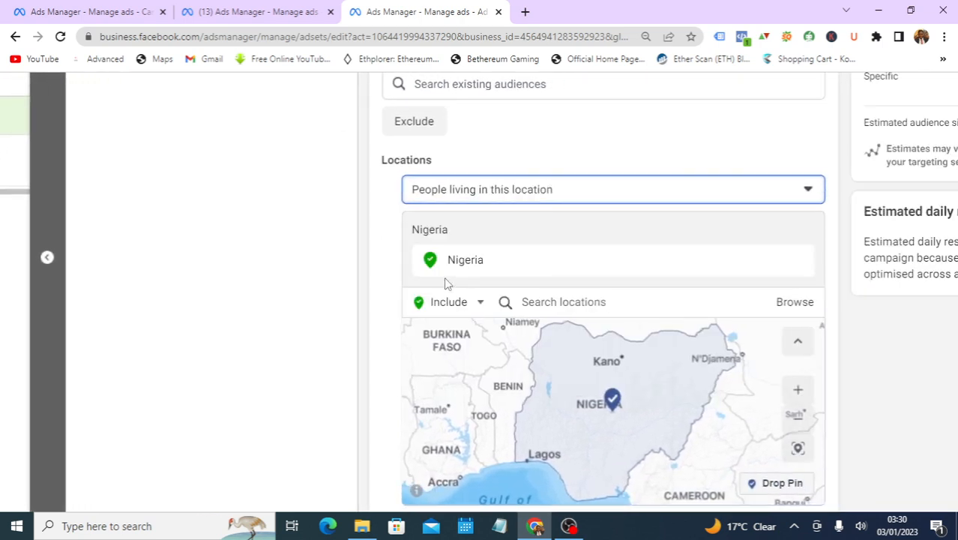
# Switch the location targeting to People living in or recently in this location, and restore People living in this location.
pyautogui.click(793, 189)
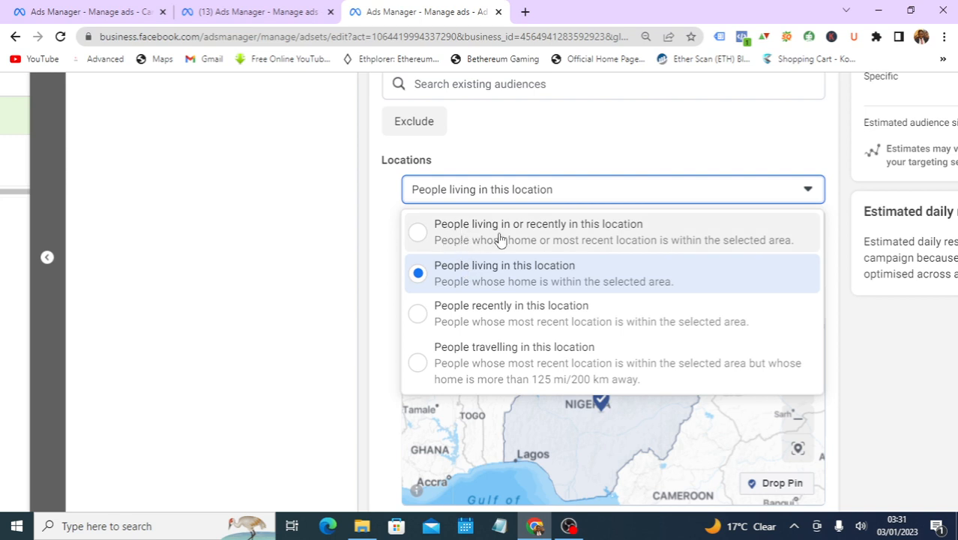
pyautogui.click(425, 240)
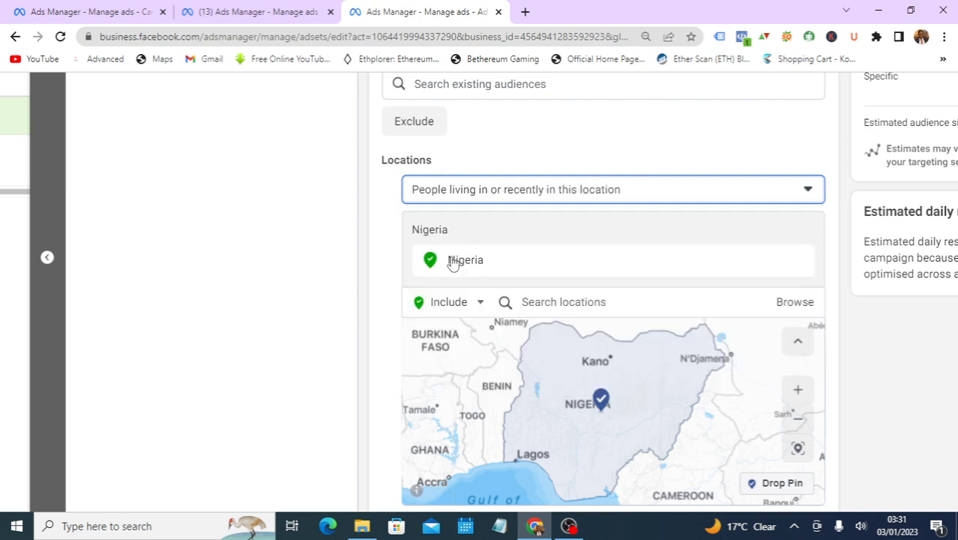
pyautogui.click(772, 192)
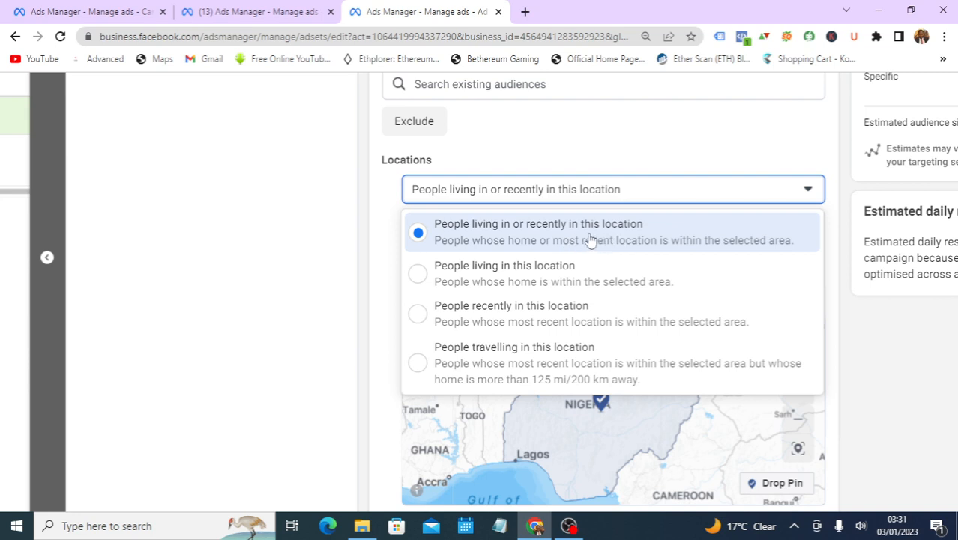
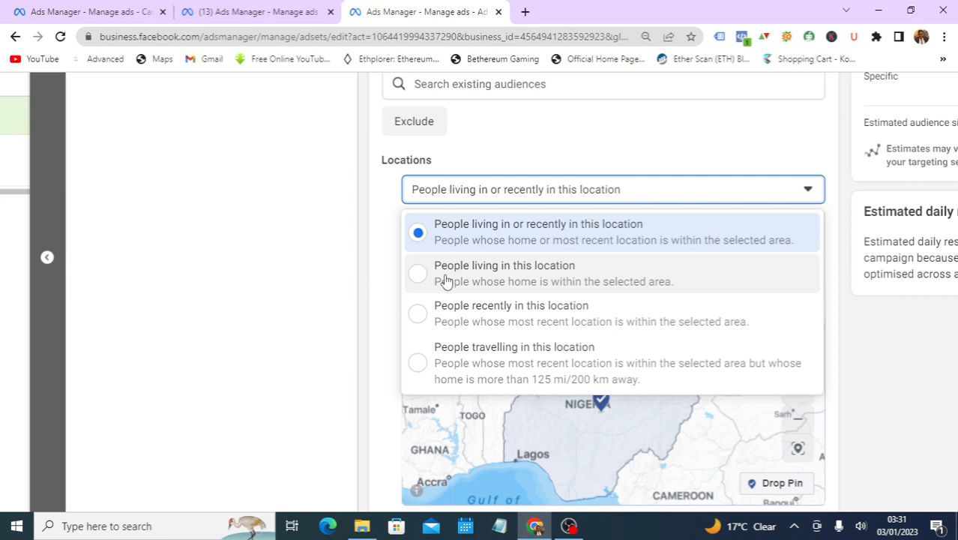
pyautogui.click(447, 281)
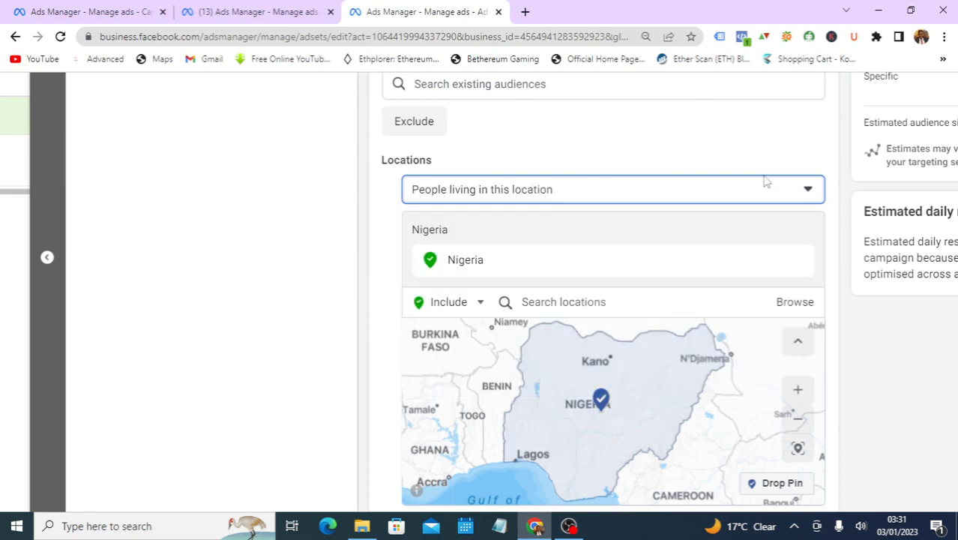
# Review the location targeting types again and keep People living in this location selected.
pyautogui.click(808, 196)
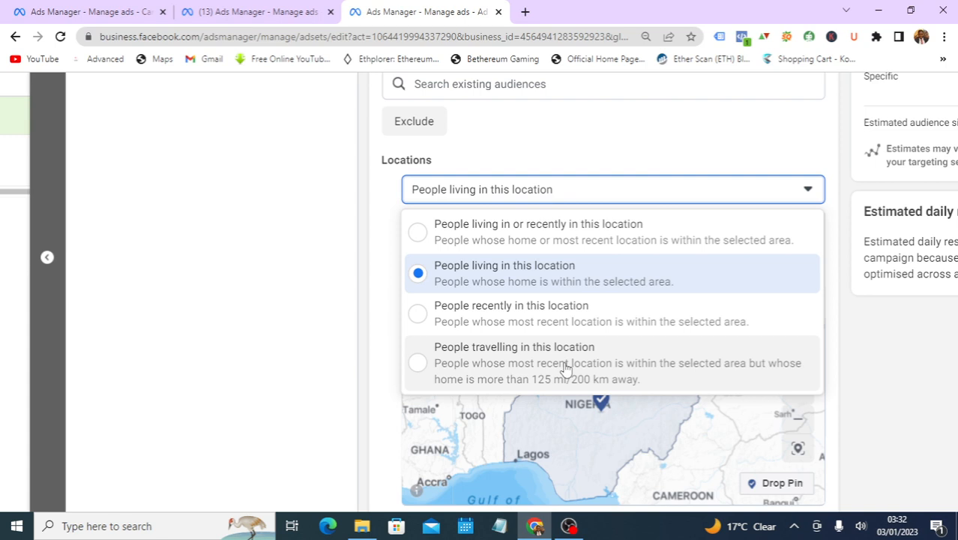
pyautogui.click(453, 279)
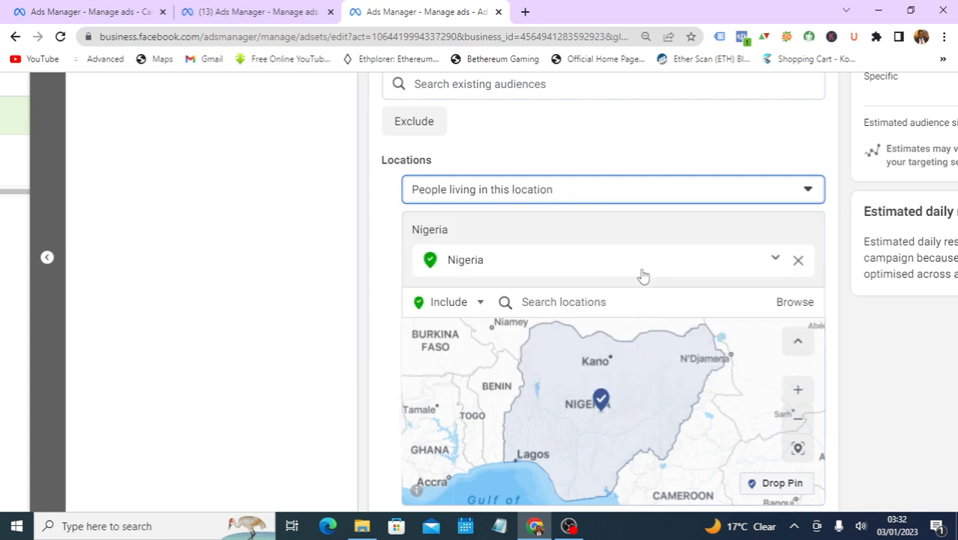
pyautogui.hotkey('ctrl', '-')
pyautogui.hotkey('ctrl', '-')
pyautogui.hotkey('ctrl', '-')
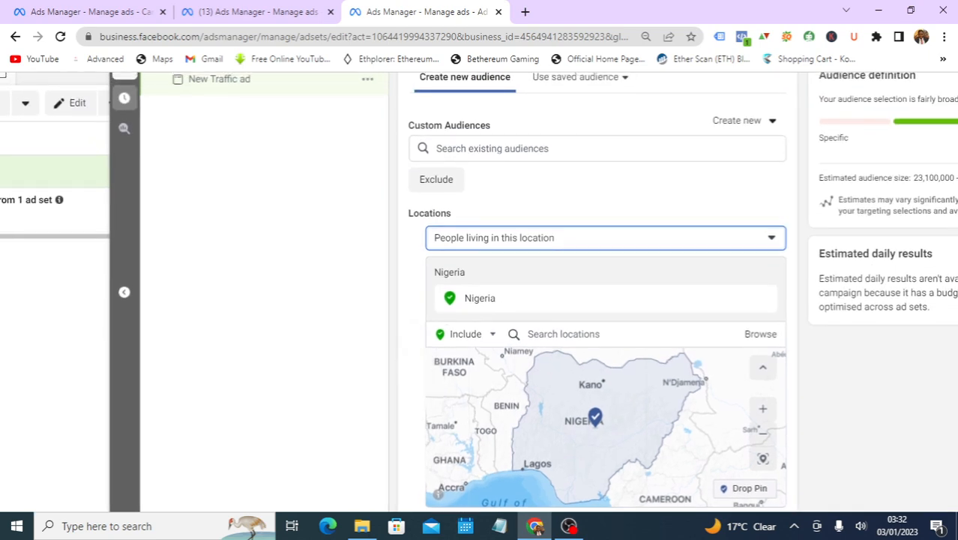
pyautogui.scroll(-2, 504, 217)
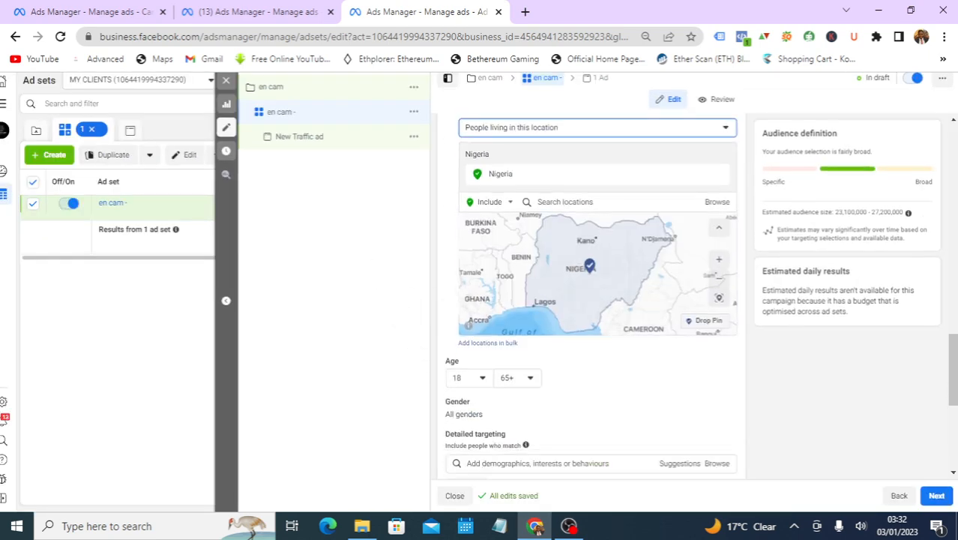
# Narrow the location targeting from all of Nigeria to Jos, Plateau State and the Oshodi neighbourhood of Lagos State.
pyautogui.click(600, 202)
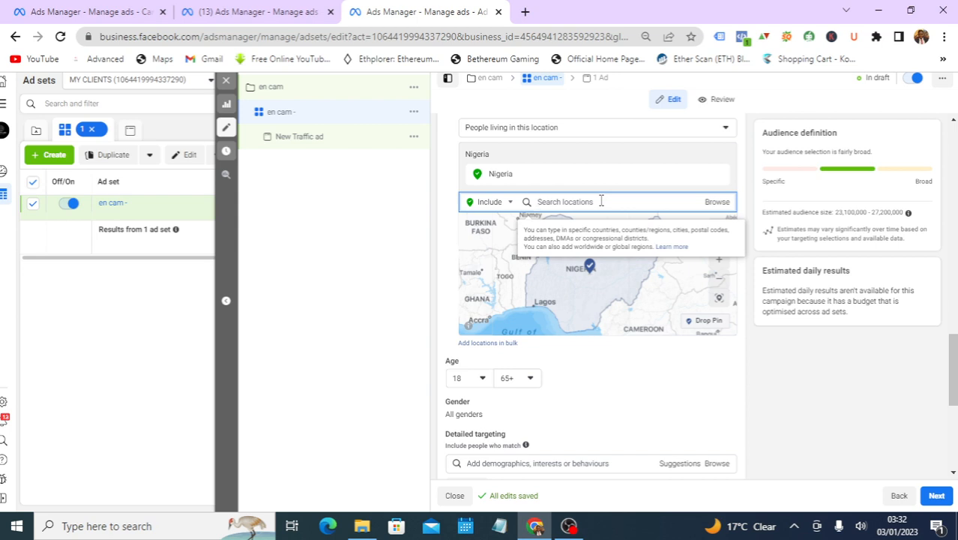
pyautogui.write('jos')
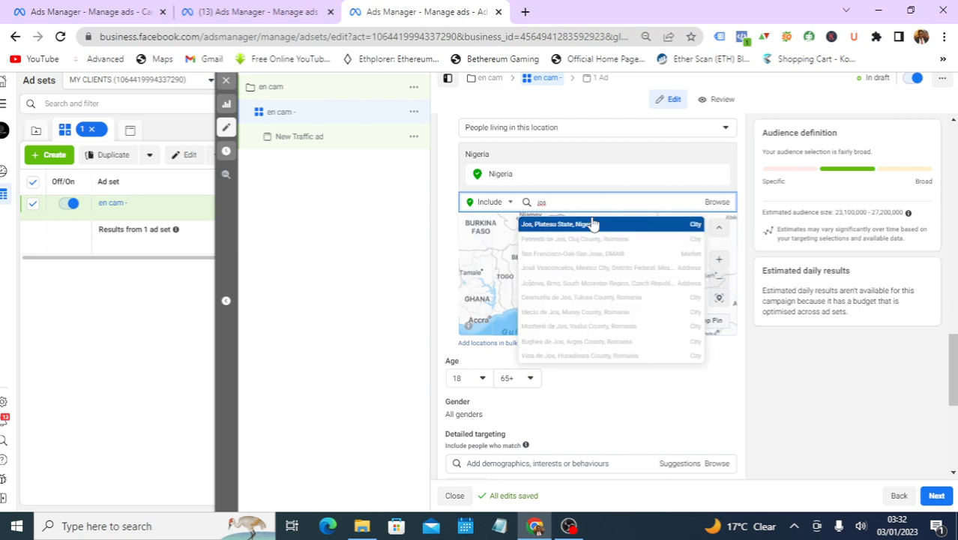
pyautogui.click(602, 223)
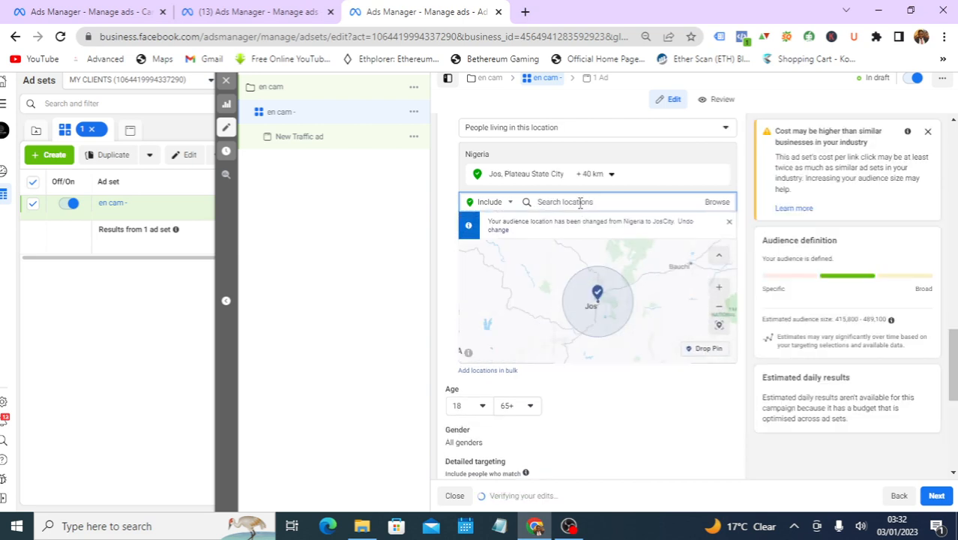
pyautogui.write('lagos')
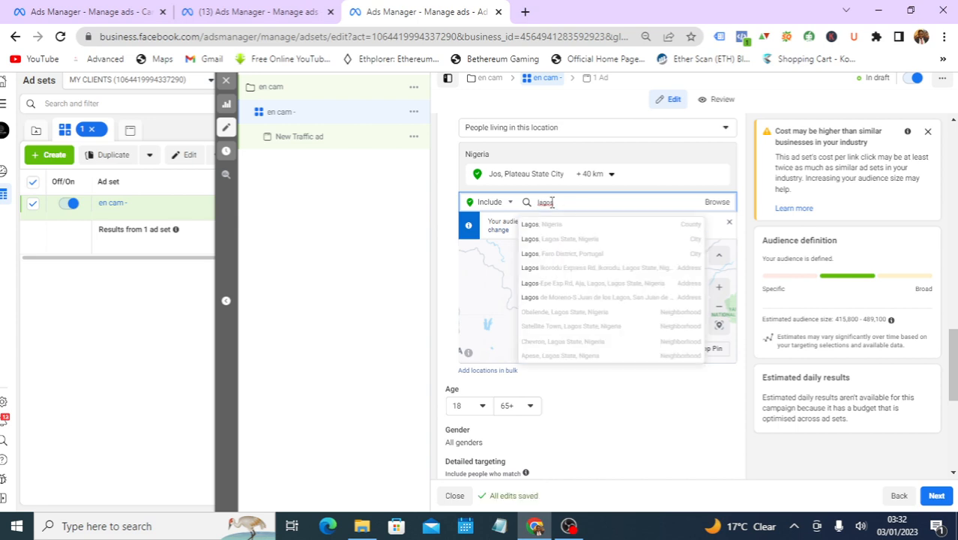
pyautogui.click(545, 225)
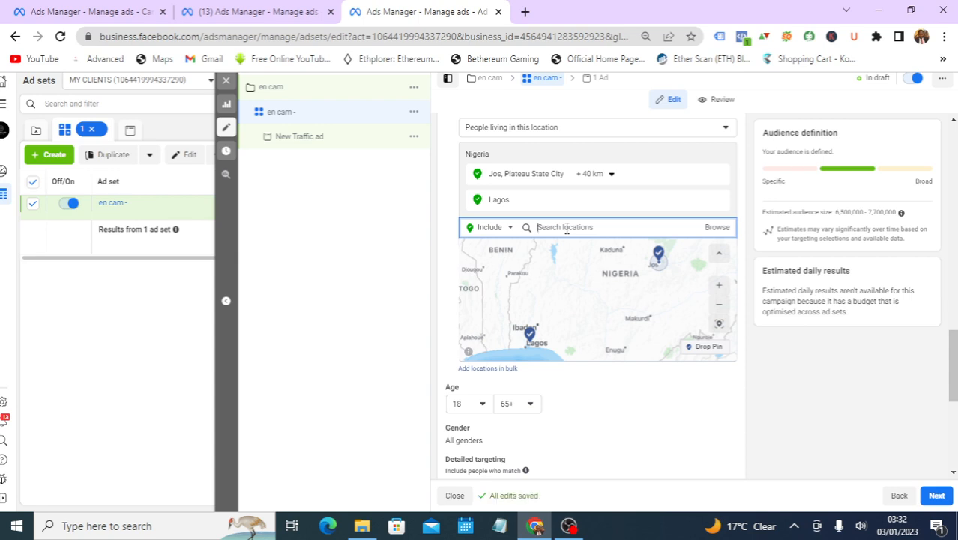
pyautogui.write('oshodi')
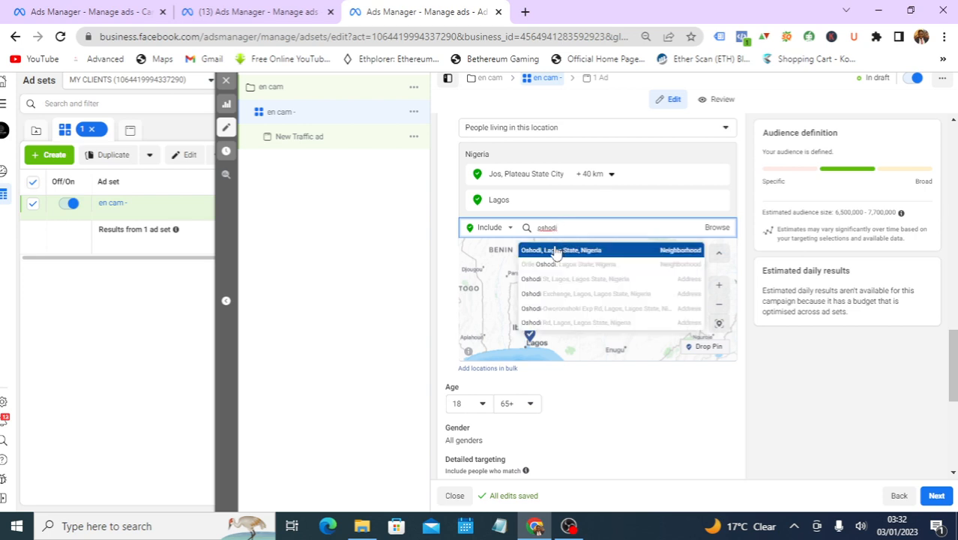
pyautogui.click(573, 252)
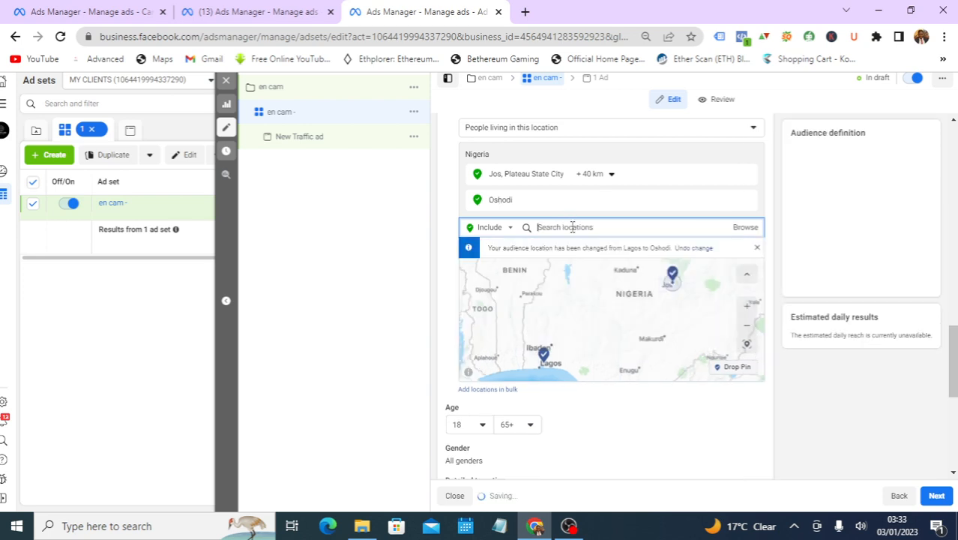
# Search the locations for Festac and VI in Lagos, clearing each search without adding a place.
pyautogui.write('festac')
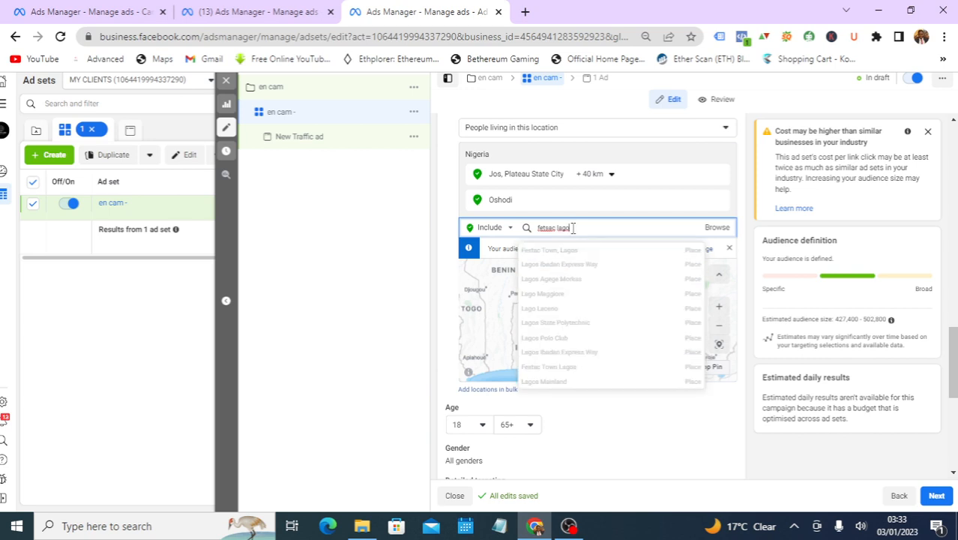
pyautogui.press('BackSpace')
pyautogui.press('BackSpace')
pyautogui.press('BackSpace')
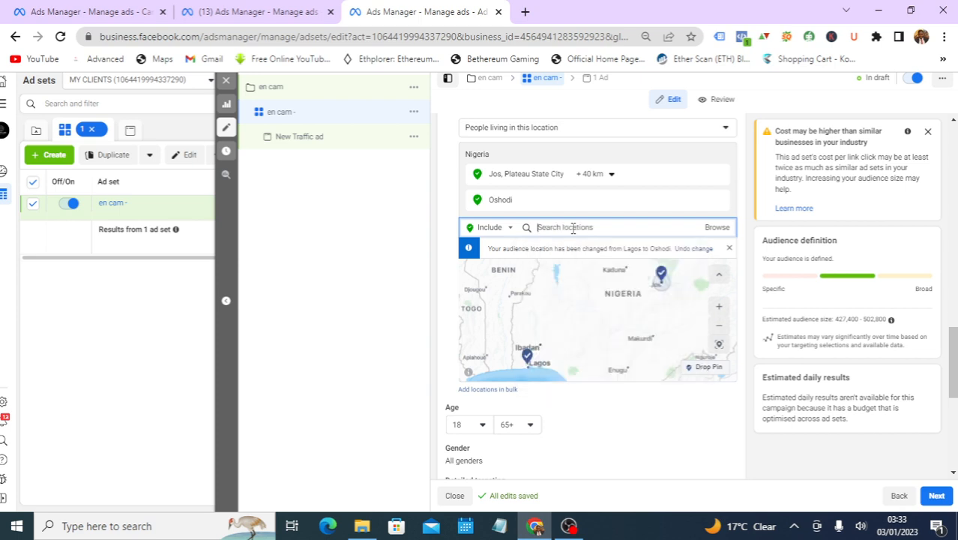
pyautogui.write('i lag')
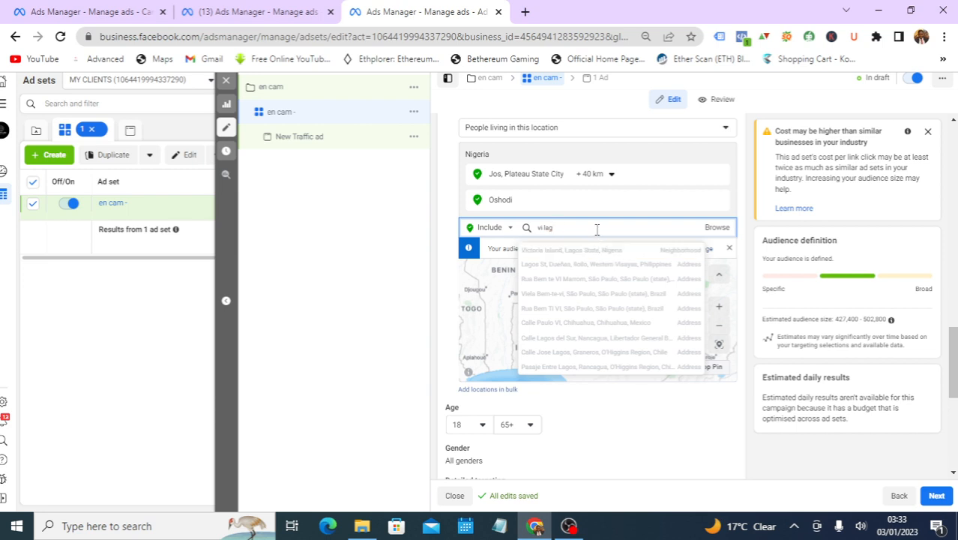
pyautogui.press('BackSpace')
pyautogui.press('BackSpace')
pyautogui.press('BackSpace')
pyautogui.press('BackSpace')
pyautogui.press('BackSpace')
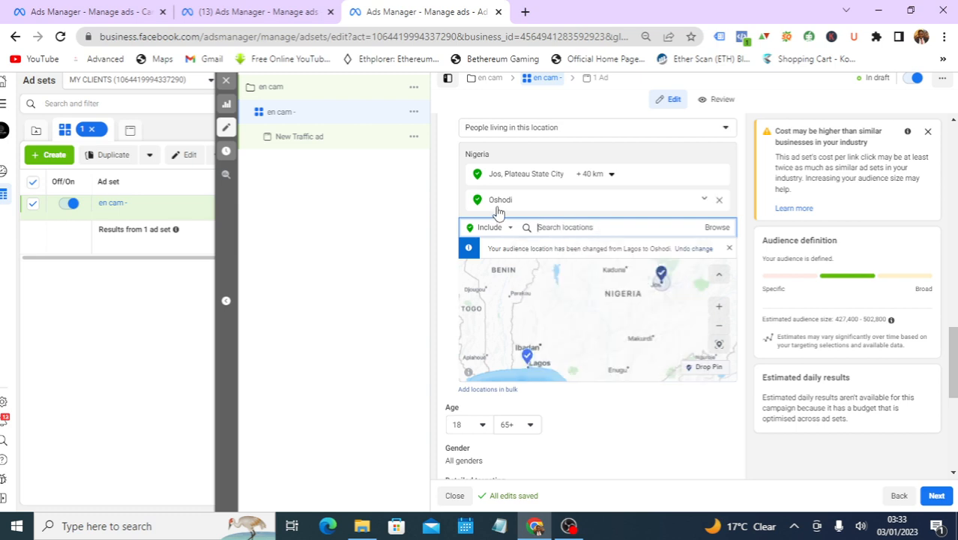
pyautogui.click(623, 432)
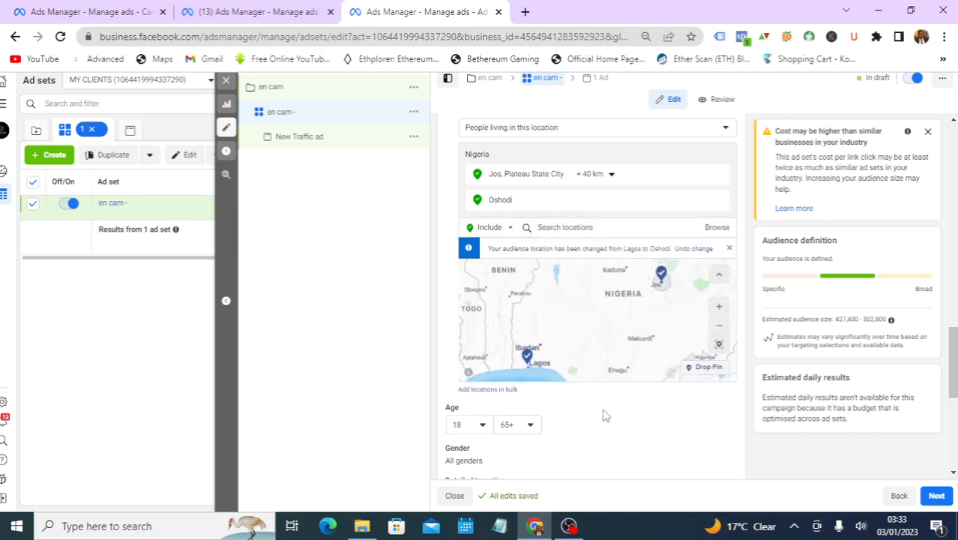
# Set the audience's minimum age to 25.
pyautogui.scroll(-3, 573, 332)
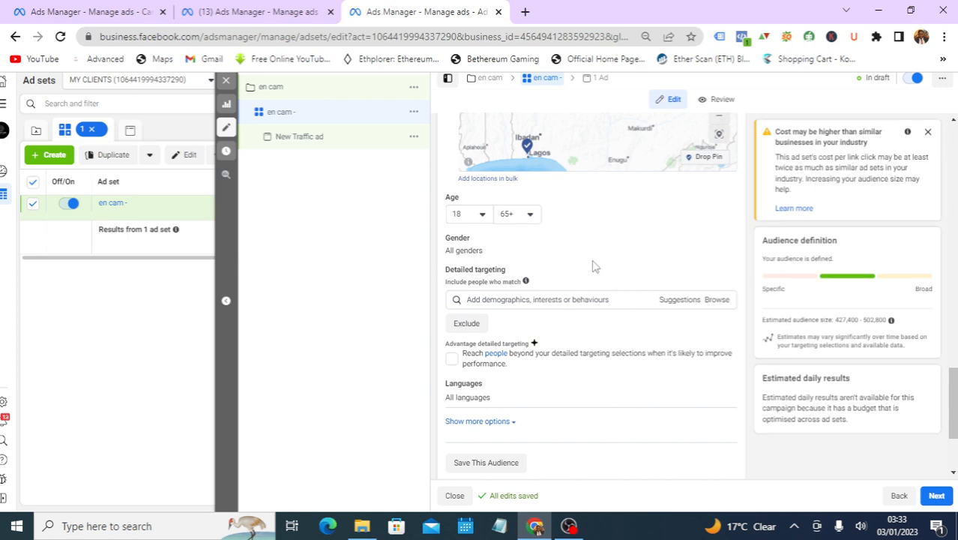
pyautogui.click(469, 218)
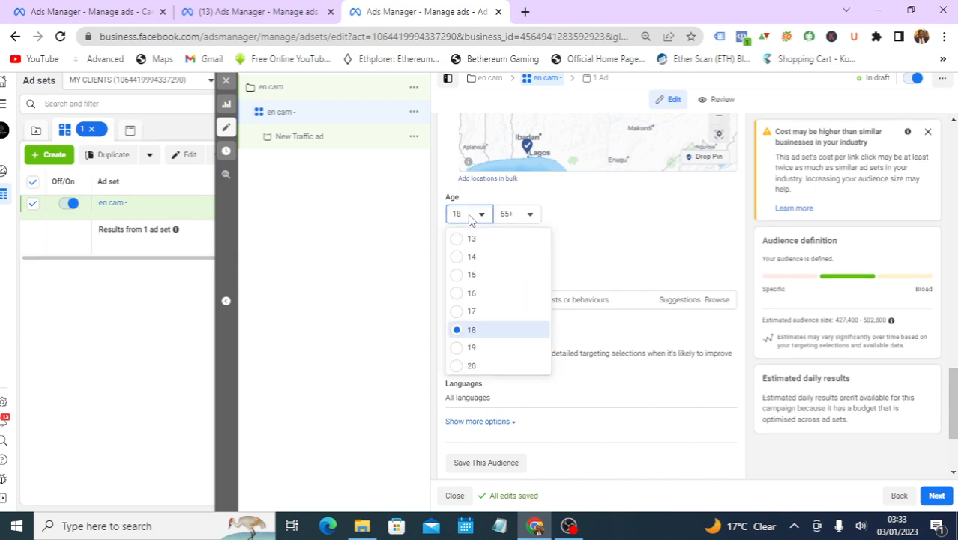
pyautogui.scroll(-2, 485, 330)
pyautogui.scroll(2, 484, 329)
pyautogui.scroll(-2, 485, 328)
pyautogui.scroll(-1, 484, 326)
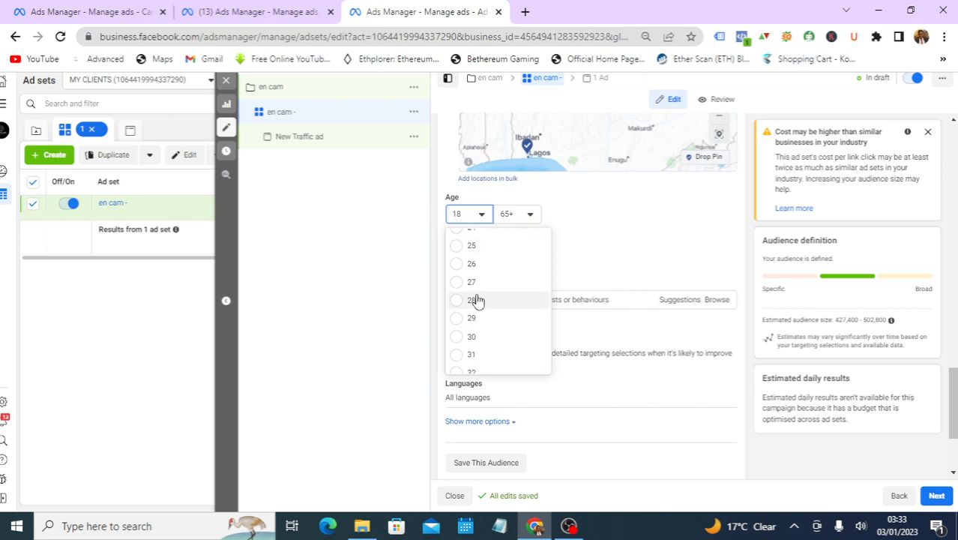
pyautogui.click(471, 247)
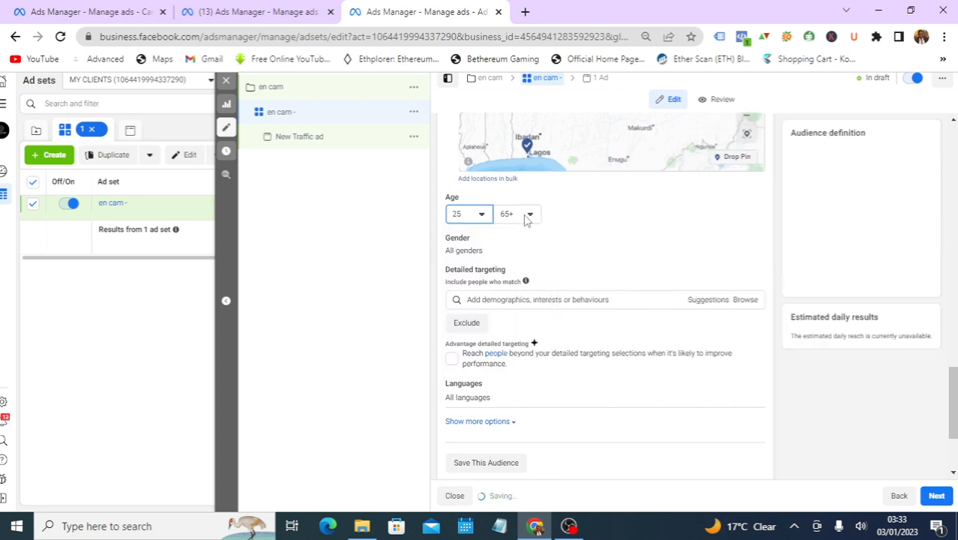
# Set the audience's maximum age to 52.
pyautogui.click(517, 215)
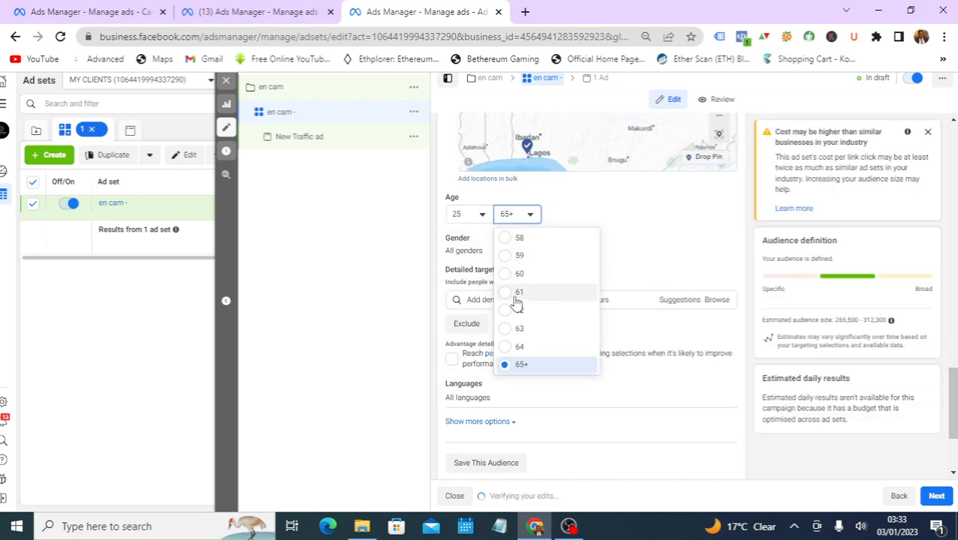
pyautogui.scroll(1, 523, 292)
pyautogui.scroll(-1, 518, 294)
pyautogui.scroll(1, 517, 294)
pyautogui.scroll(1, 516, 275)
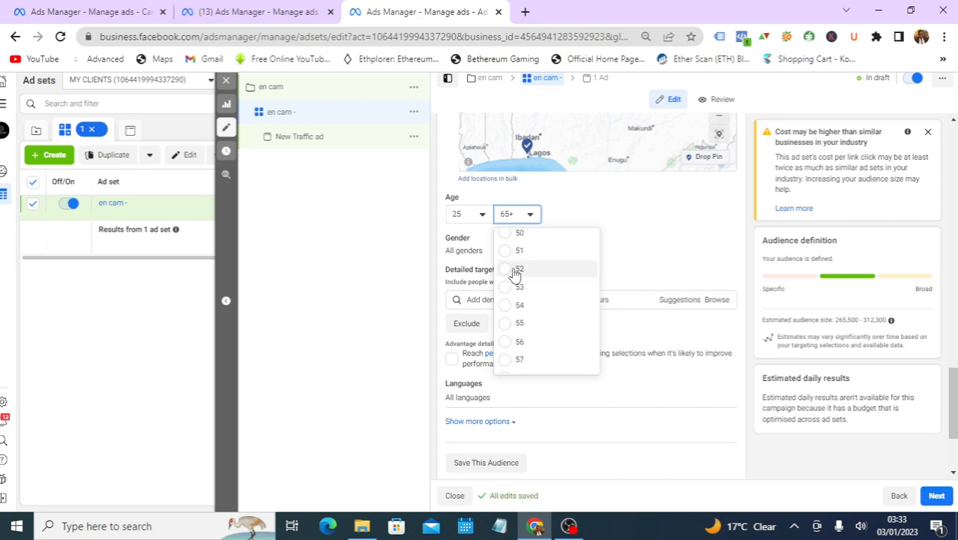
pyautogui.click(514, 270)
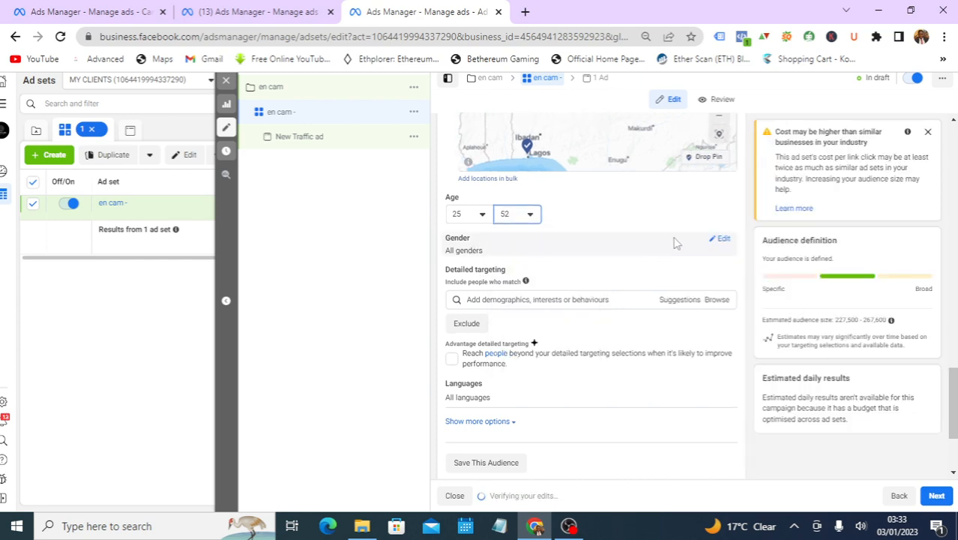
# Limit the audience gender to Women and add the Healthcare (health and medical) interest to the detailed targeting.
pyautogui.click(721, 239)
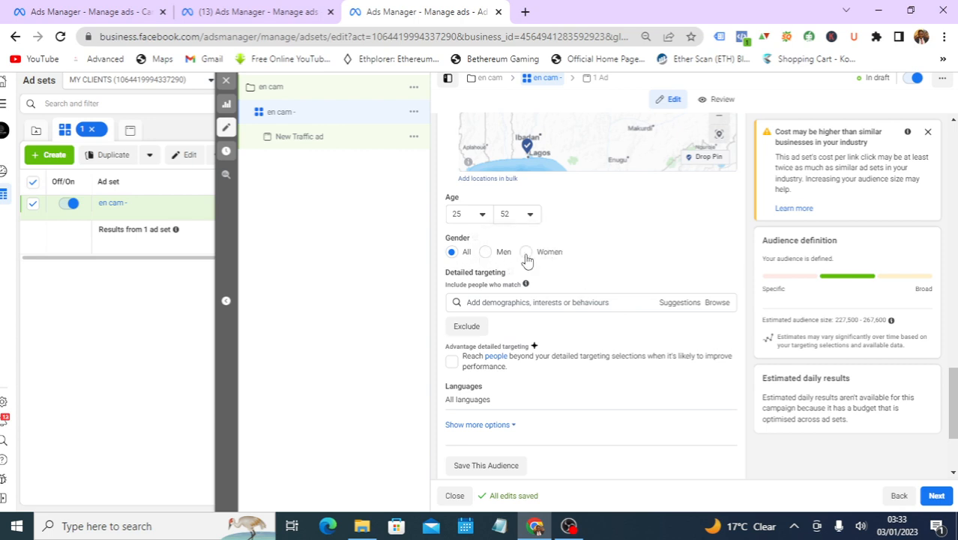
pyautogui.click(526, 254)
pyautogui.click(483, 303)
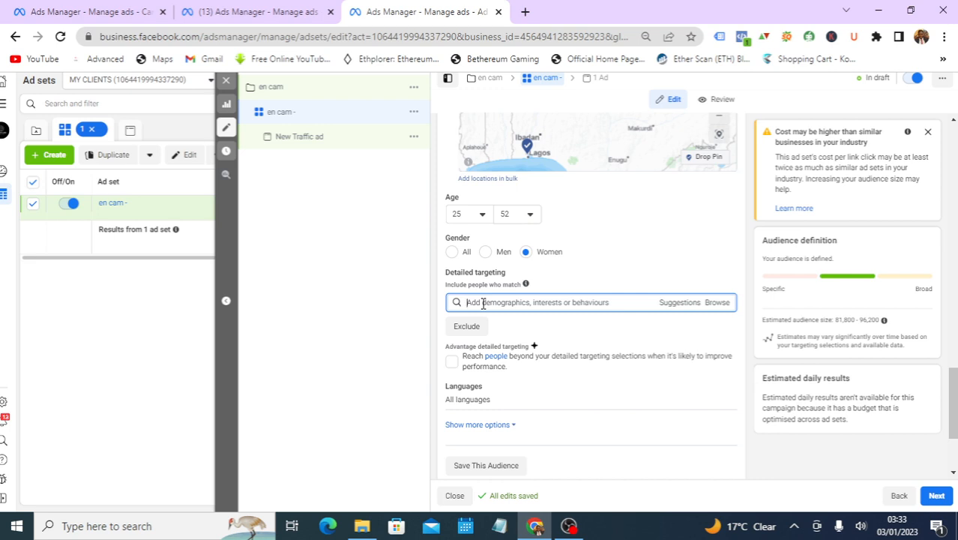
pyautogui.write('health')
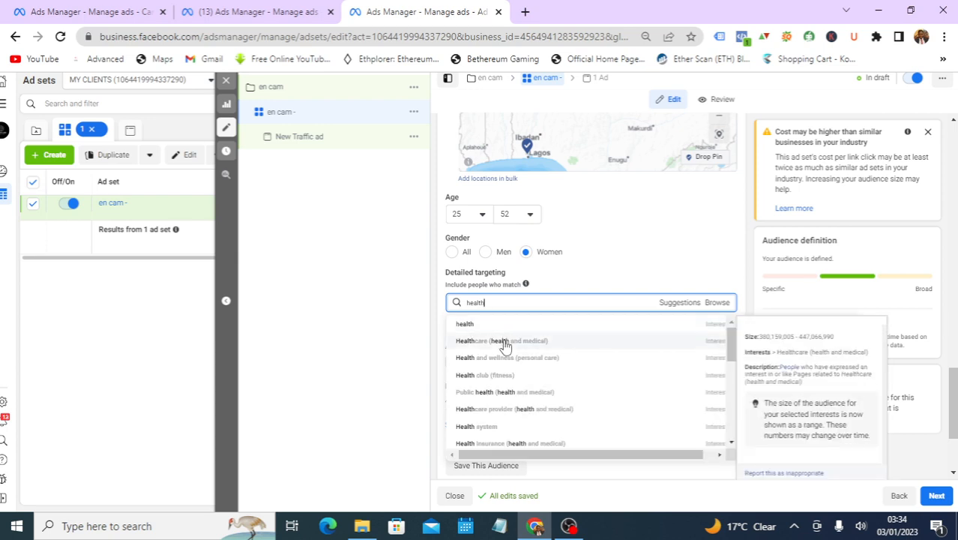
pyautogui.click(505, 343)
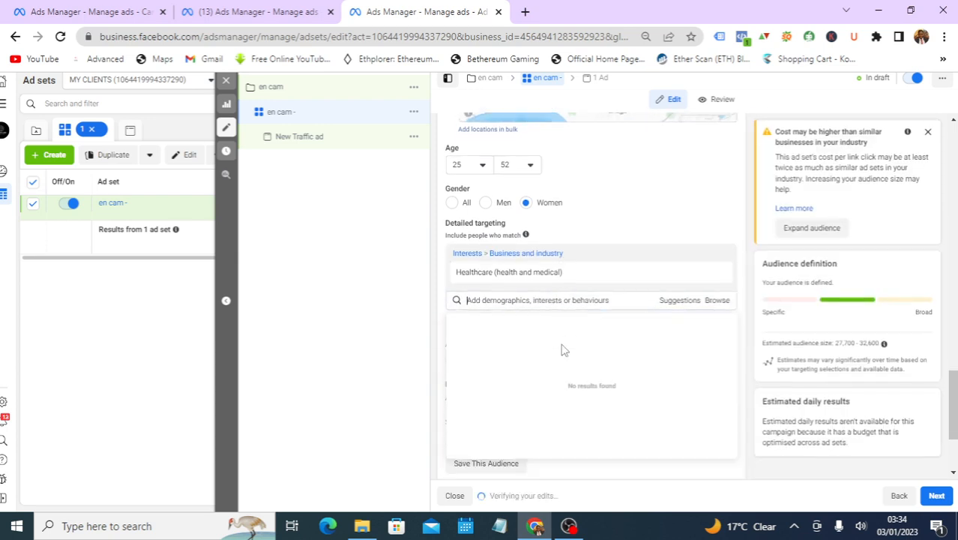
pyautogui.scroll(-2, 564, 350)
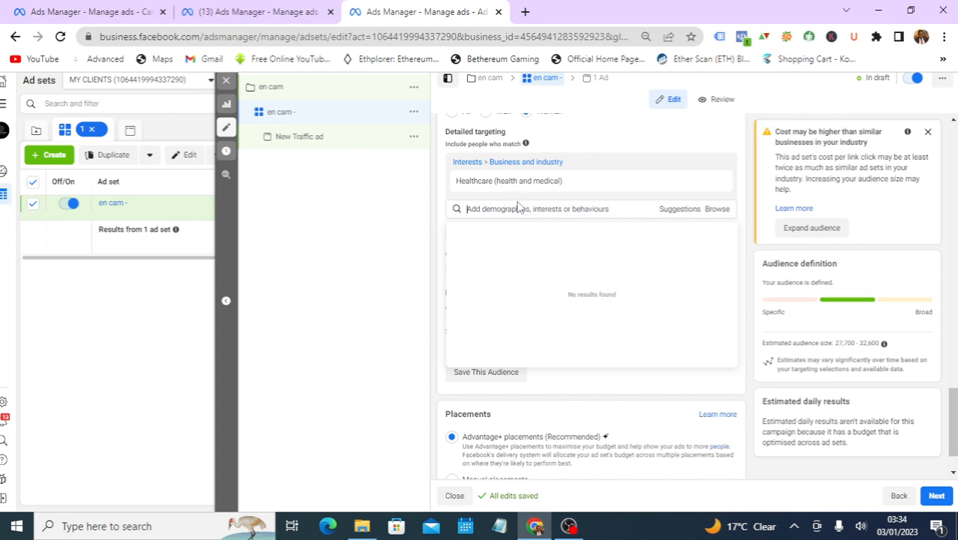
pyautogui.scroll(-2, 491, 285)
pyautogui.click(546, 328)
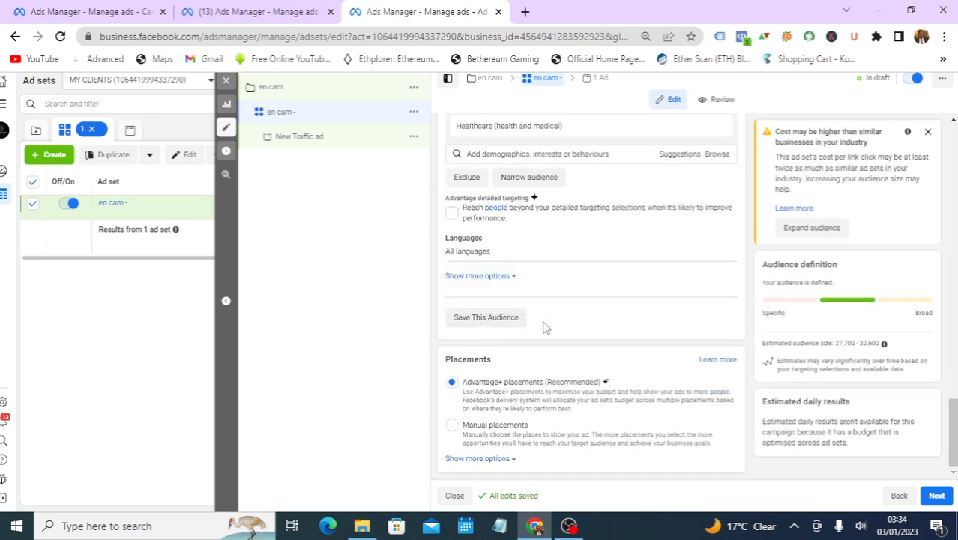
# Enable Advantage detailed targeting to reach people beyond the detailed targeting selections.
pyautogui.scroll(2, 649, 267)
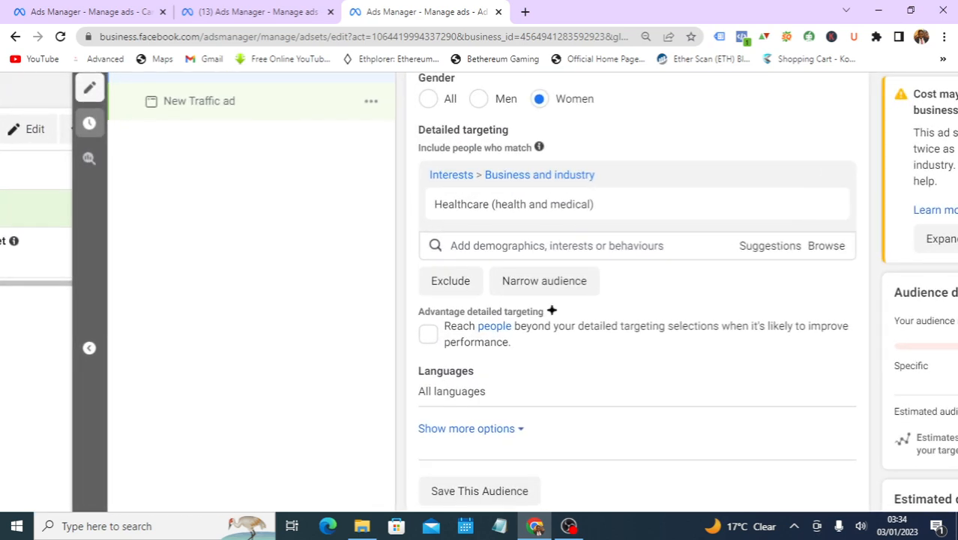
pyautogui.scroll(-1, 638, 292)
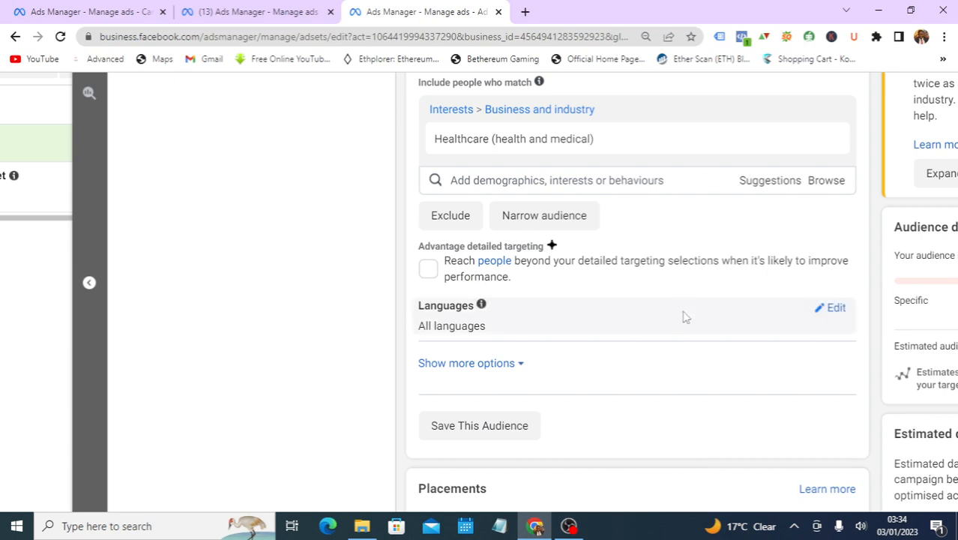
pyautogui.scroll(-3, 686, 317)
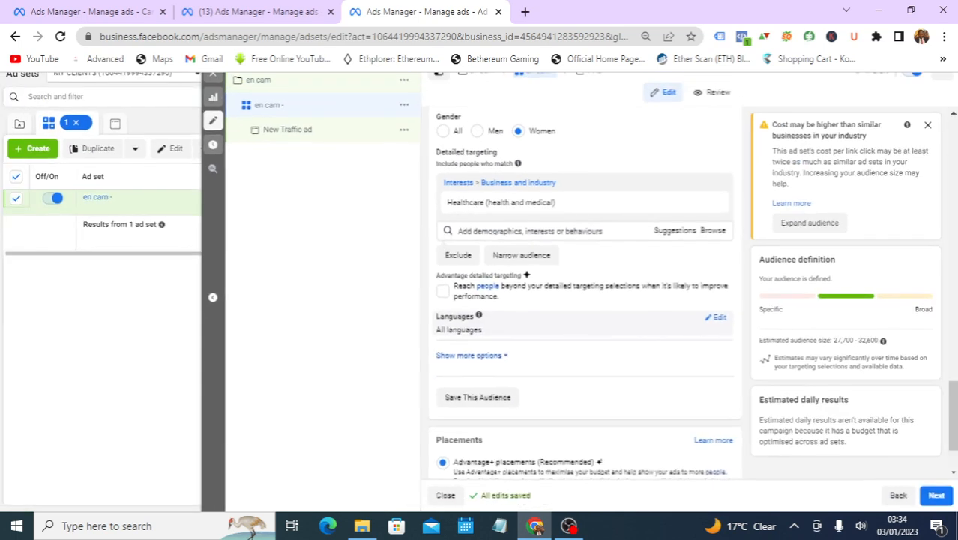
pyautogui.click(444, 292)
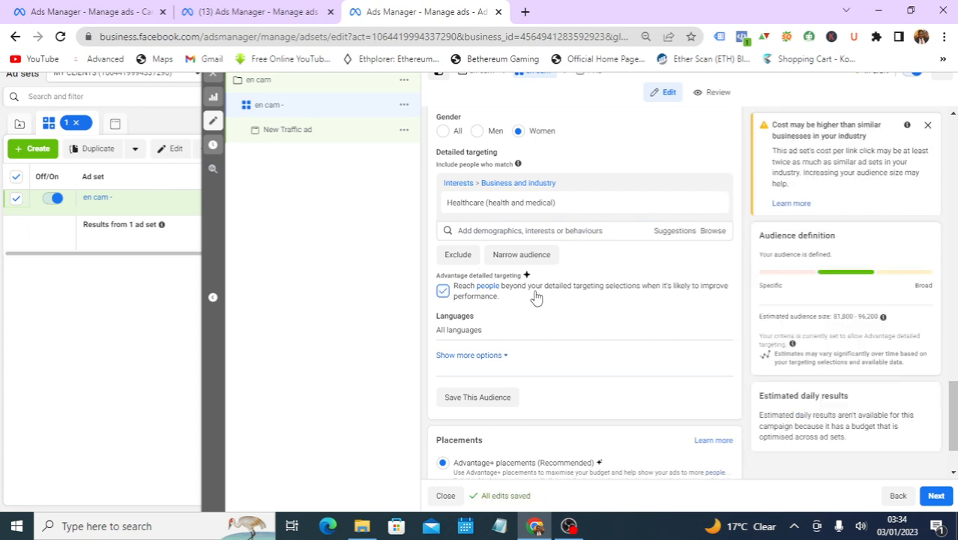
# Replace the Jos and Oshodi audience locations with the whole country of Nigeria.
pyautogui.scroll(2, 540, 294)
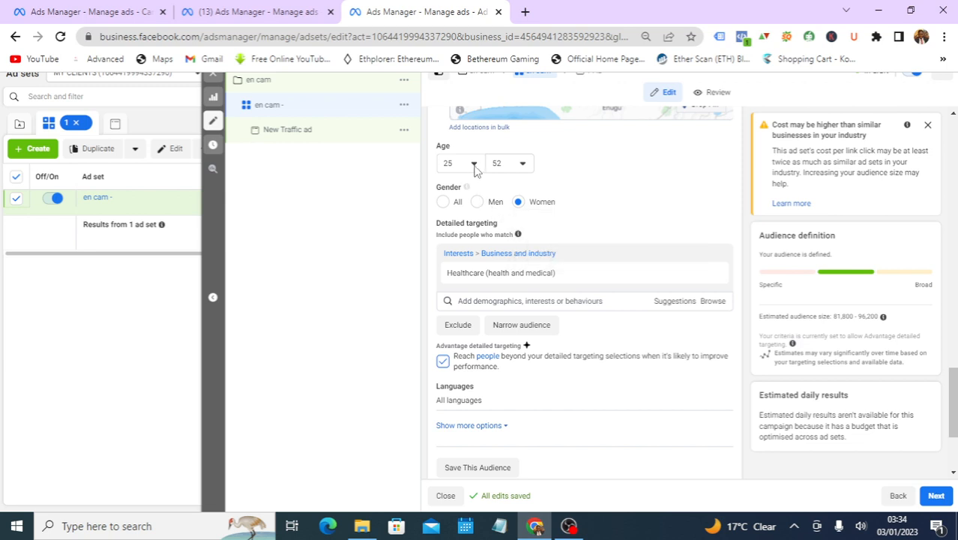
pyautogui.scroll(4, 551, 266)
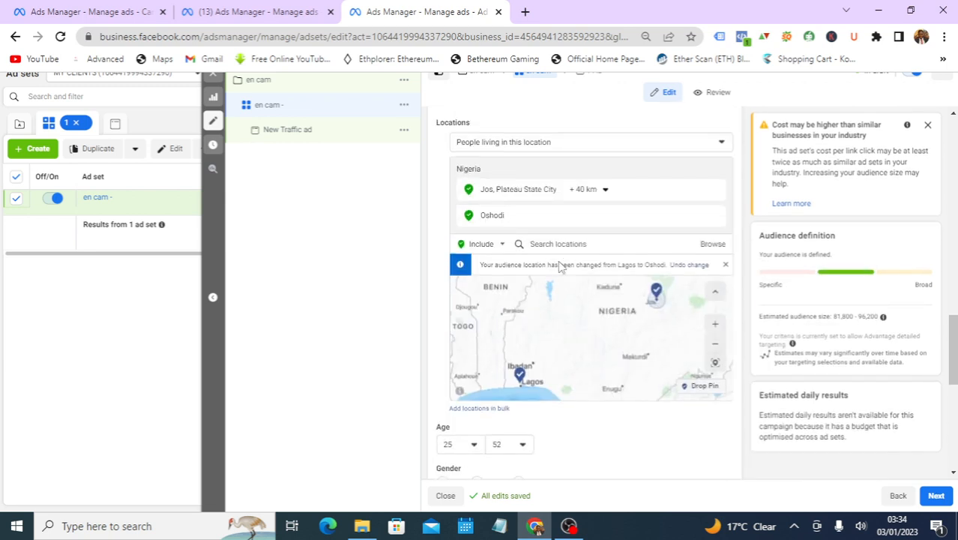
pyautogui.scroll(1, 558, 266)
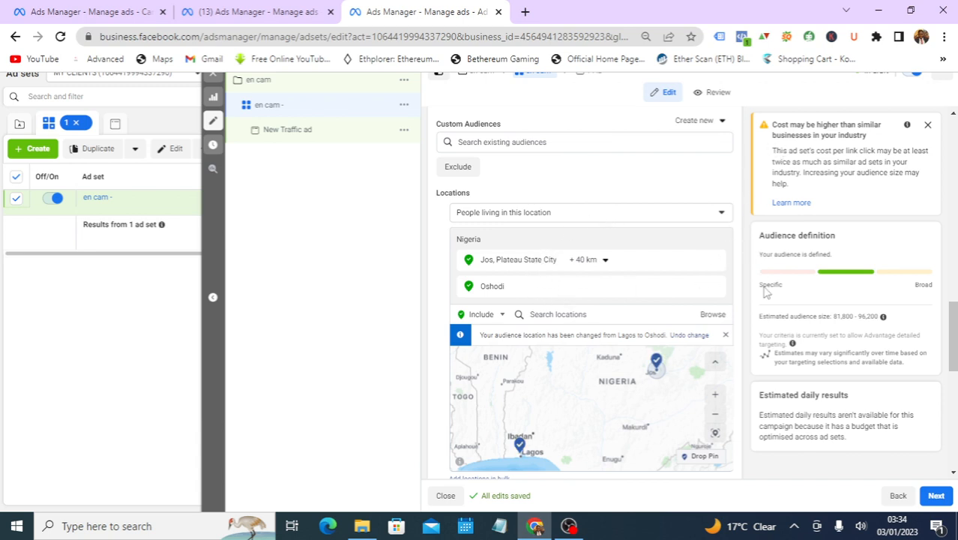
pyautogui.scroll(2, 956, 212)
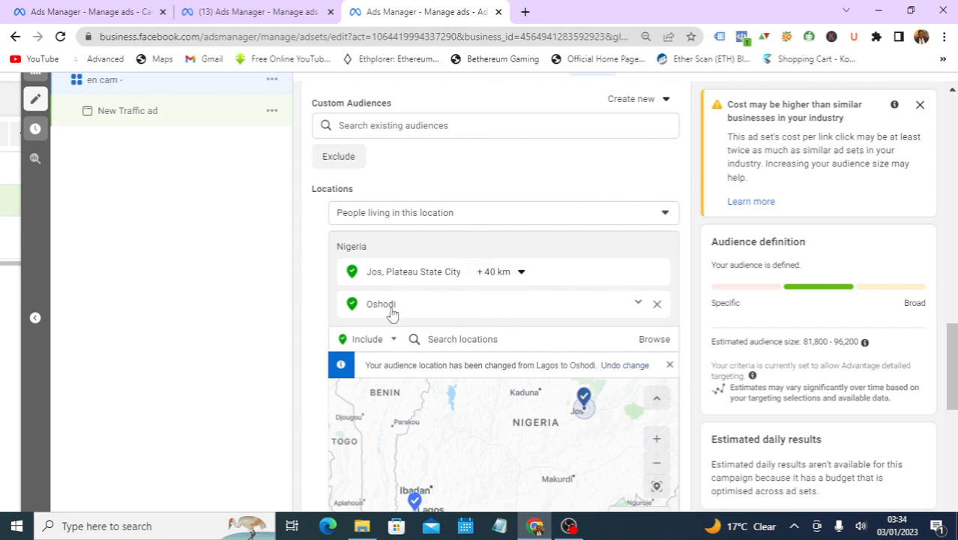
pyautogui.click(474, 341)
pyautogui.write('nigeria')
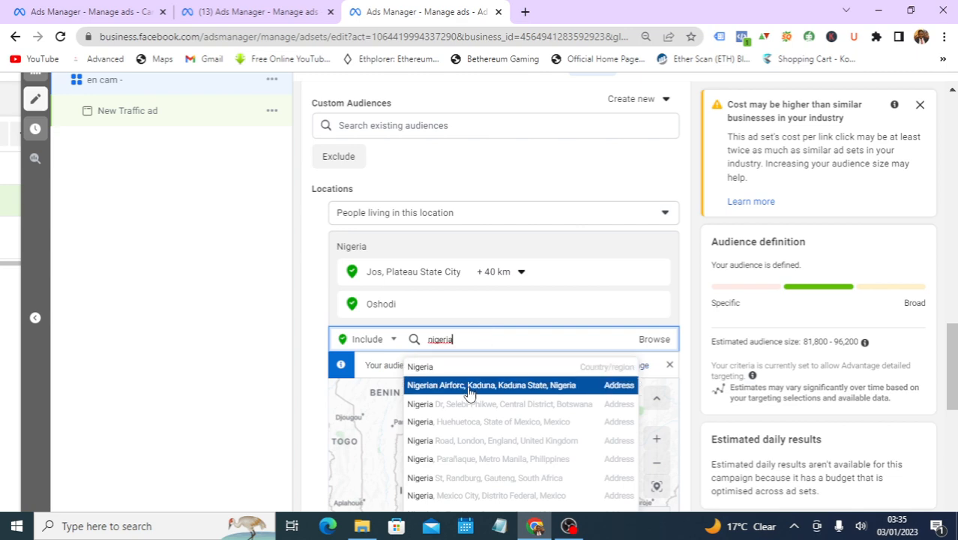
pyautogui.click(470, 365)
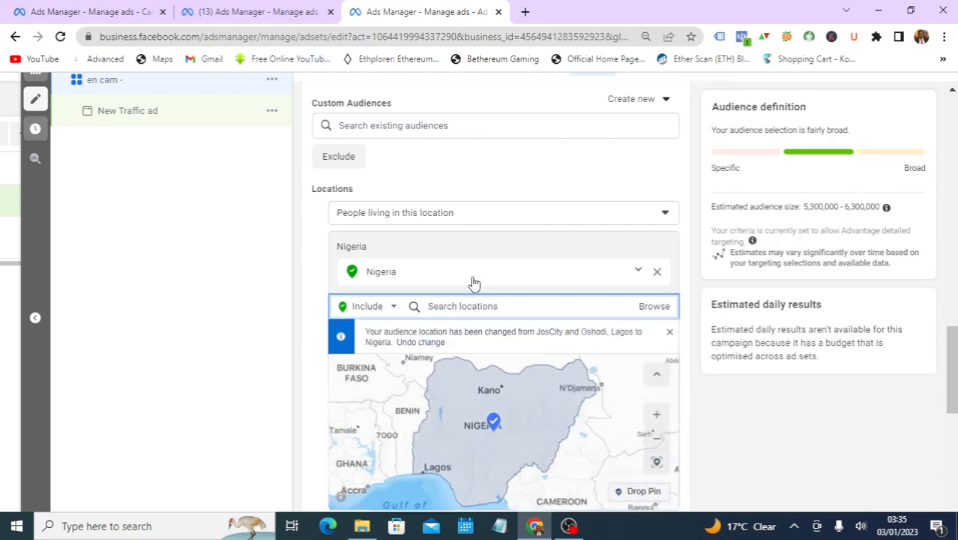
# Review the ad set's audience settings, covering location, age range, gender, detailed targeting and languages.
pyautogui.scroll(-3, 471, 283)
pyautogui.scroll(-2, 530, 292)
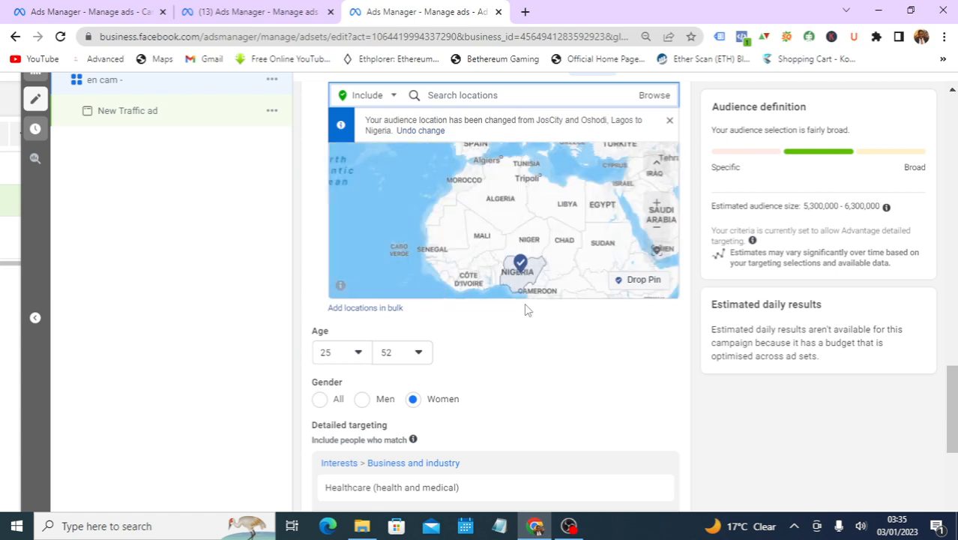
pyautogui.scroll(-1, 484, 351)
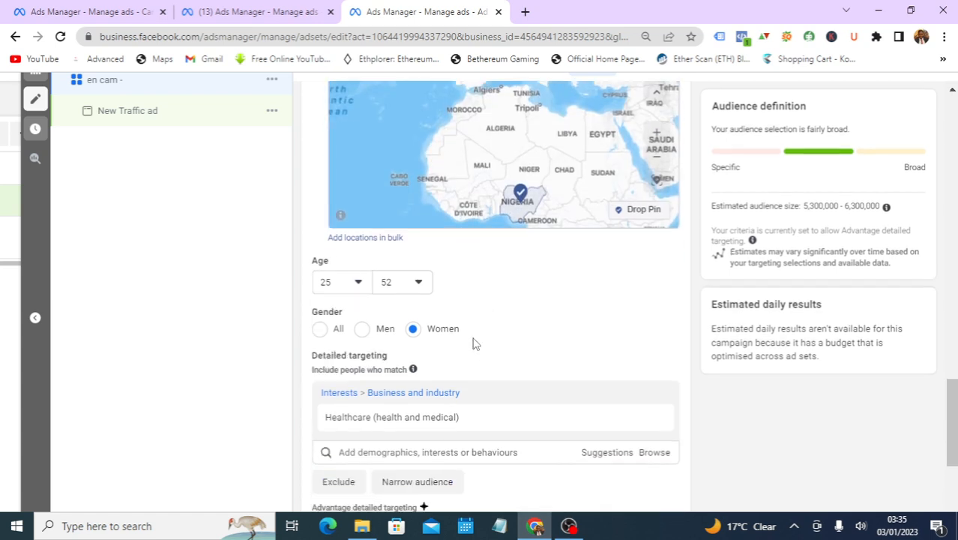
pyautogui.scroll(1, 517, 324)
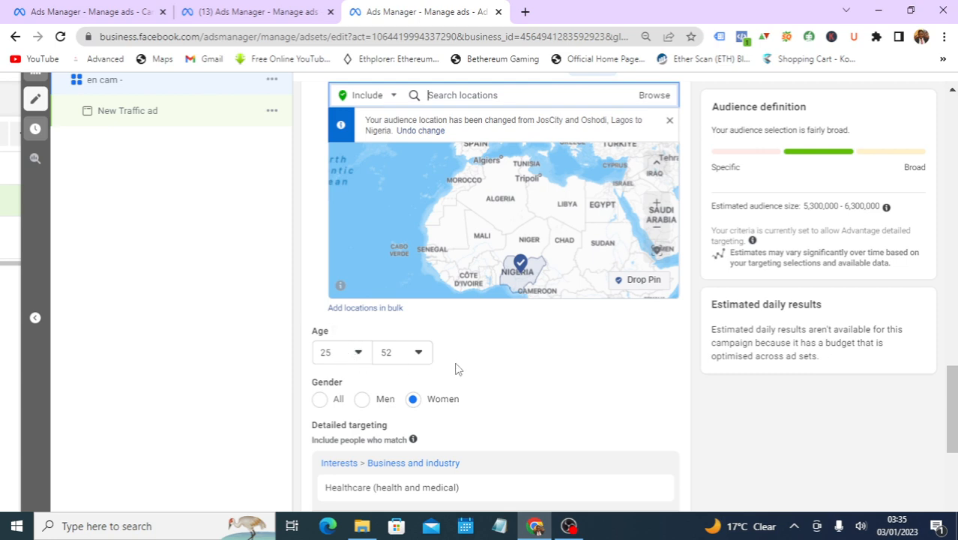
pyautogui.scroll(4, 465, 360)
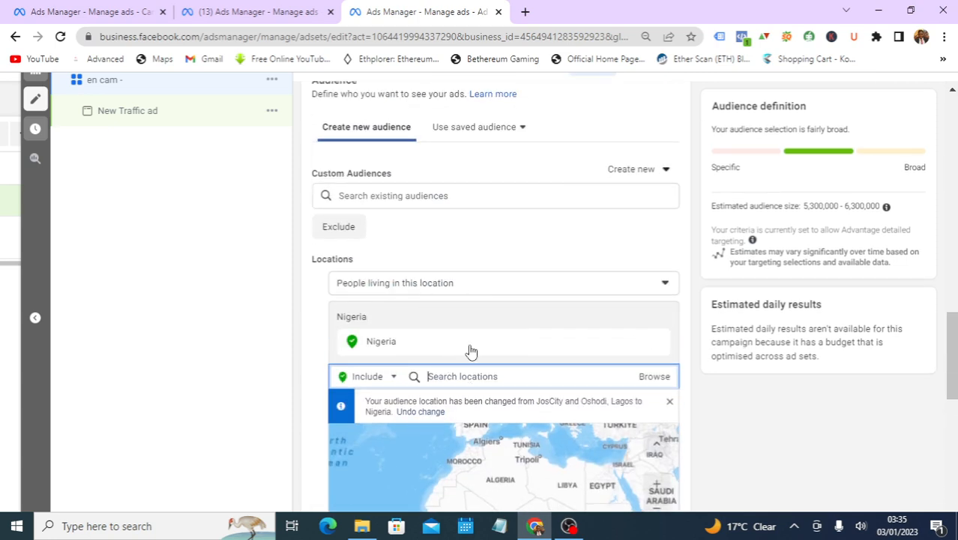
pyautogui.scroll(-5, 525, 357)
pyautogui.scroll(-2, 516, 363)
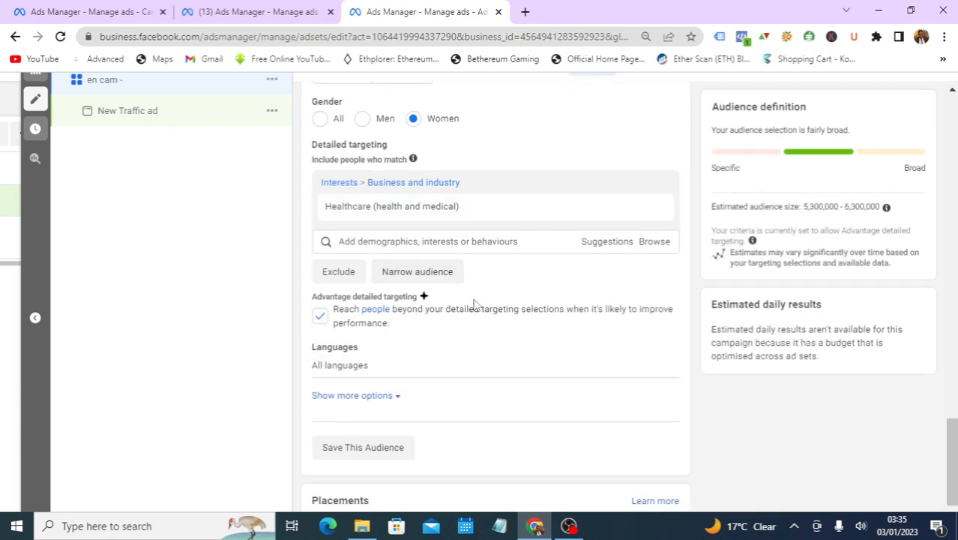
pyautogui.scroll(-1, 452, 347)
pyautogui.scroll(-1, 456, 341)
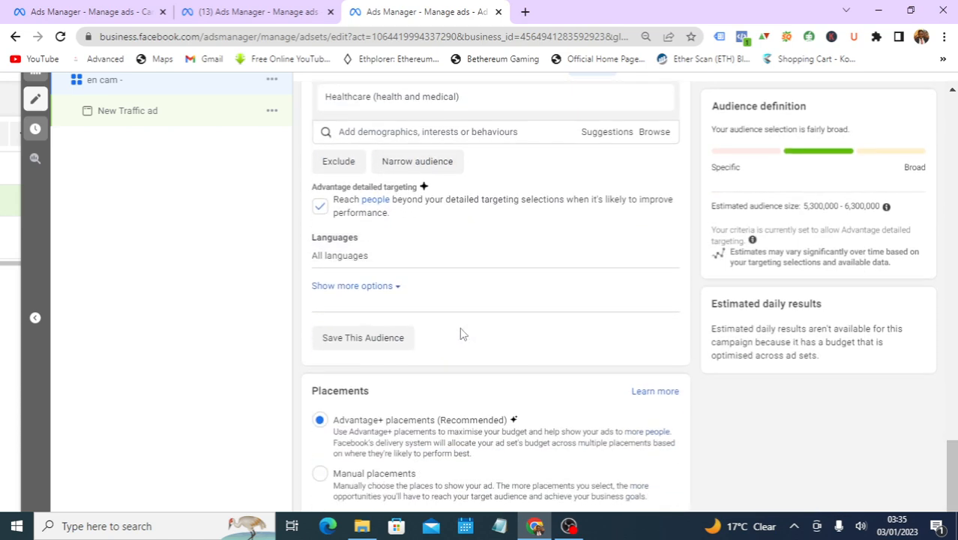
pyautogui.scroll(2, 462, 336)
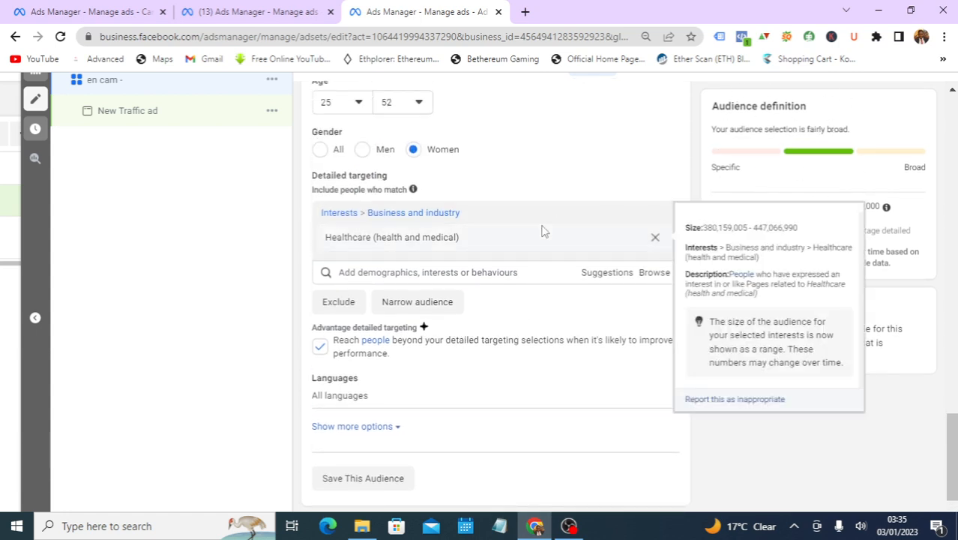
pyautogui.scroll(-2, 503, 282)
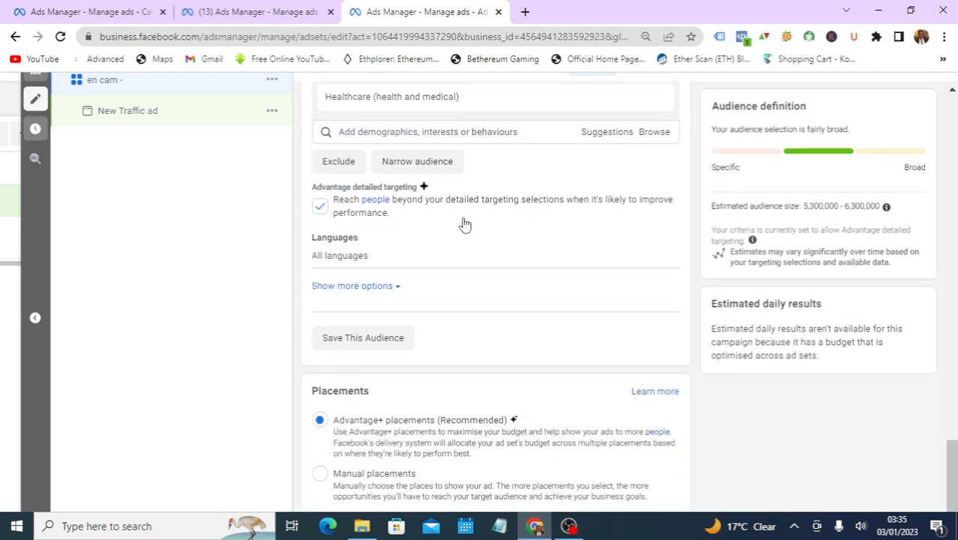
# Examine the ad set's Placements section, comparing the descriptions of Advantage+ placements and Manual placements.
pyautogui.scroll(-1, 430, 332)
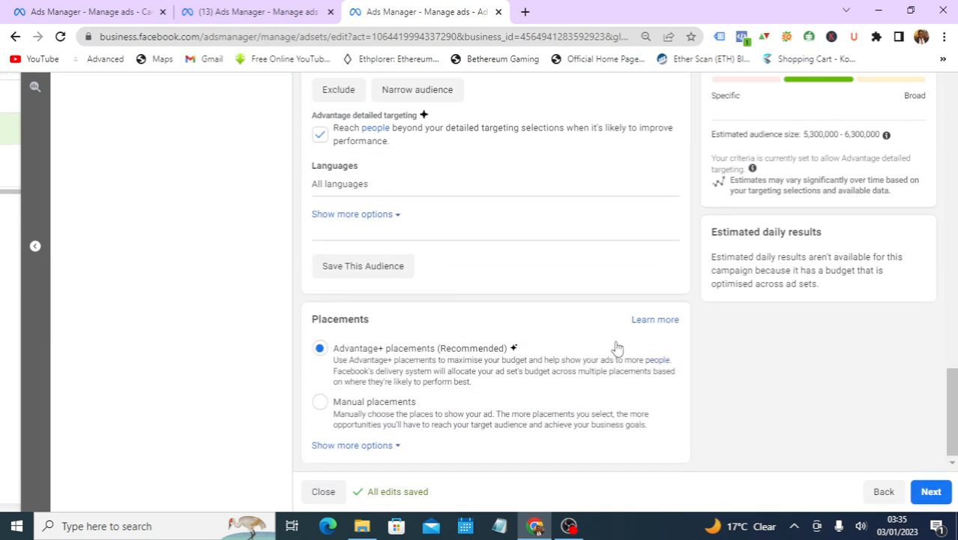
pyautogui.scroll(3, 362, 375)
pyautogui.scroll(-1, 362, 375)
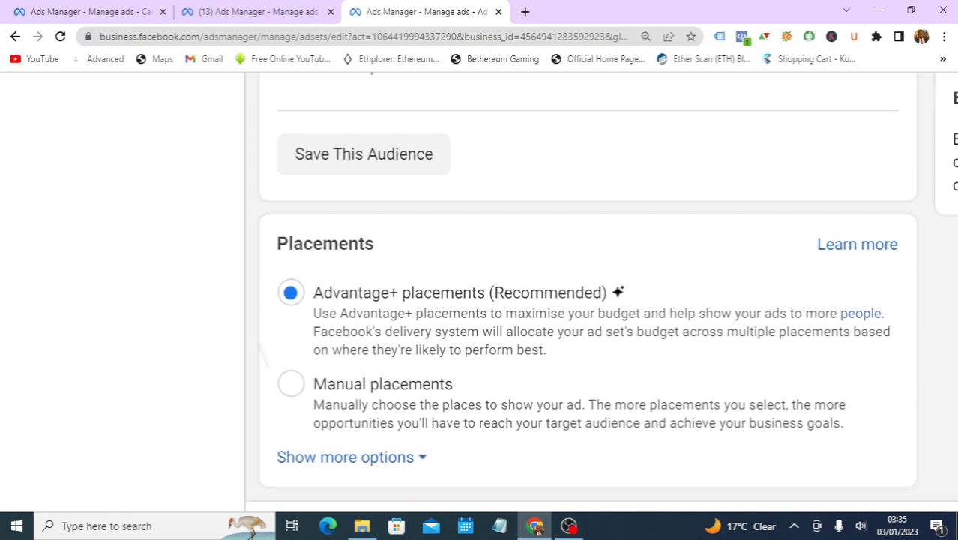
pyautogui.hscroll(1, 214, 304)
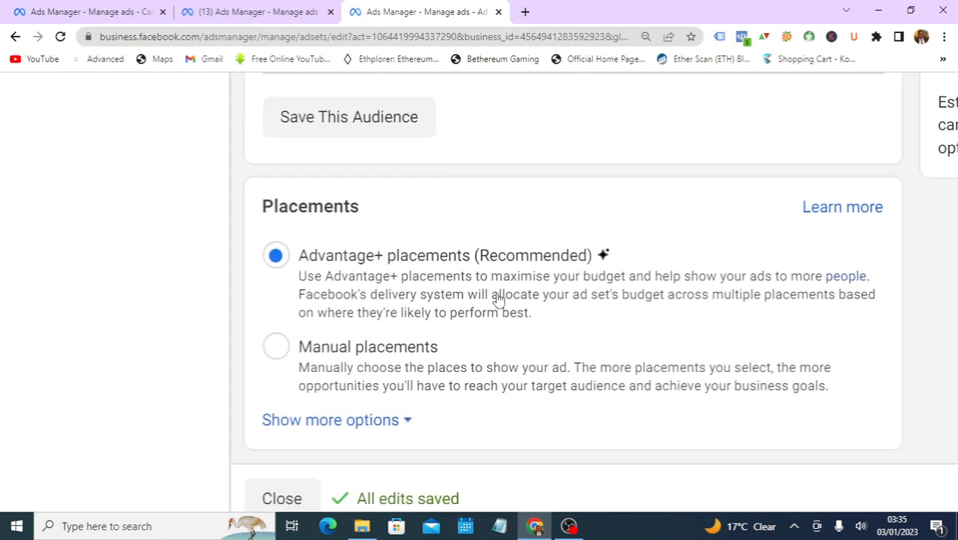
pyautogui.scroll(-3, 748, 355)
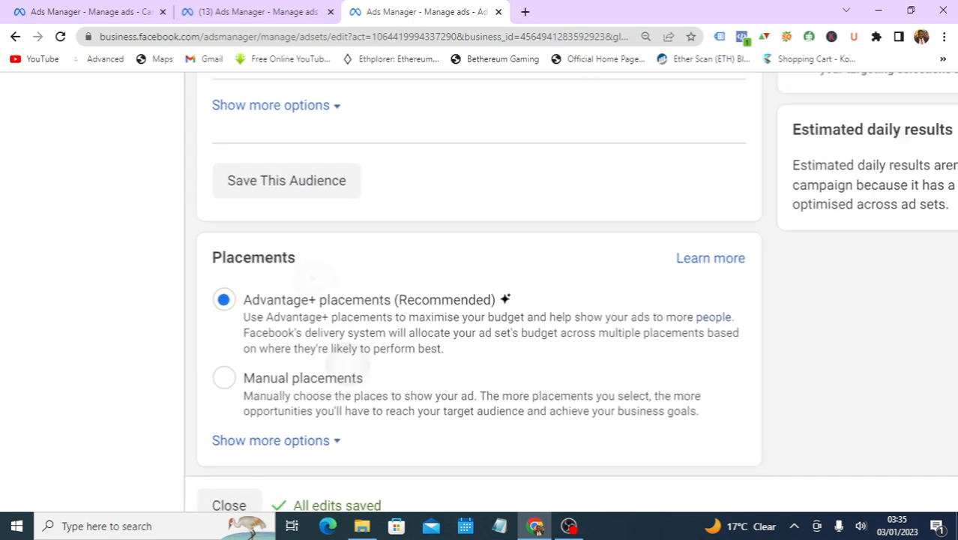
pyautogui.scroll(-1, 566, 319)
pyautogui.scroll(1, 564, 326)
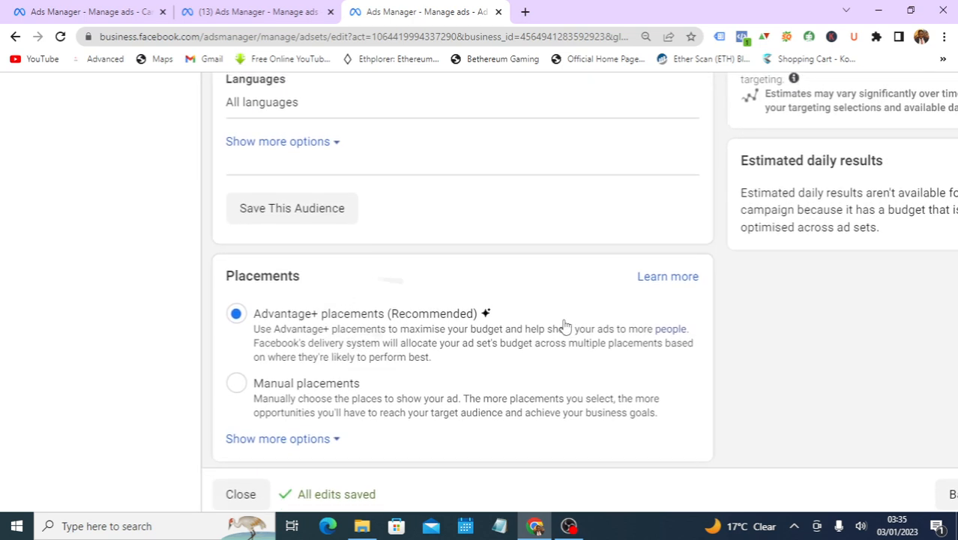
pyautogui.hscroll(-1, 566, 327)
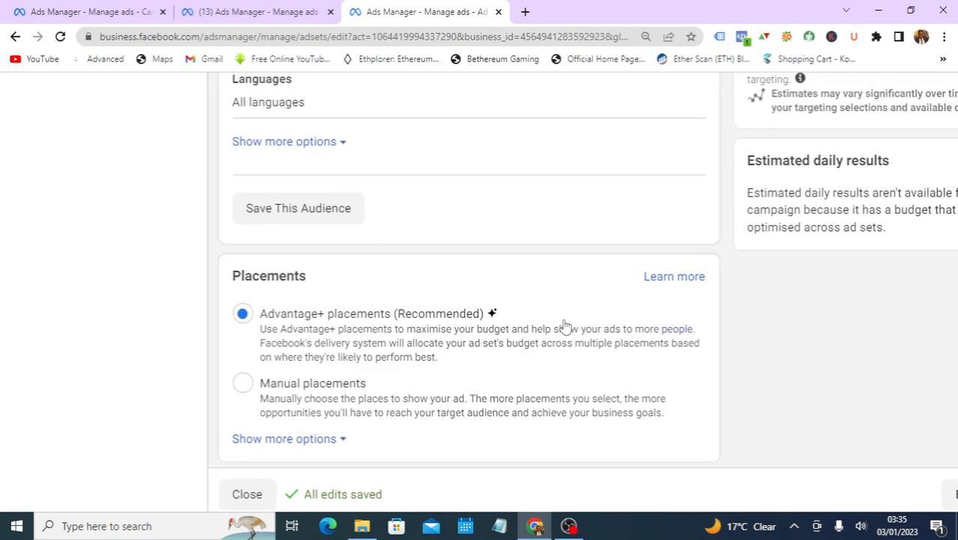
pyautogui.scroll(-2, 565, 326)
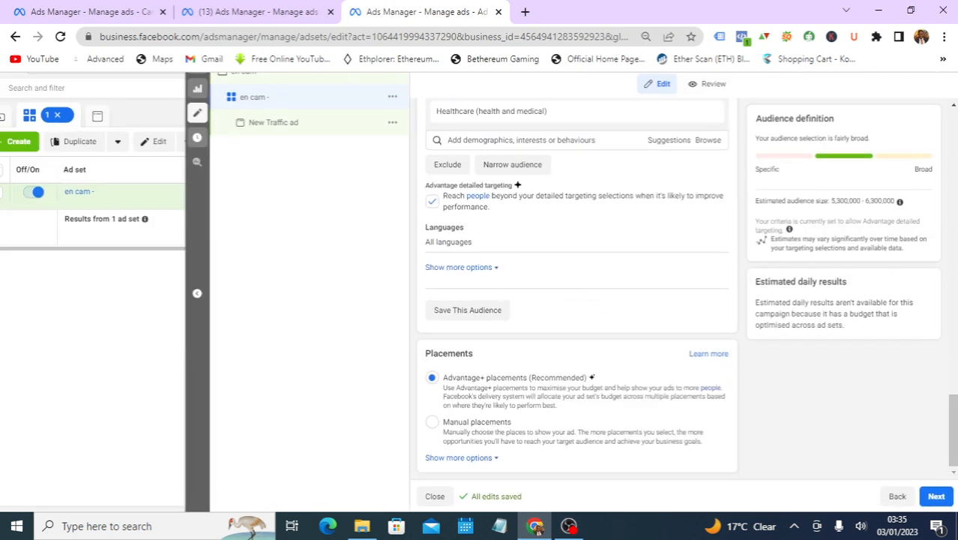
pyautogui.scroll(3, 570, 315)
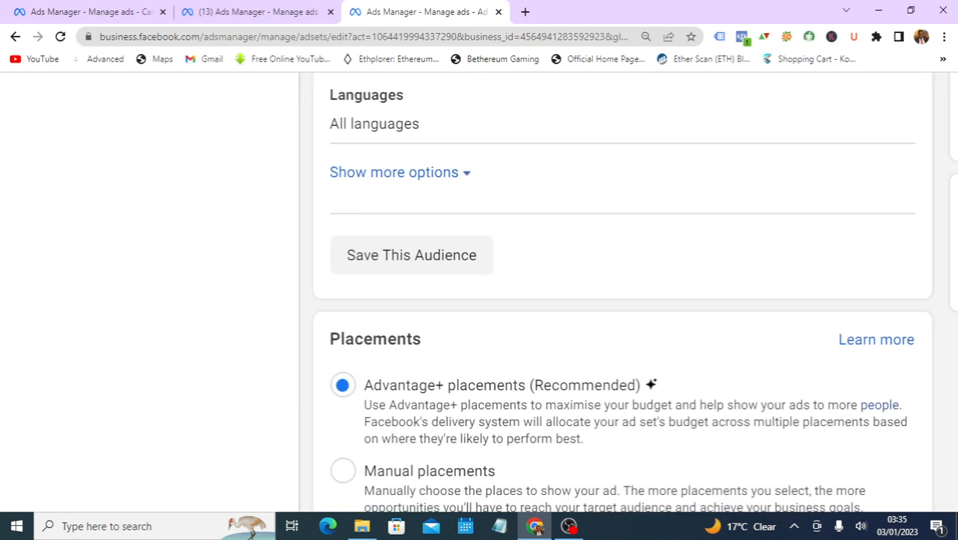
pyautogui.scroll(-1, 570, 315)
pyautogui.hscroll(1, 570, 315)
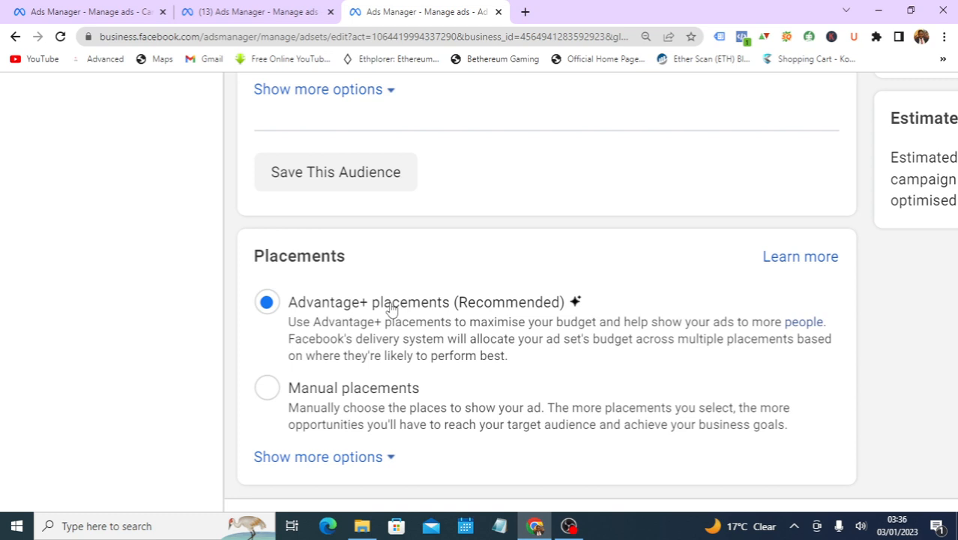
pyautogui.hscroll(3, 391, 308)
pyautogui.hscroll(-3, 392, 309)
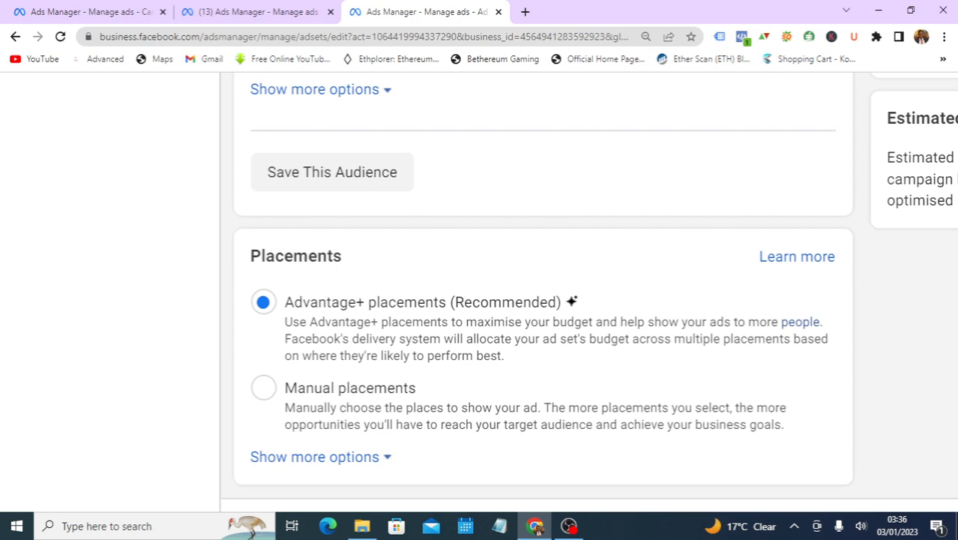
pyautogui.scroll(-5, 556, 338)
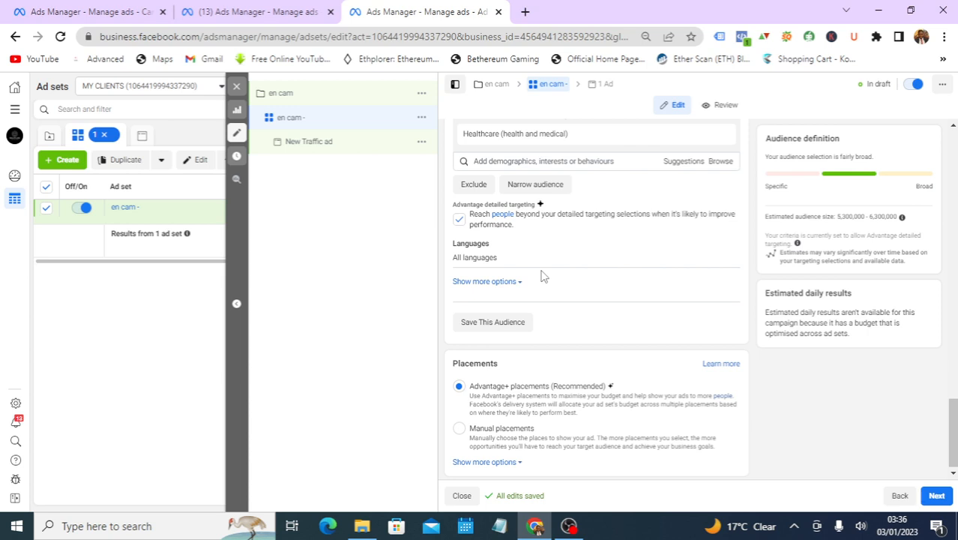
pyautogui.scroll(-1, 544, 277)
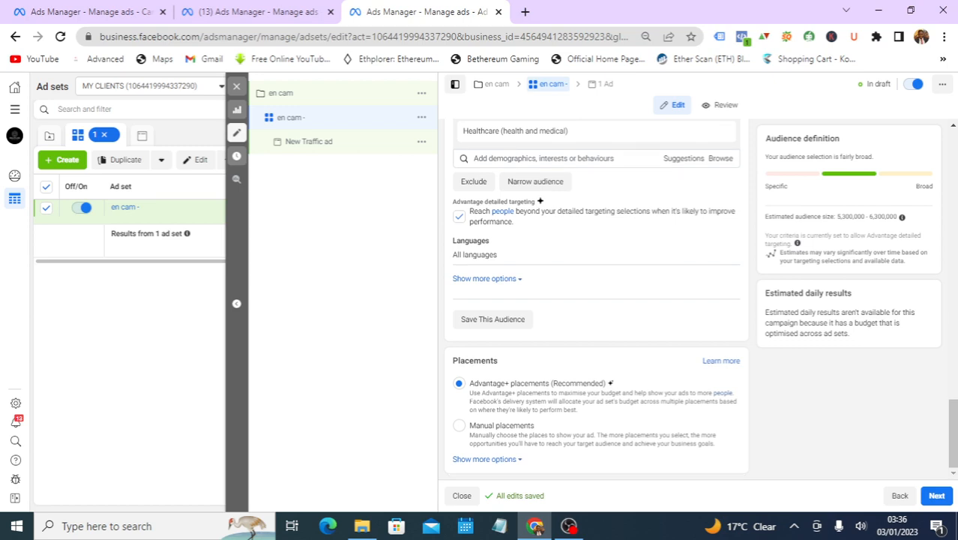
pyautogui.scroll(3, 545, 300)
pyautogui.hscroll(2, 517, 300)
pyautogui.scroll(3, 515, 375)
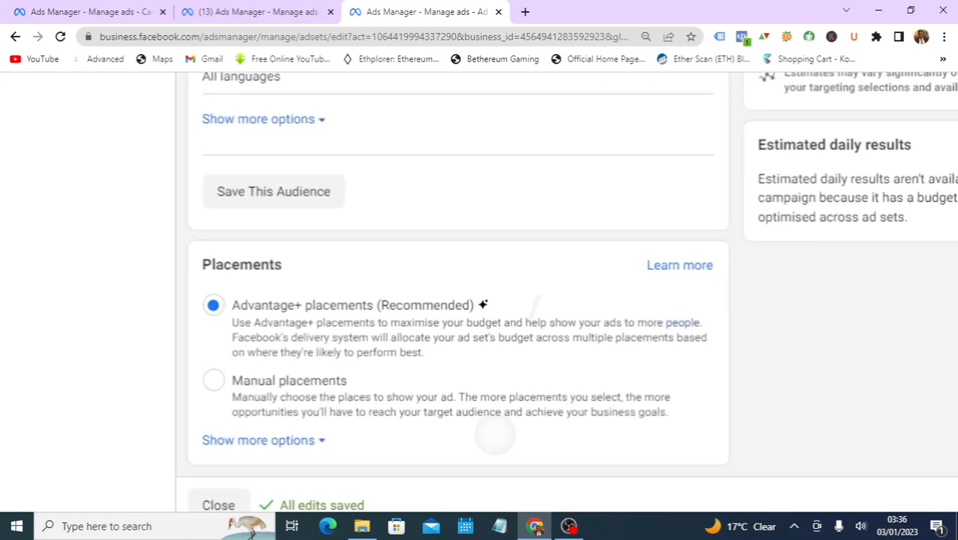
pyautogui.scroll(1, 495, 435)
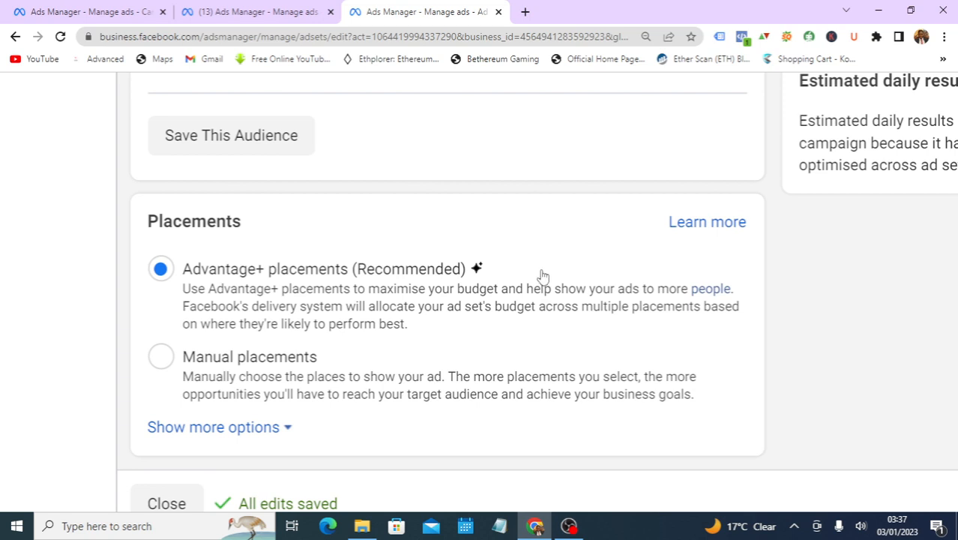
# Turn off Advantage detailed targeting for the audience and proceed to the settings of the New Traffic ad.
pyautogui.hotkey('ctrl', '-')
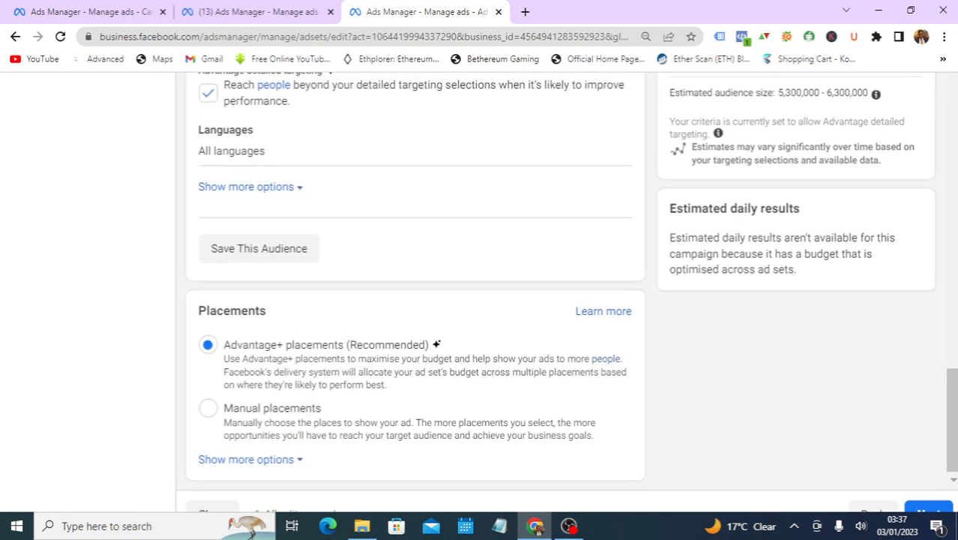
pyautogui.hotkey('ctrl', '-')
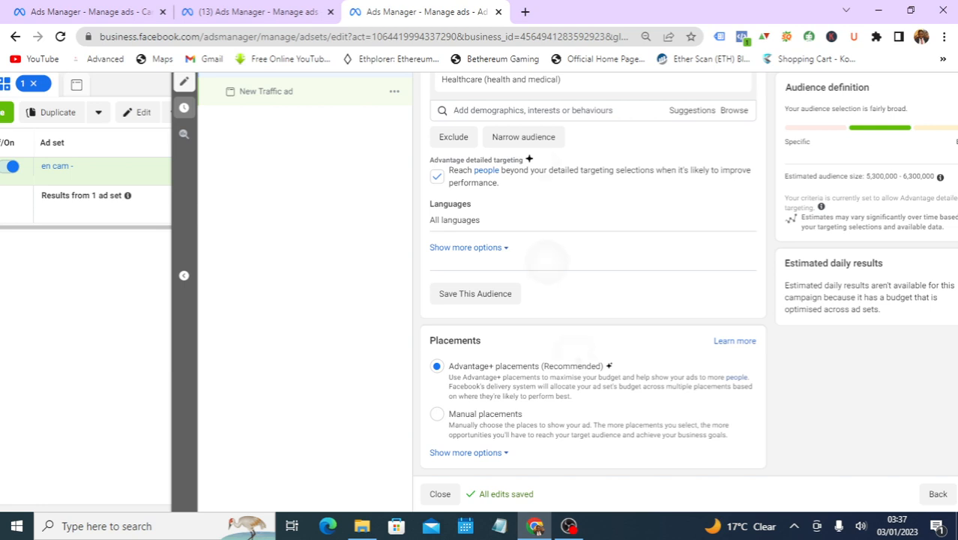
pyautogui.hotkey('ctrl', '-')
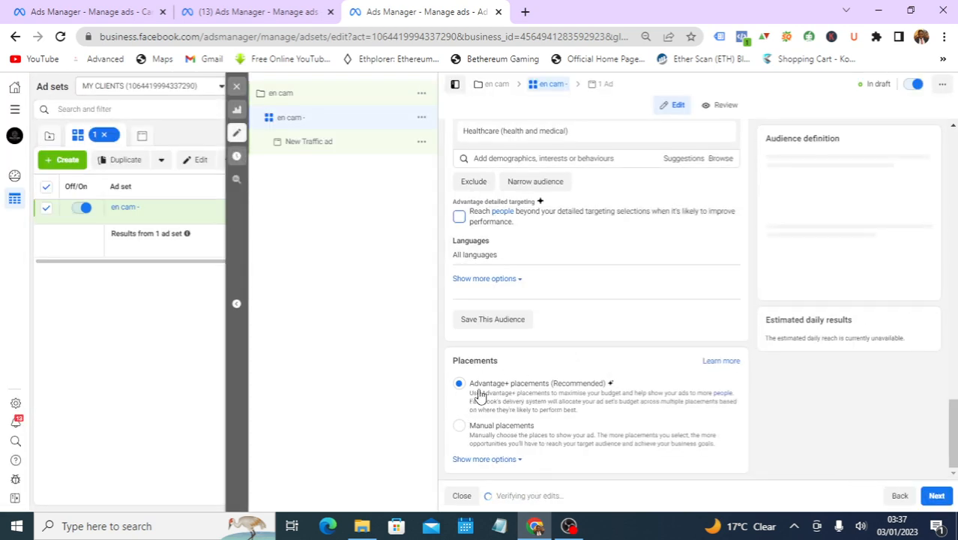
pyautogui.click(937, 496)
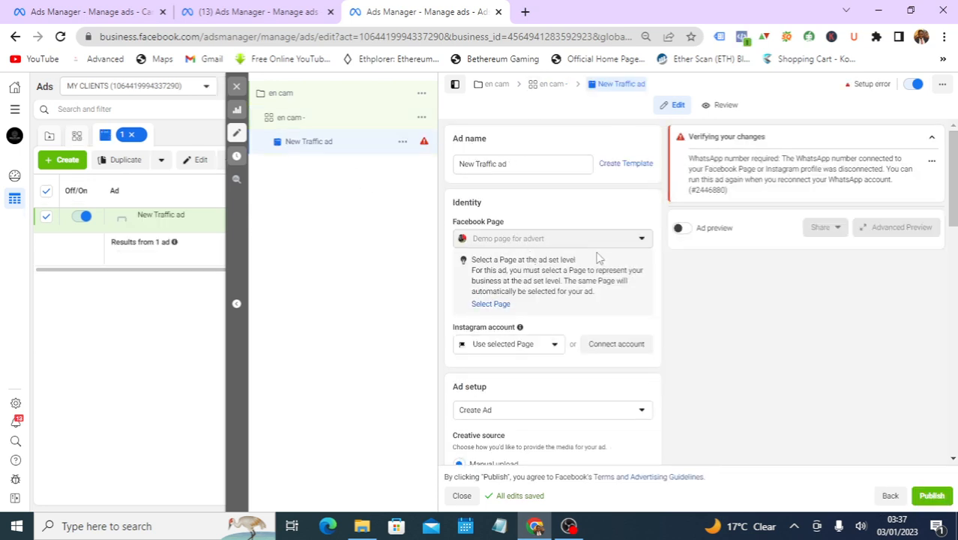
# Examine the New Traffic ad's WhatsApp setup error, Facebook Page and Instagram identity, creative source and format options.
pyautogui.moveTo(425, 149)
pyautogui.scroll(4, 522, 365)
pyautogui.hscroll(2, 523, 365)
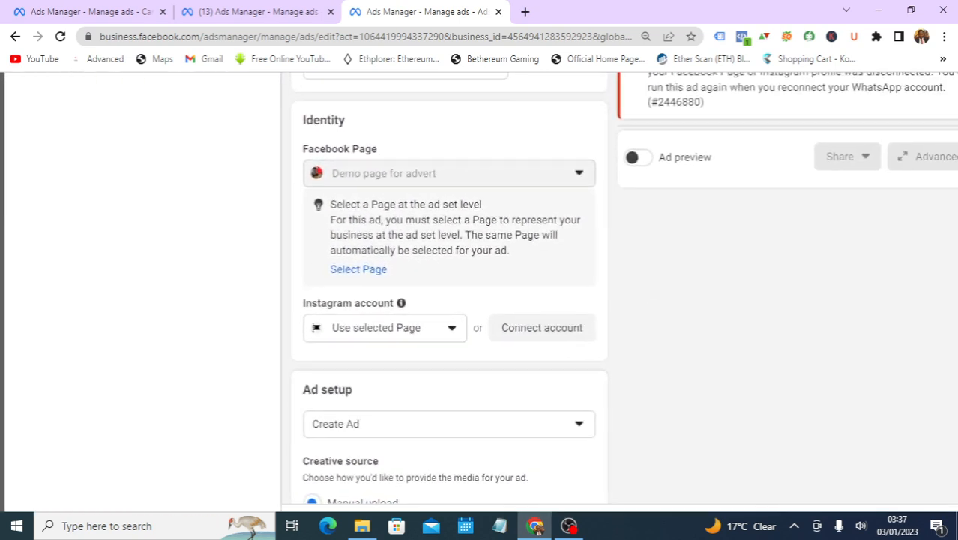
pyautogui.scroll(1, 480, 293)
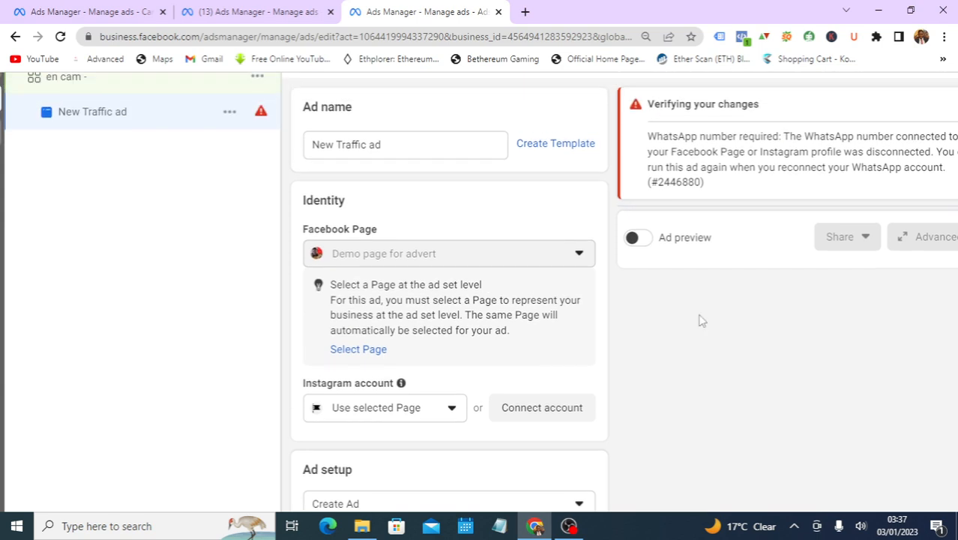
pyautogui.hscroll(-2, 698, 318)
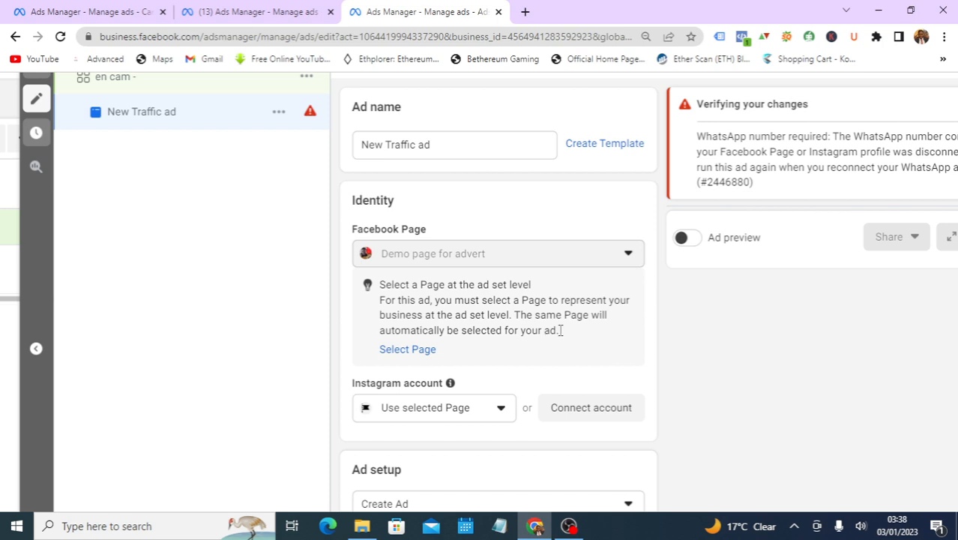
pyautogui.scroll(-2, 626, 365)
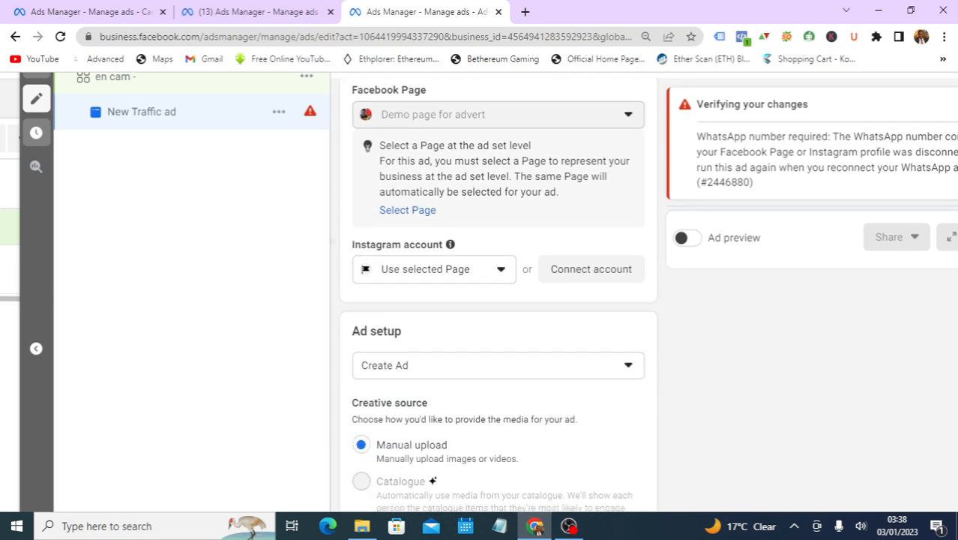
pyautogui.scroll(1, 627, 365)
pyautogui.hscroll(2, 626, 365)
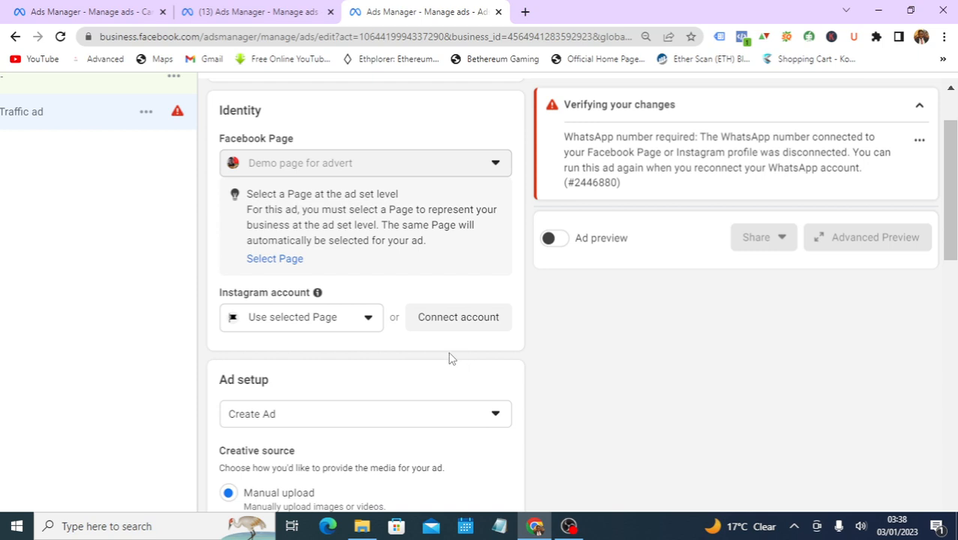
pyautogui.scroll(-2, 448, 352)
pyautogui.scroll(-1, 448, 353)
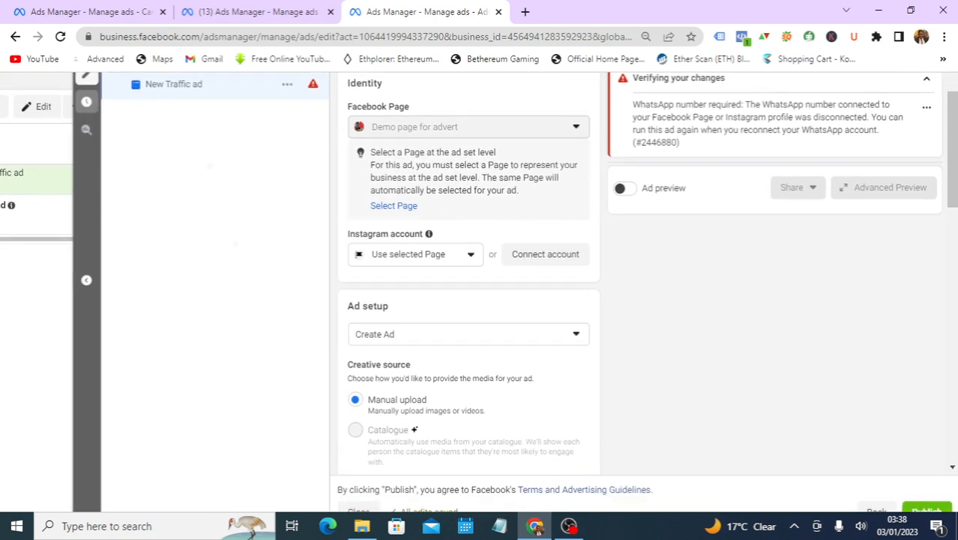
pyautogui.scroll(2, 527, 306)
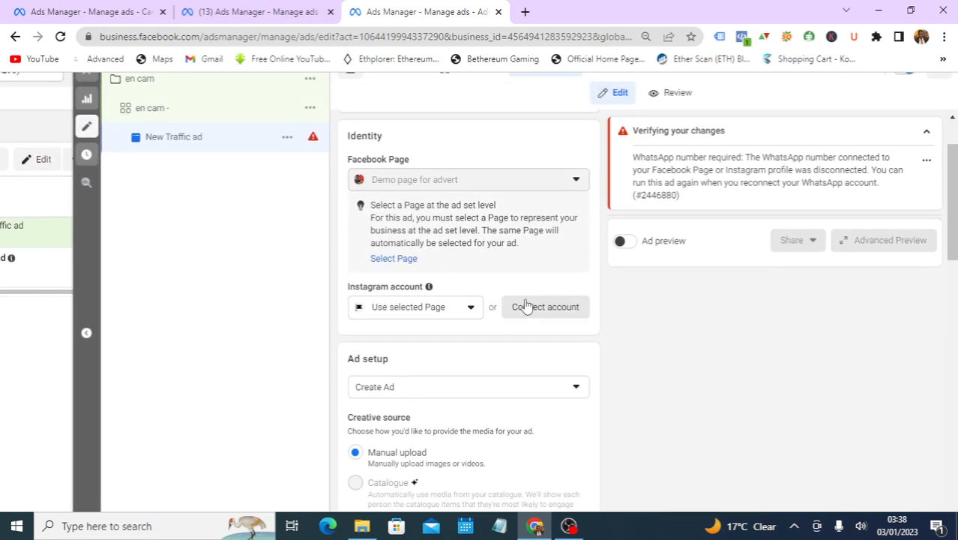
pyautogui.scroll(-4, 458, 322)
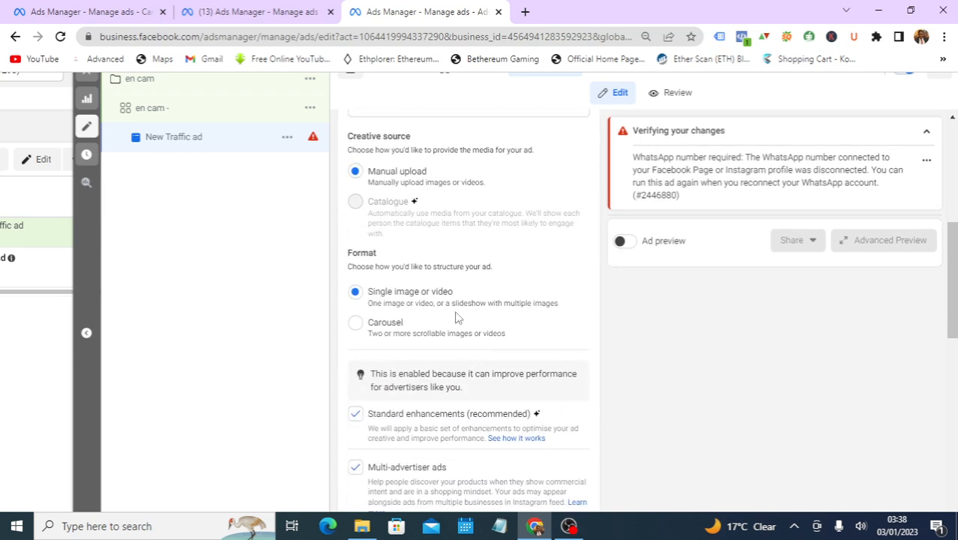
pyautogui.scroll(-2, 455, 317)
pyautogui.scroll(2, 454, 315)
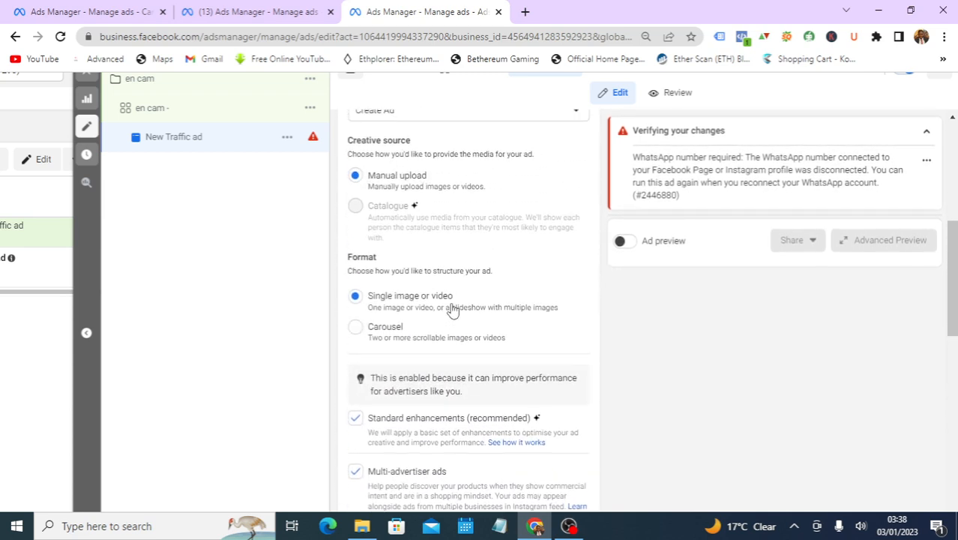
# Add the account image 10.png_105 as the media for the New Traffic ad and proceed to its cropping.
pyautogui.scroll(3, 452, 310)
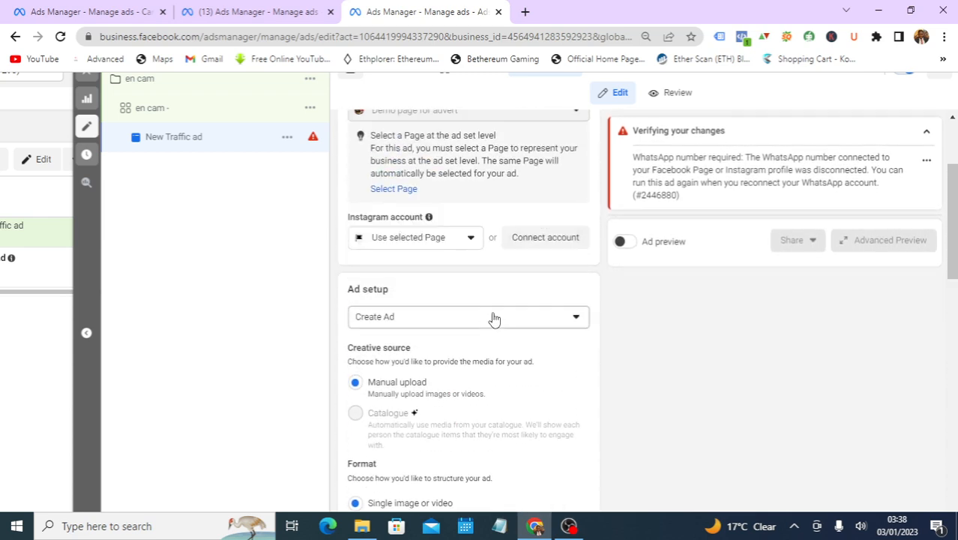
pyautogui.scroll(-10, 493, 318)
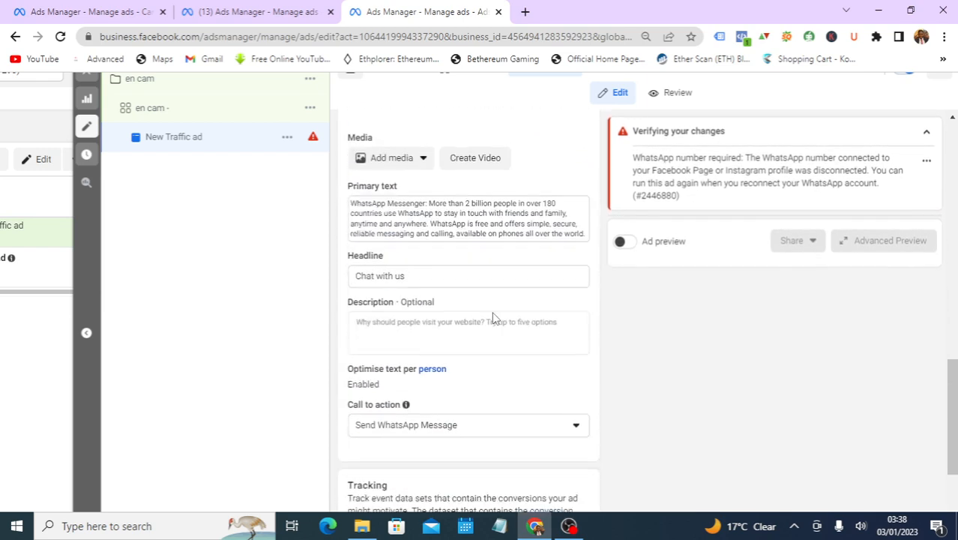
pyautogui.scroll(2, 493, 319)
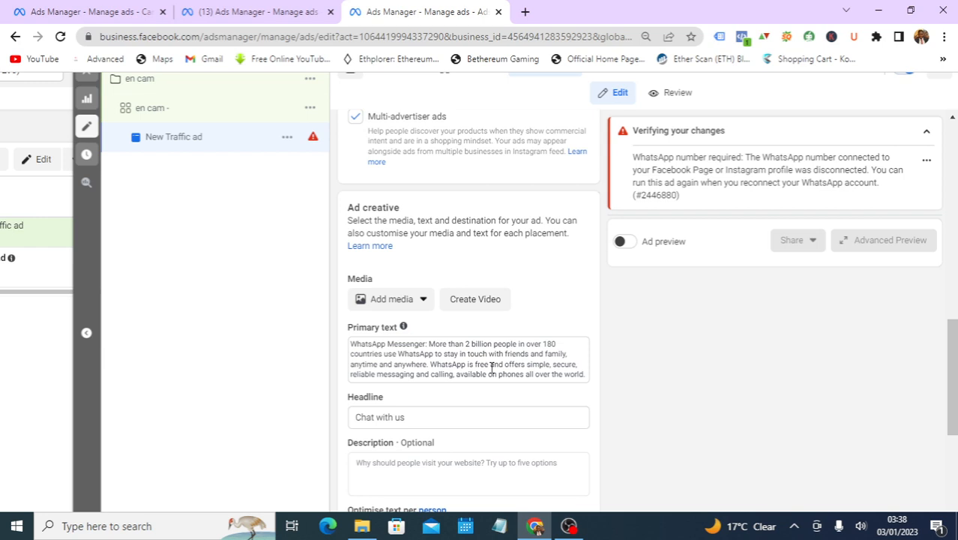
pyautogui.click(395, 299)
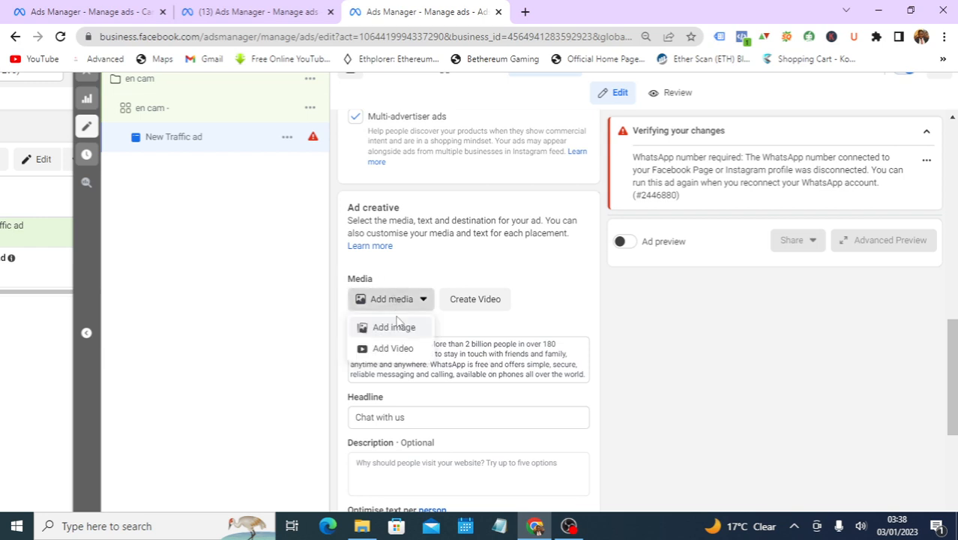
pyautogui.click(396, 325)
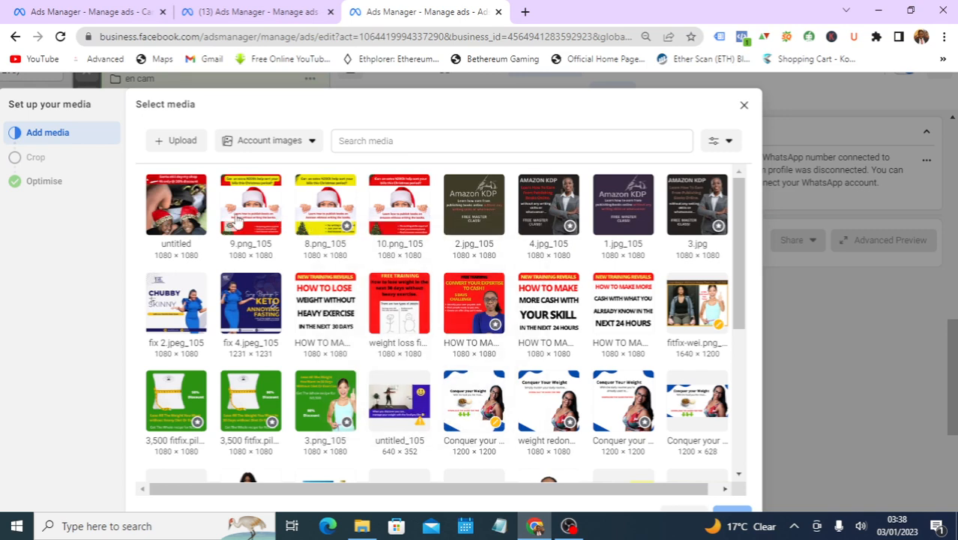
pyautogui.click(237, 222)
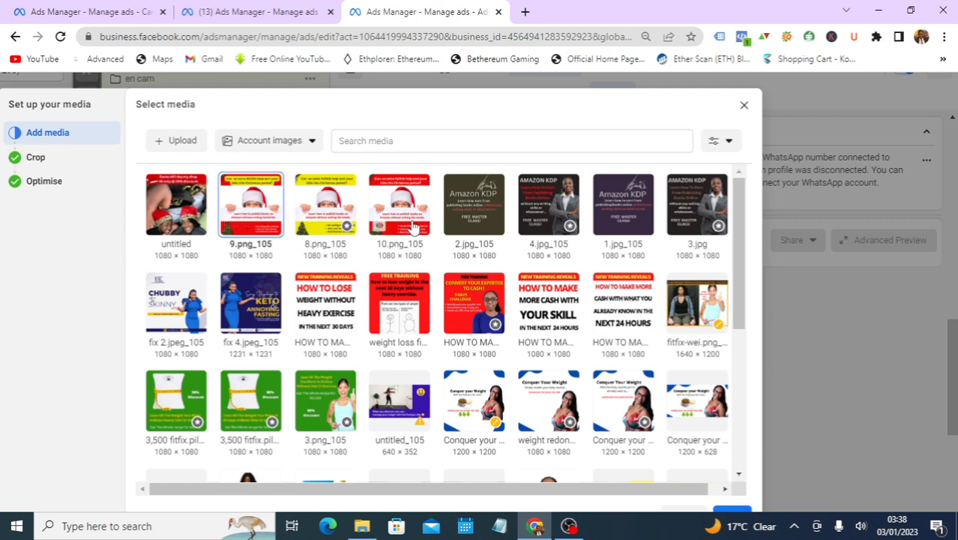
pyautogui.click(413, 226)
pyautogui.scroll(-4, 731, 438)
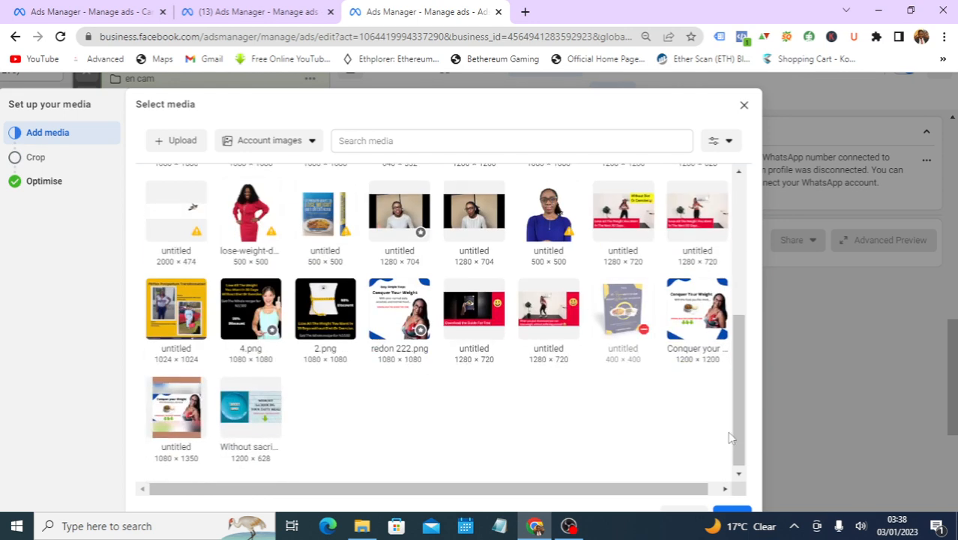
pyautogui.scroll(-3, 731, 439)
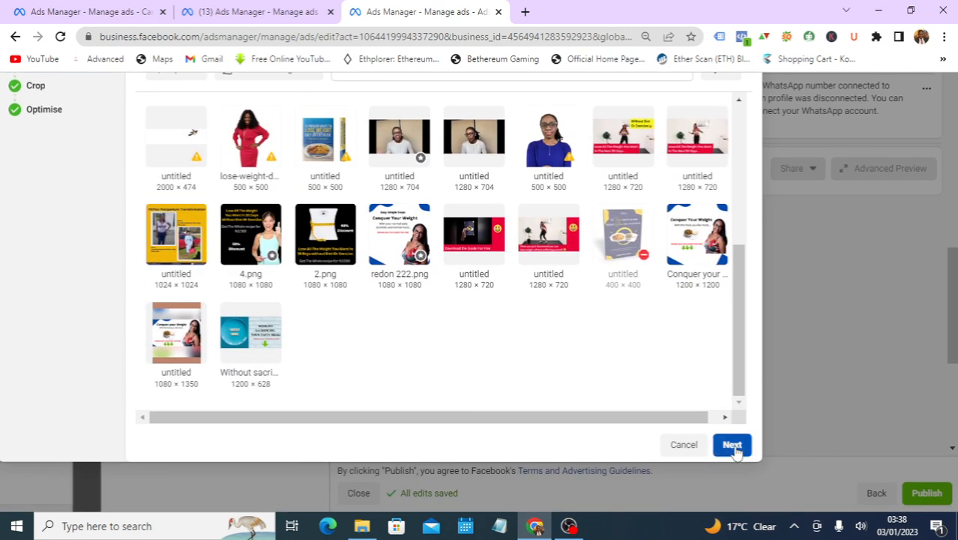
pyautogui.click(732, 444)
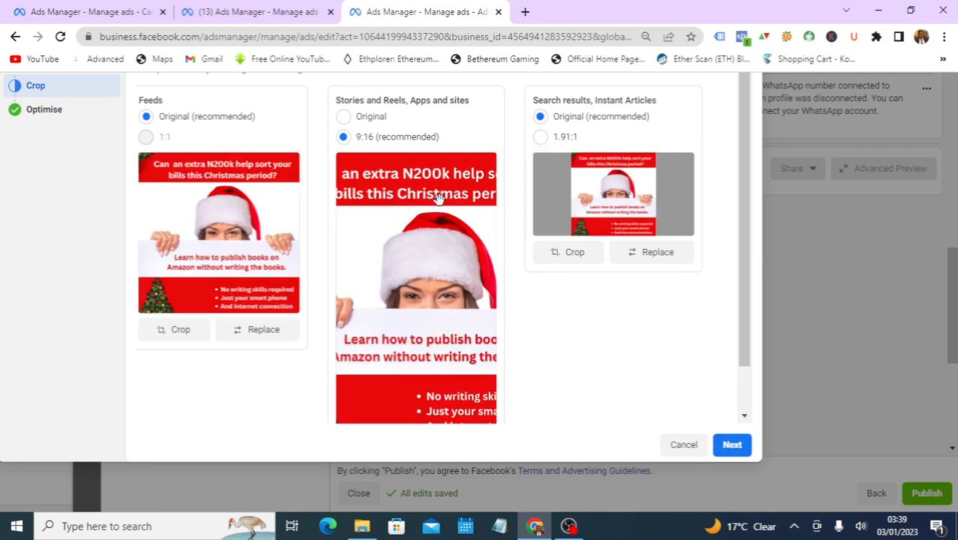
# Accept the suggested image crops and turn on all optimisations to finish the media setup.
pyautogui.click(734, 444)
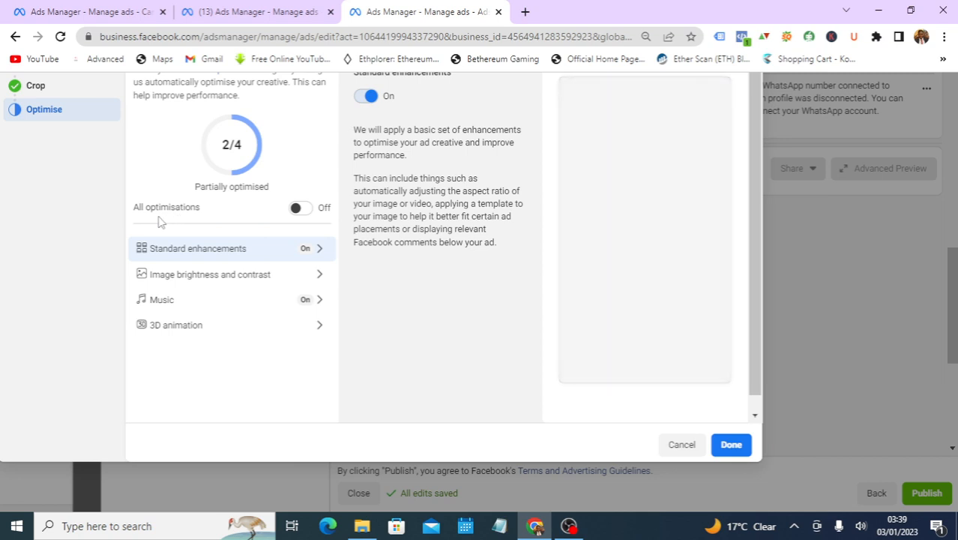
pyautogui.click(300, 210)
pyautogui.click(731, 444)
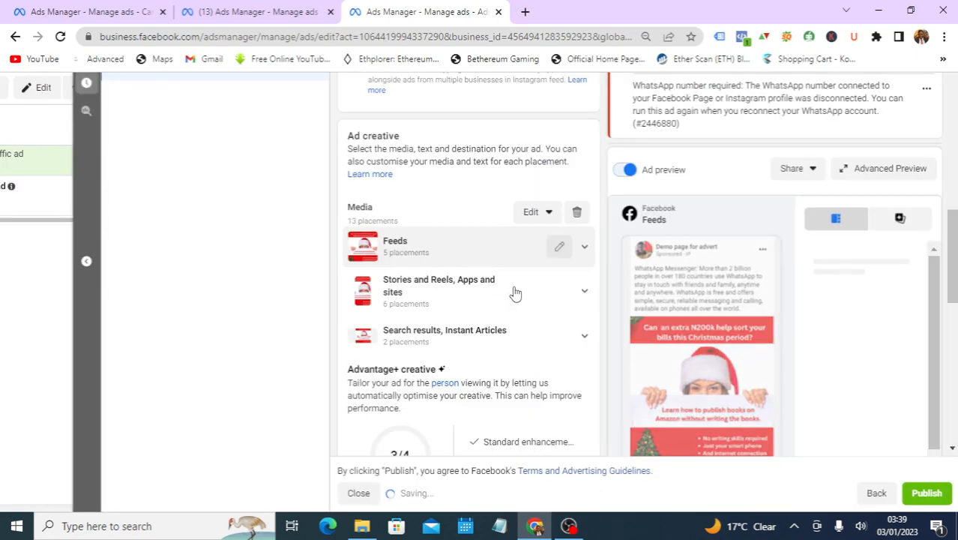
# Replace the ad's headline with "Reach out to us".
pyautogui.scroll(-5, 599, 277)
pyautogui.scroll(2, 516, 280)
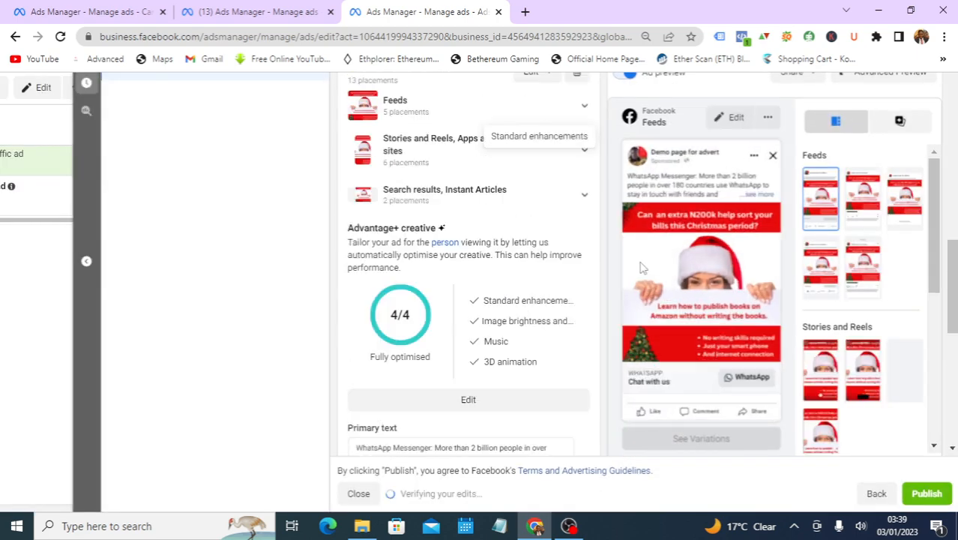
pyautogui.scroll(-5, 449, 300)
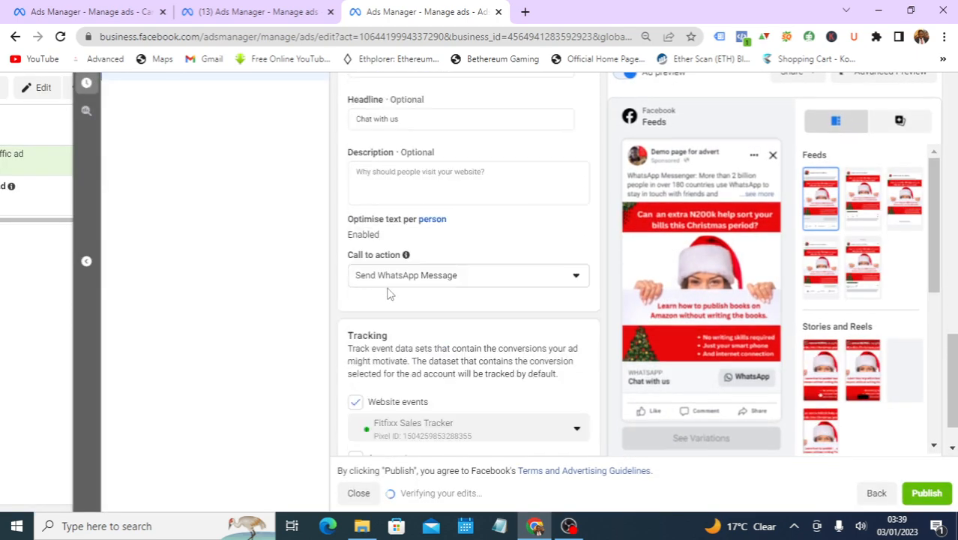
pyautogui.scroll(2, 375, 180)
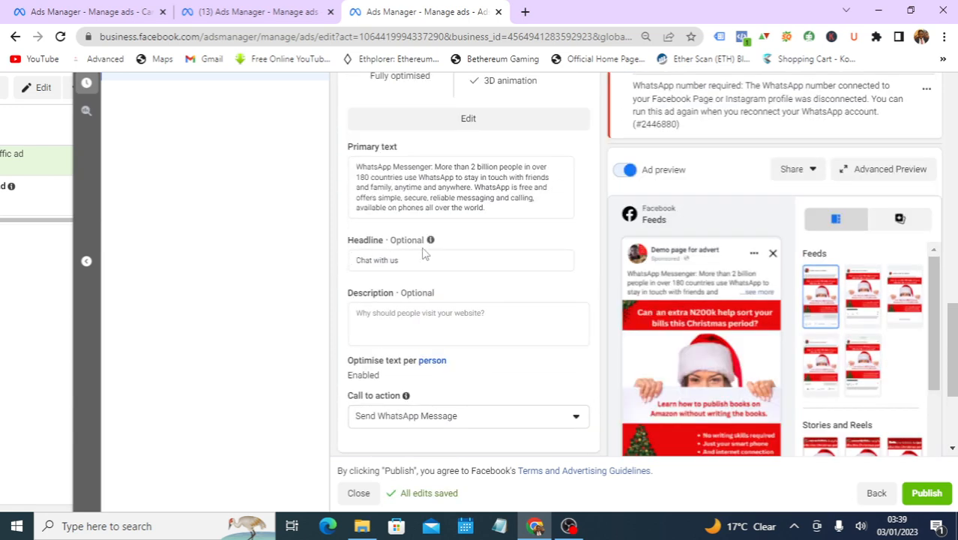
pyautogui.moveTo(420, 261); pyautogui.dragTo(358, 270)
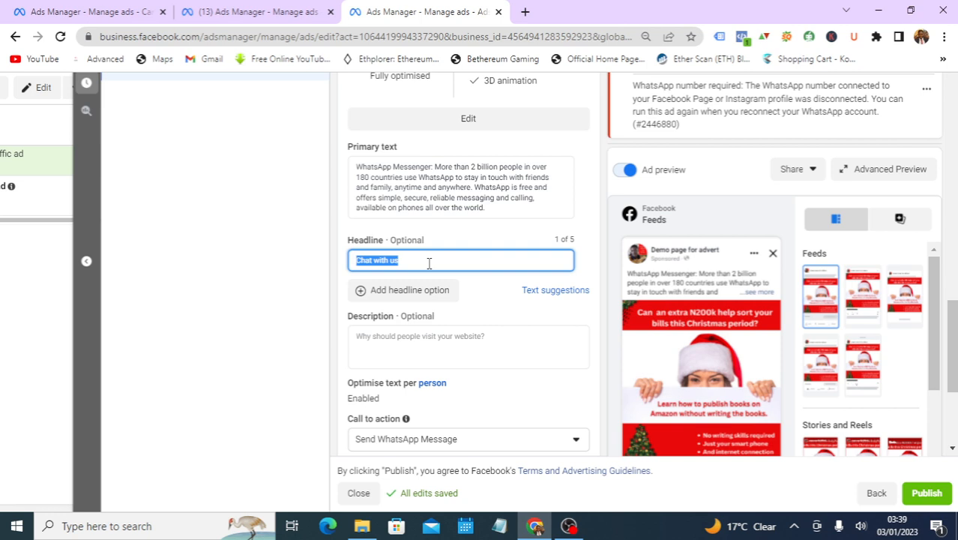
pyautogui.write('B')
pyautogui.write('each outo')
pyautogui.press('BackSpace')
pyautogui.write('to us')
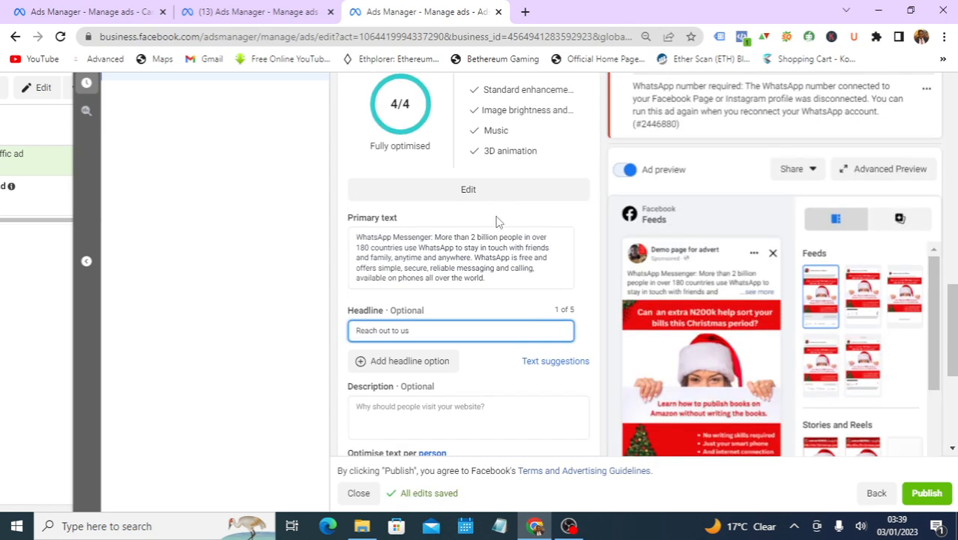
# Replace the ad's primary text with "Take our awesome offer for 2o% discount".
pyautogui.moveTo(659, 291)
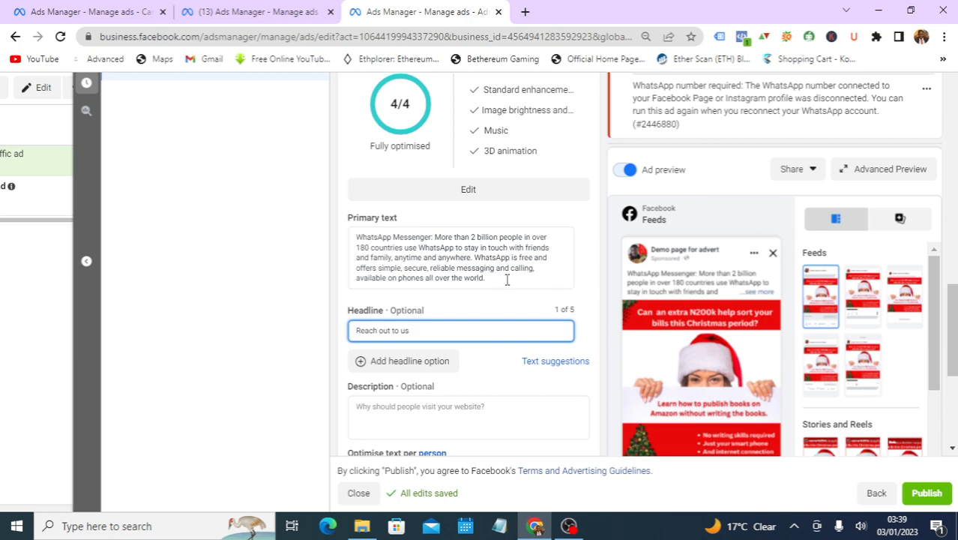
pyautogui.moveTo(508, 279); pyautogui.dragTo(347, 242)
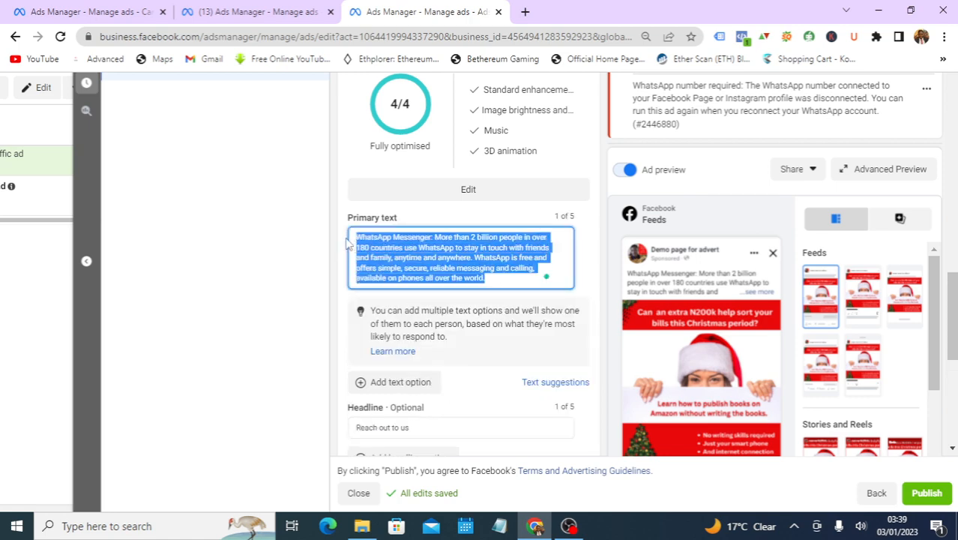
pyautogui.press('BackSpace')
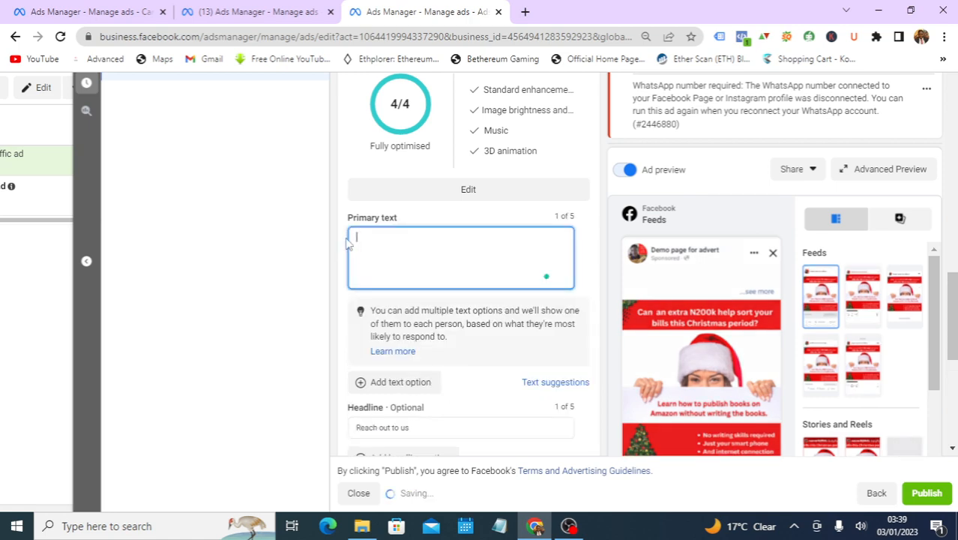
pyautogui.write('Take our awes')
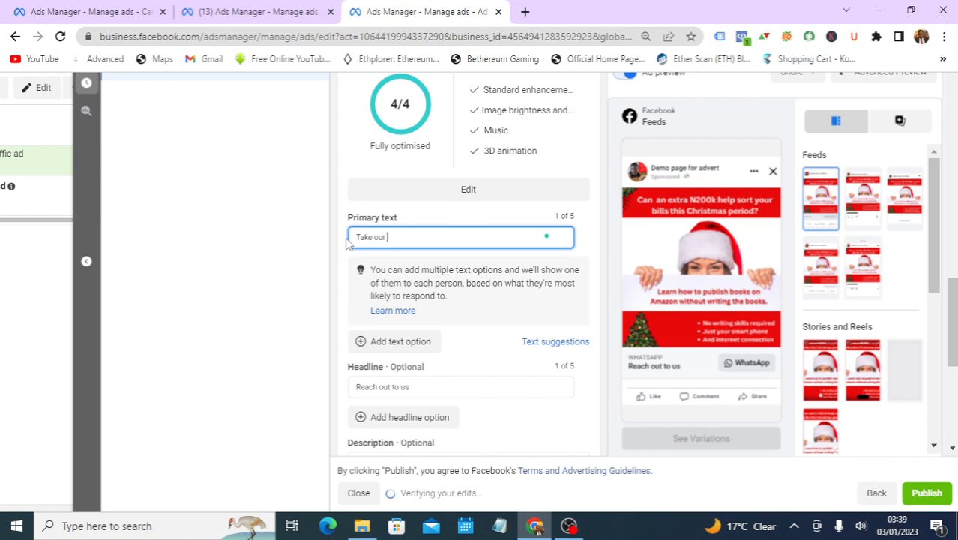
pyautogui.write('offer for')
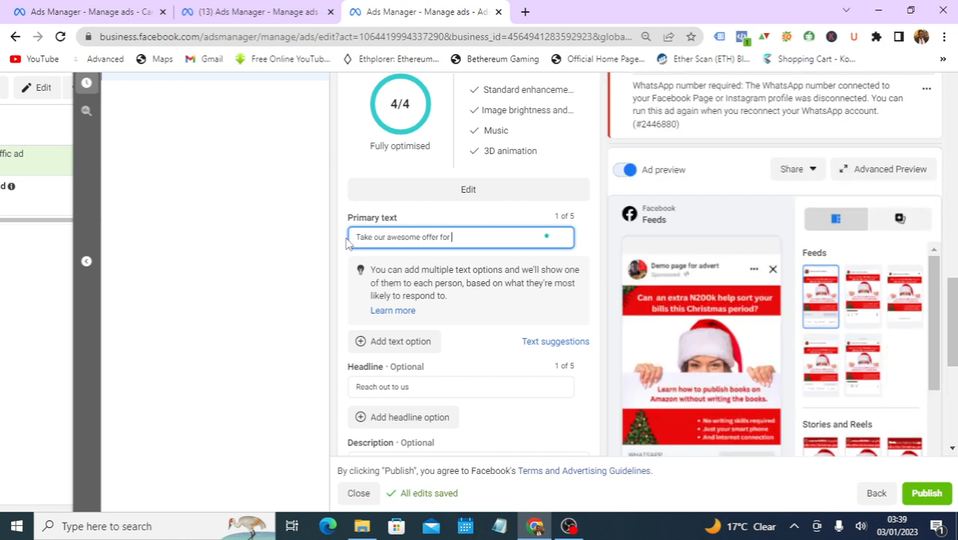
pyautogui.write(' 2o')
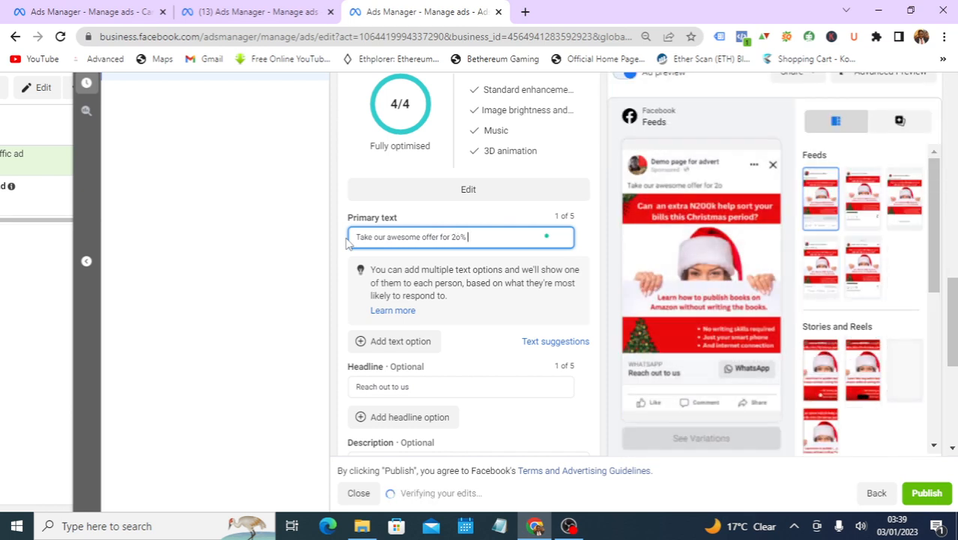
pyautogui.write('% discount')
# Enter "Pay on Delivery" as the ad's optional description.
pyautogui.scroll(-3, 447, 303)
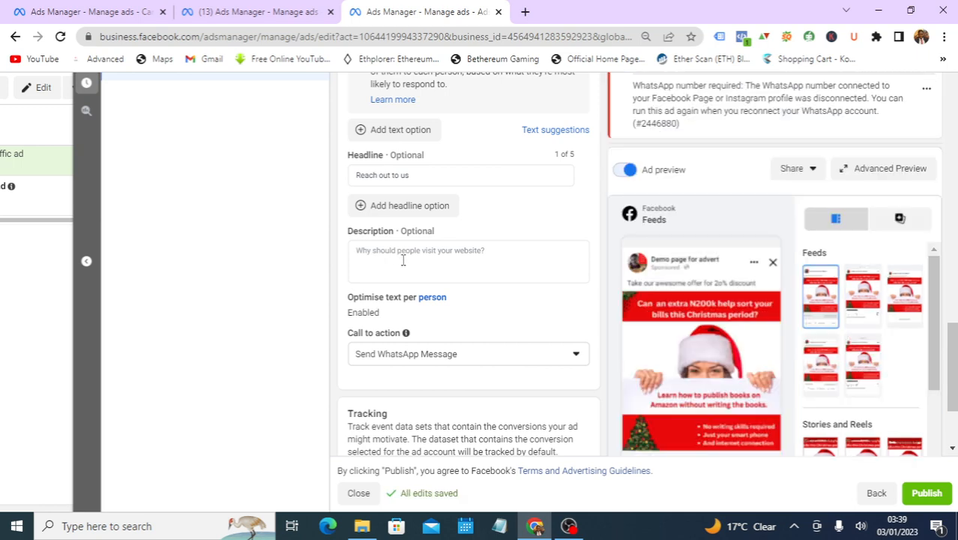
pyautogui.scroll(1, 397, 259)
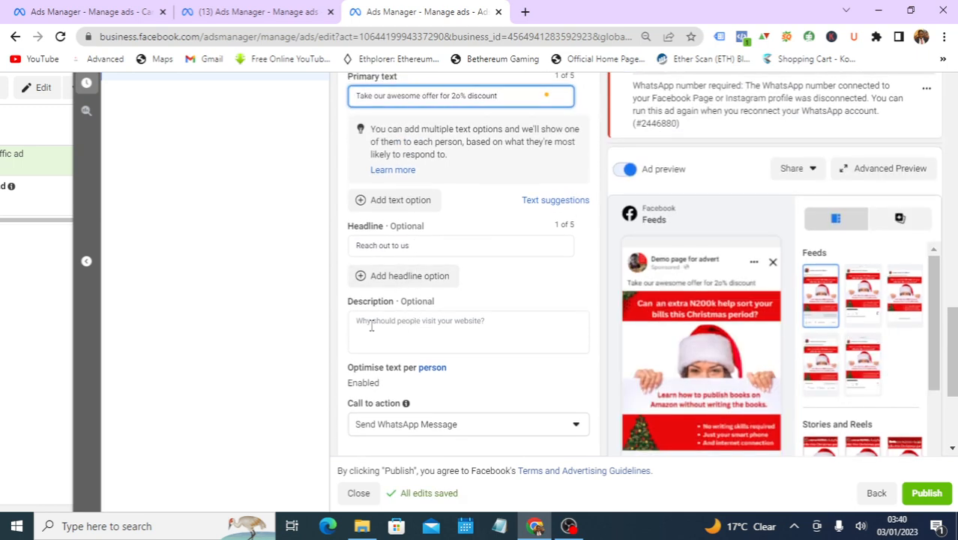
pyautogui.scroll(-1, 408, 323)
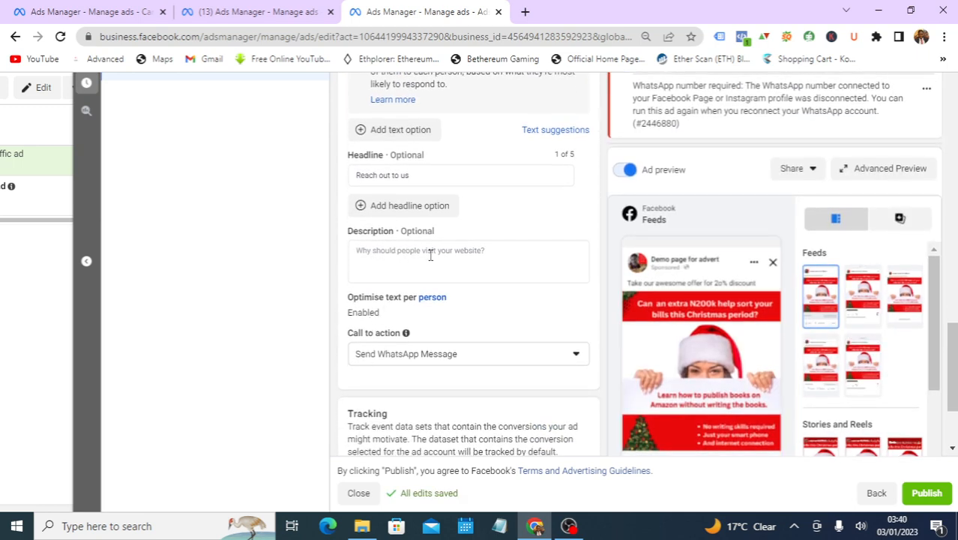
pyautogui.scroll(-2, 854, 353)
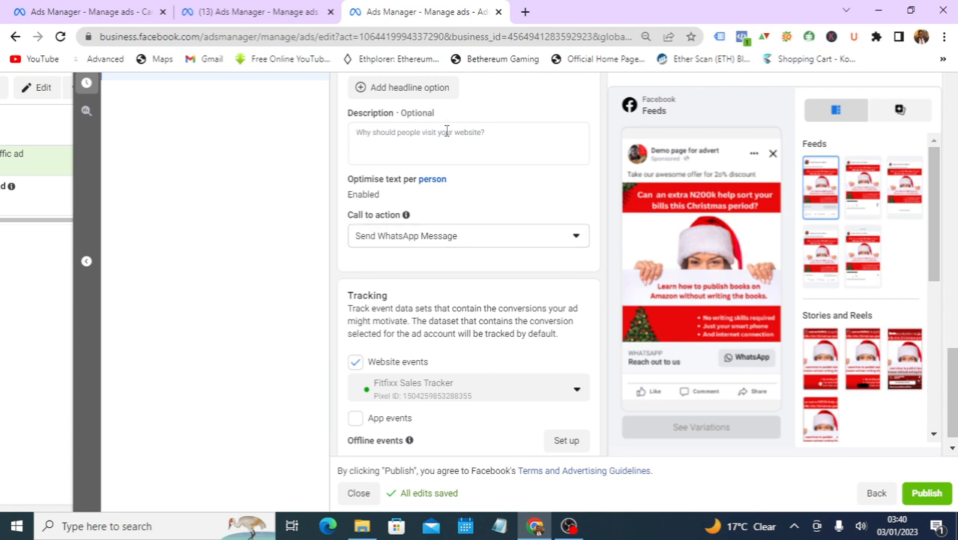
pyautogui.click(478, 132)
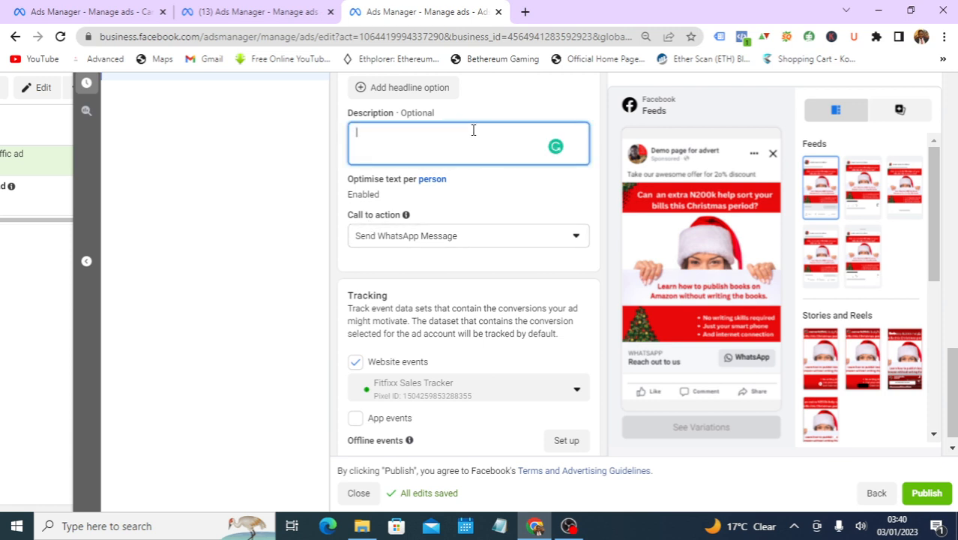
pyautogui.write('Pay on Delivery')
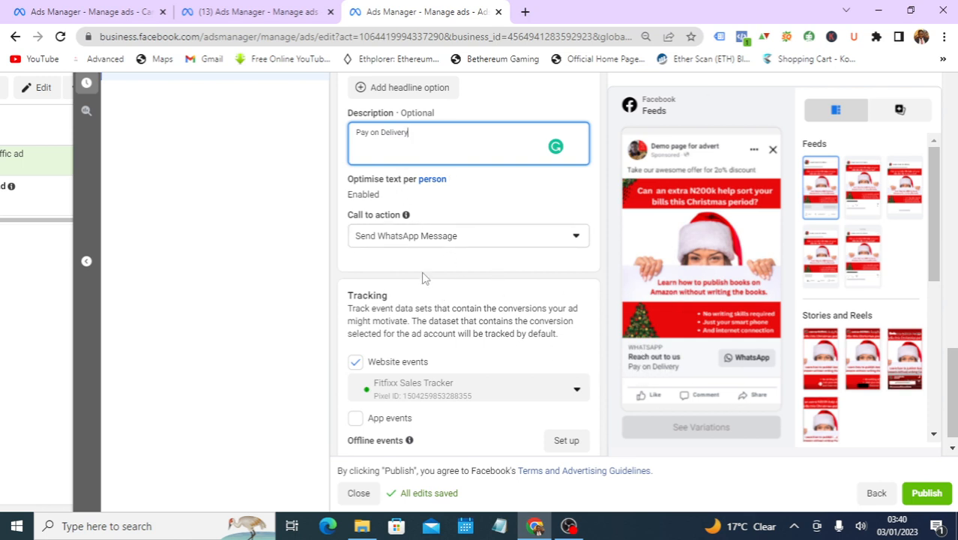
# Set the ad's call to action to Learn more.
pyautogui.scroll(-1, 501, 364)
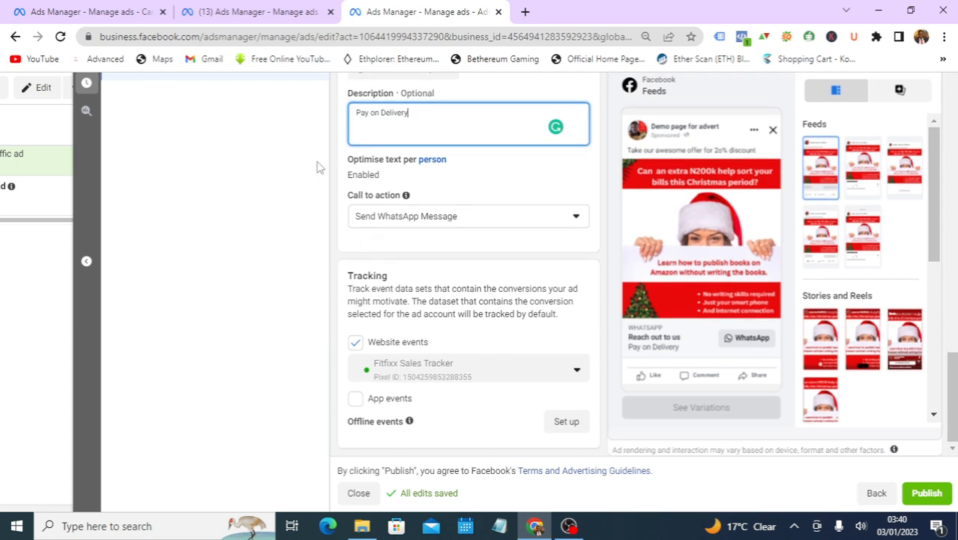
pyautogui.click(553, 219)
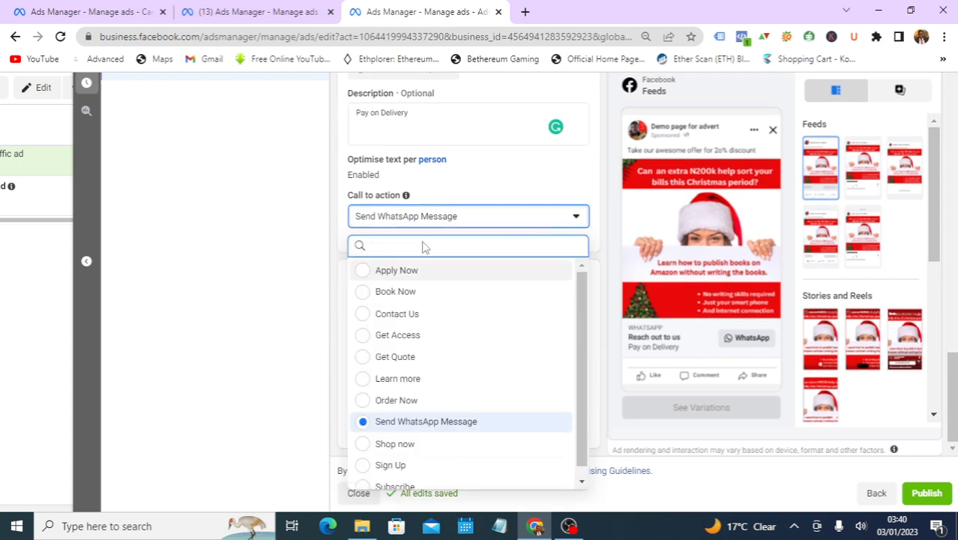
pyautogui.scroll(-1, 420, 405)
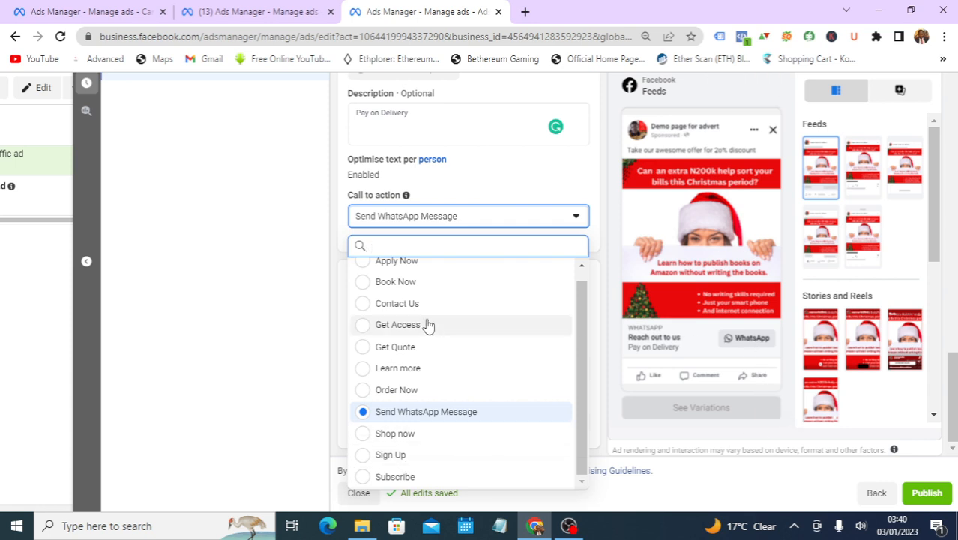
pyautogui.scroll(1, 396, 316)
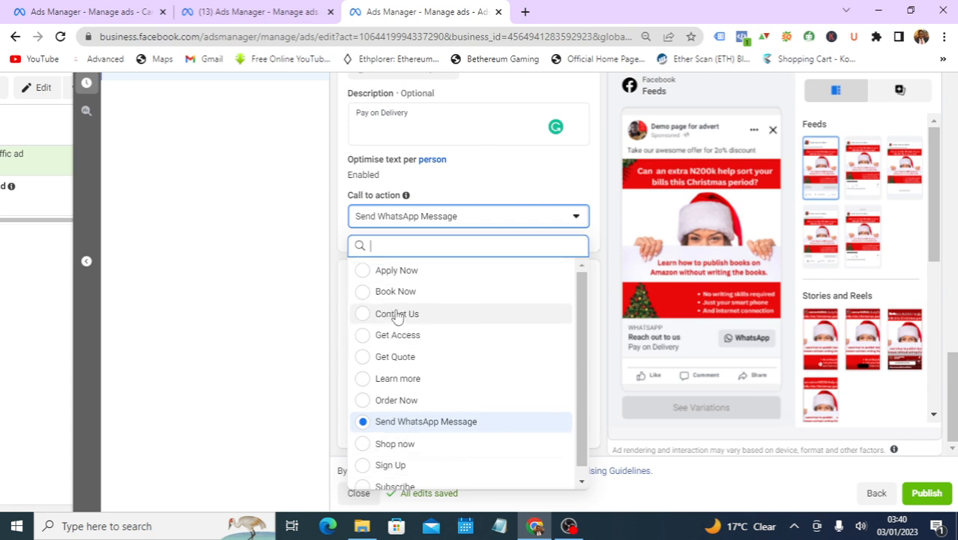
pyautogui.click(378, 379)
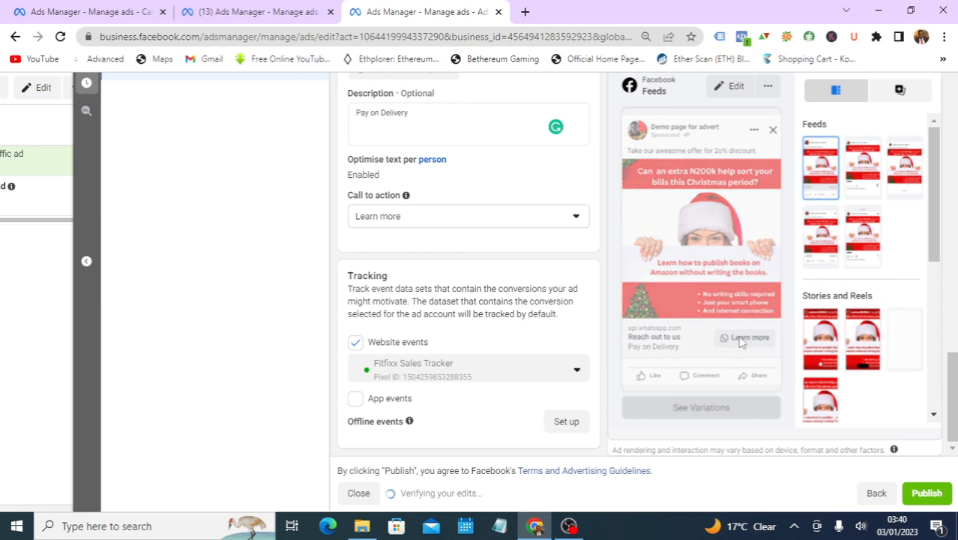
# Look through the available call-to-action options for the ad without changing the selection.
pyautogui.click(533, 225)
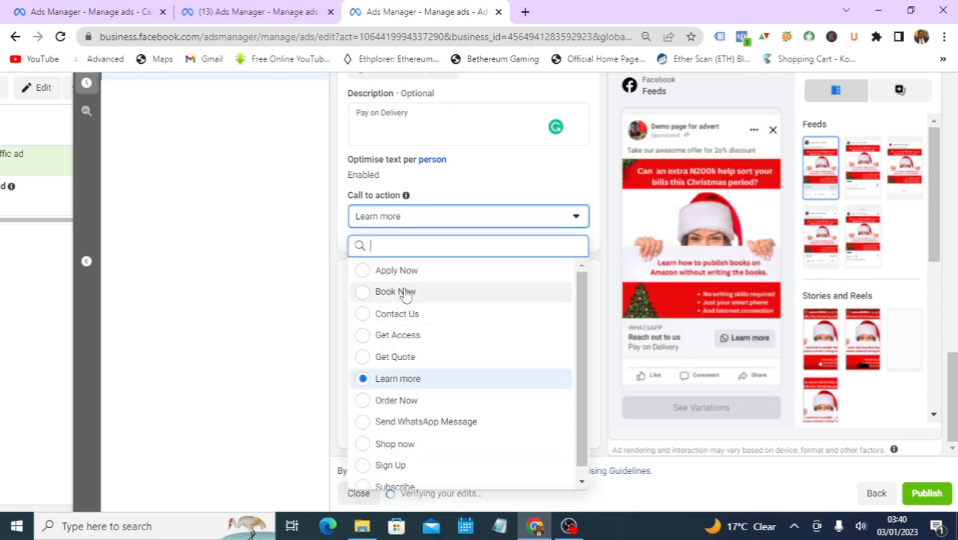
pyautogui.scroll(-1, 396, 390)
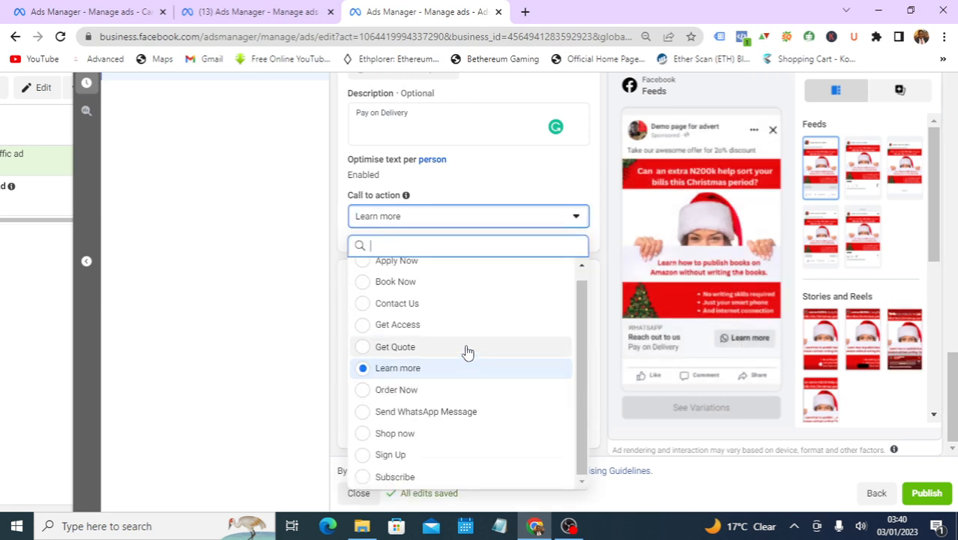
pyautogui.scroll(1, 464, 351)
pyautogui.click(472, 215)
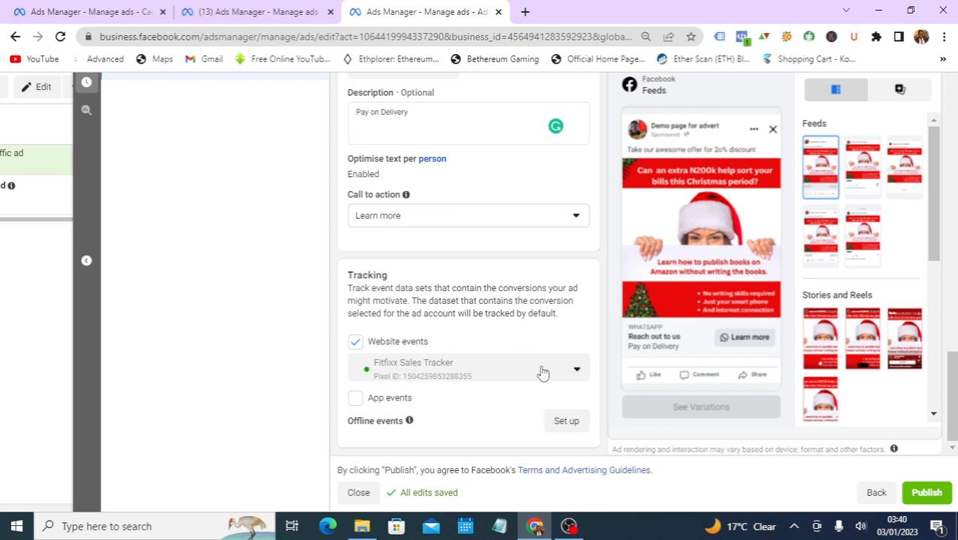
# Turn off Website events tracking for the ad.
pyautogui.click(355, 342)
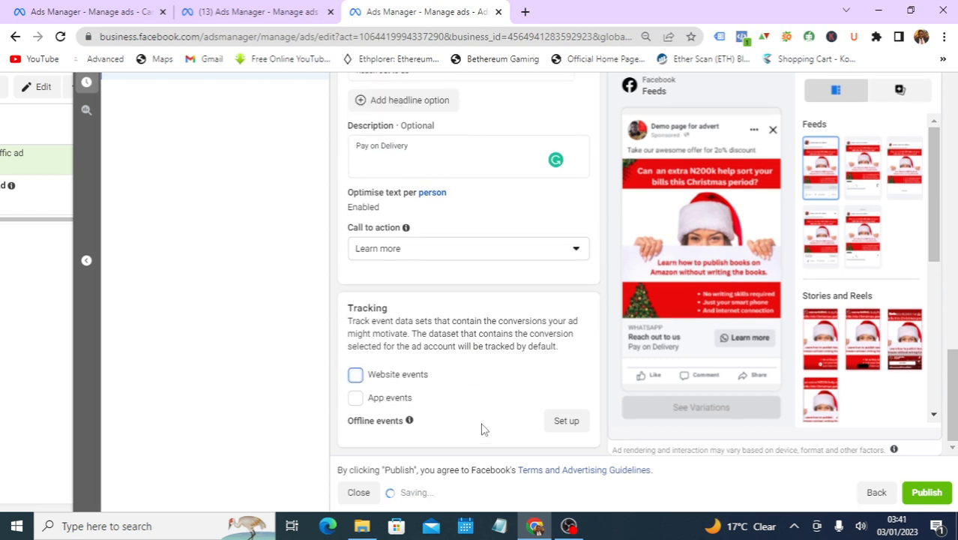
# Review the ad's identity, setup, creative and tracking settings, along with its change-verification notice and placement previews.
pyautogui.scroll(10, 472, 299)
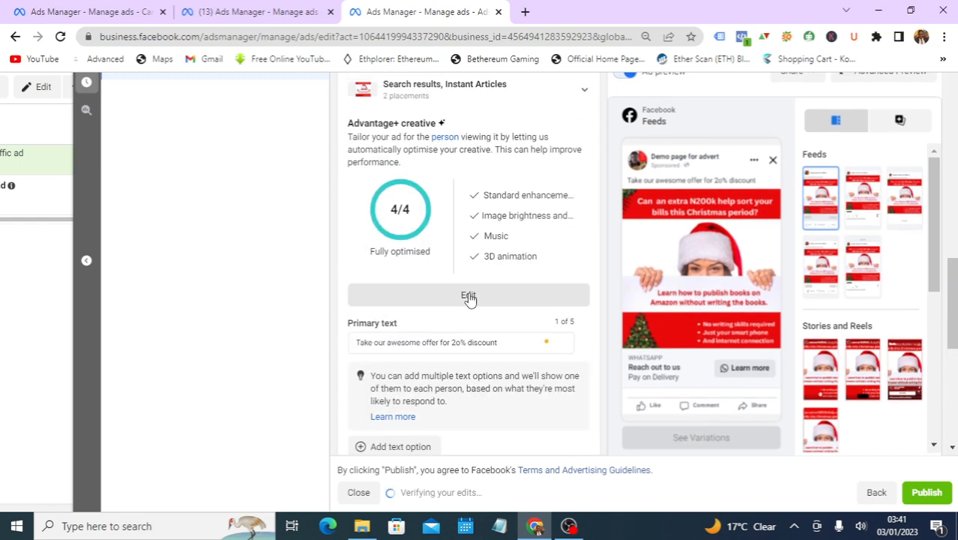
pyautogui.scroll(7, 471, 298)
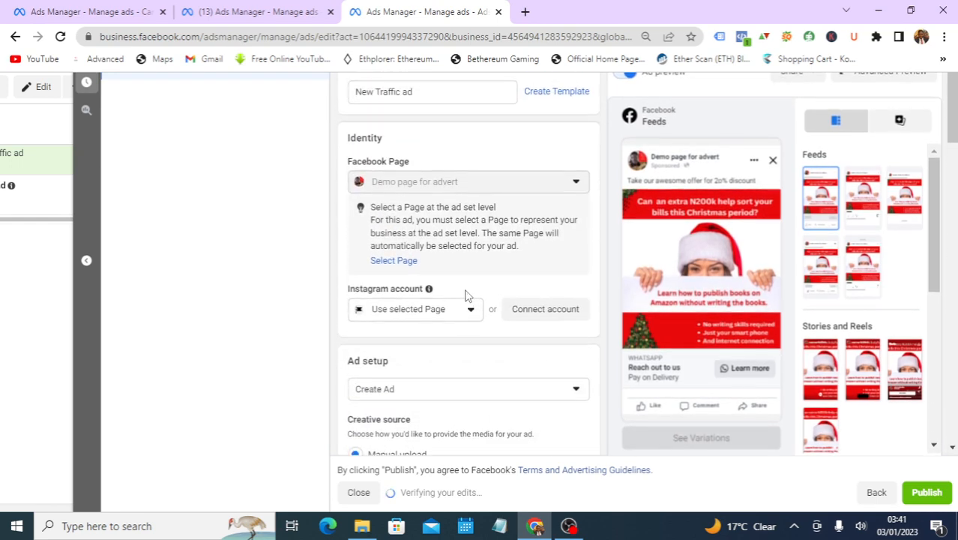
pyautogui.scroll(-3, 469, 285)
pyautogui.scroll(3, 469, 283)
pyautogui.scroll(2, 844, 314)
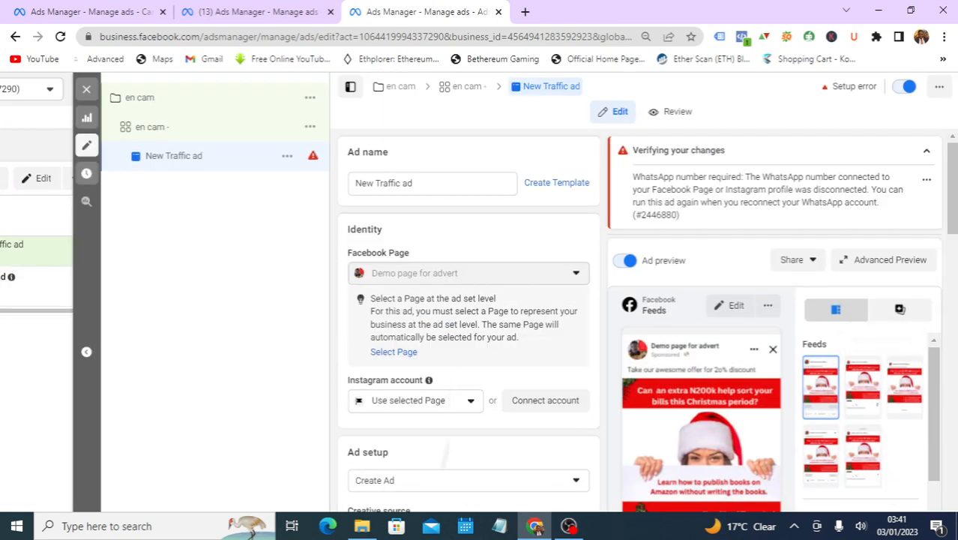
pyautogui.scroll(-2, 844, 313)
pyautogui.scroll(3, 753, 210)
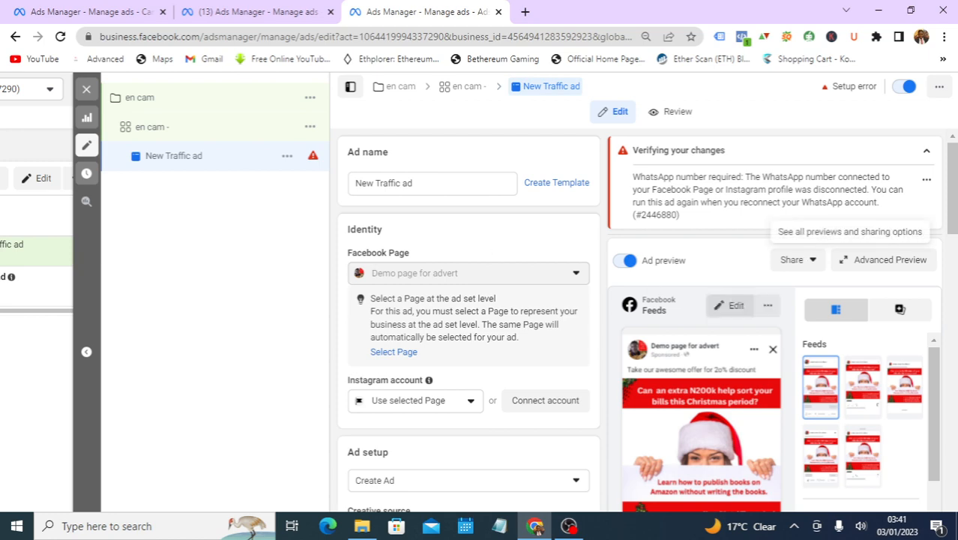
pyautogui.scroll(-10, 954, 386)
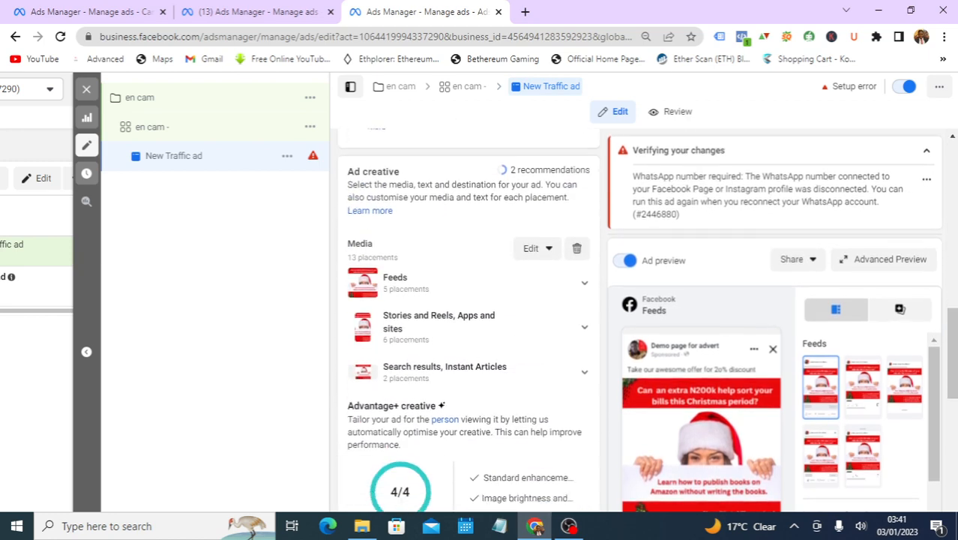
pyautogui.scroll(-5, 863, 420)
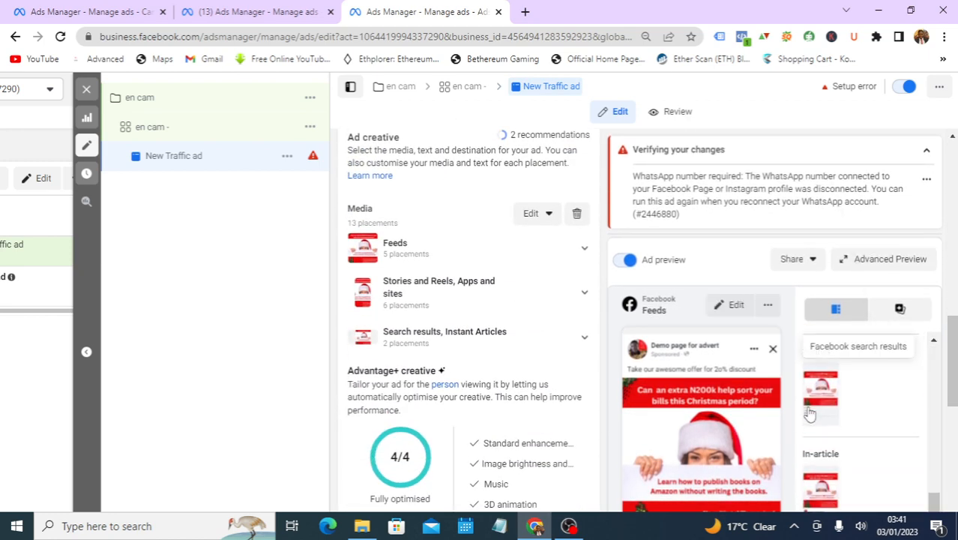
pyautogui.scroll(-10, 862, 359)
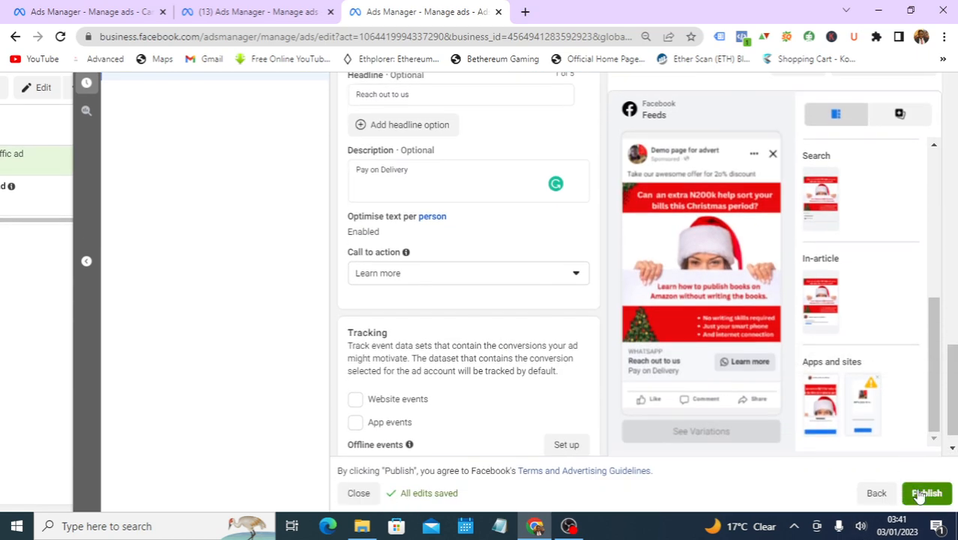
pyautogui.scroll(1, 494, 296)
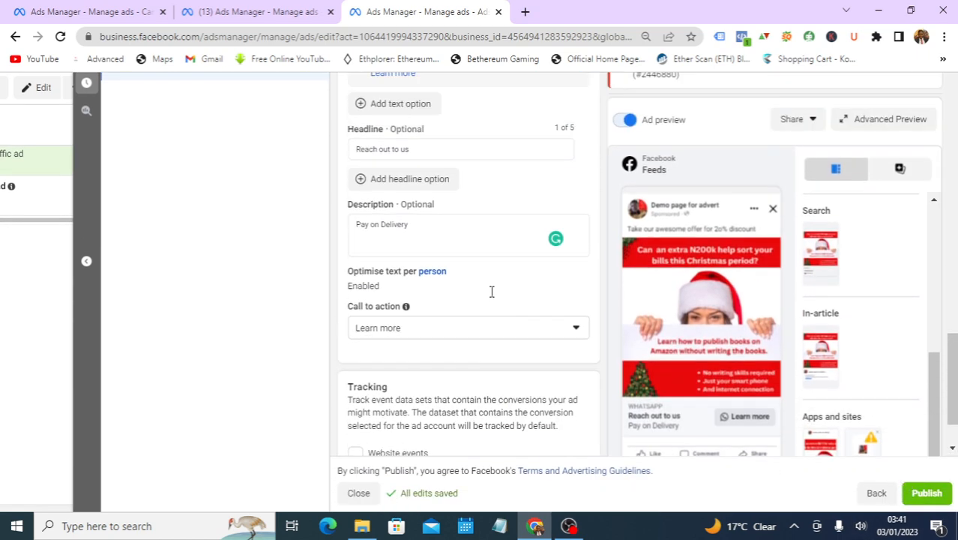
pyautogui.scroll(10, 491, 291)
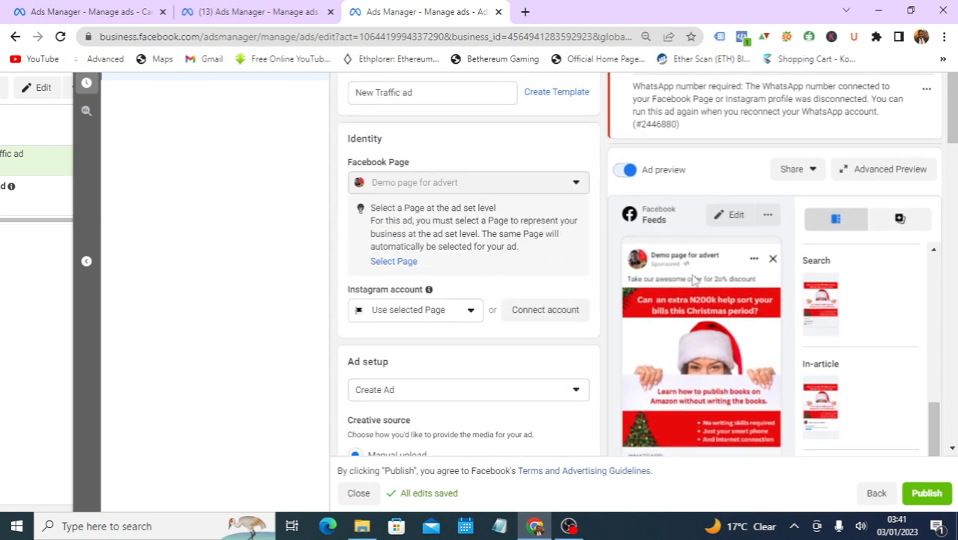
pyautogui.scroll(2, 695, 279)
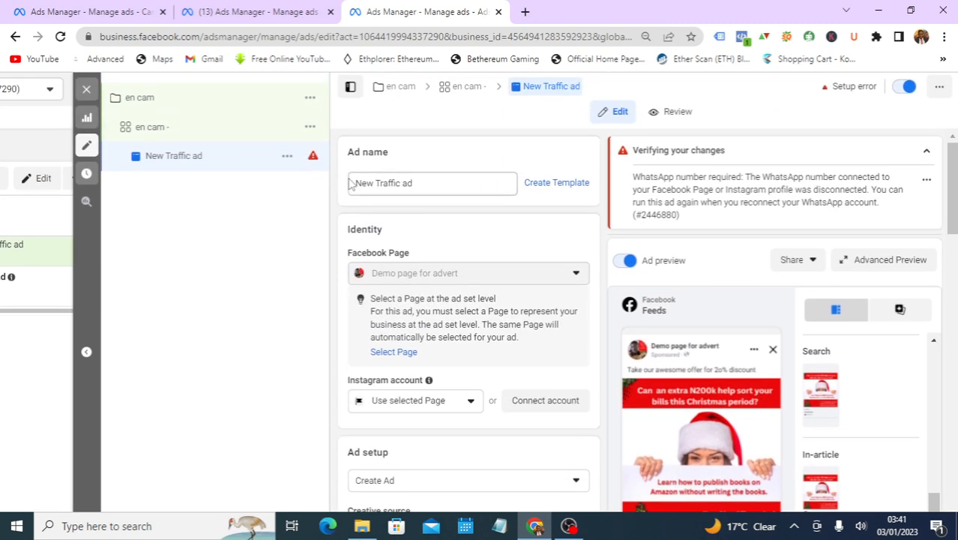